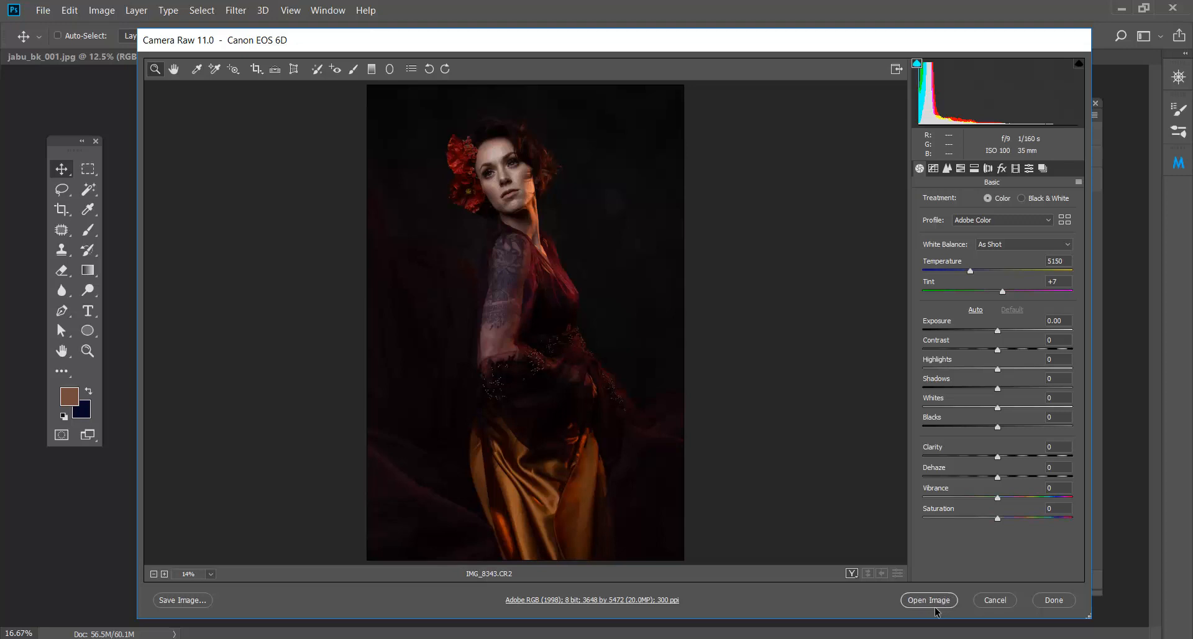
Step: Open the raw photo IMG_8343.CR2 as a smart object
{"action": "key", "text": "shift"}
{"action": "left_click", "coordinate": [927, 599], "text": "shift"}
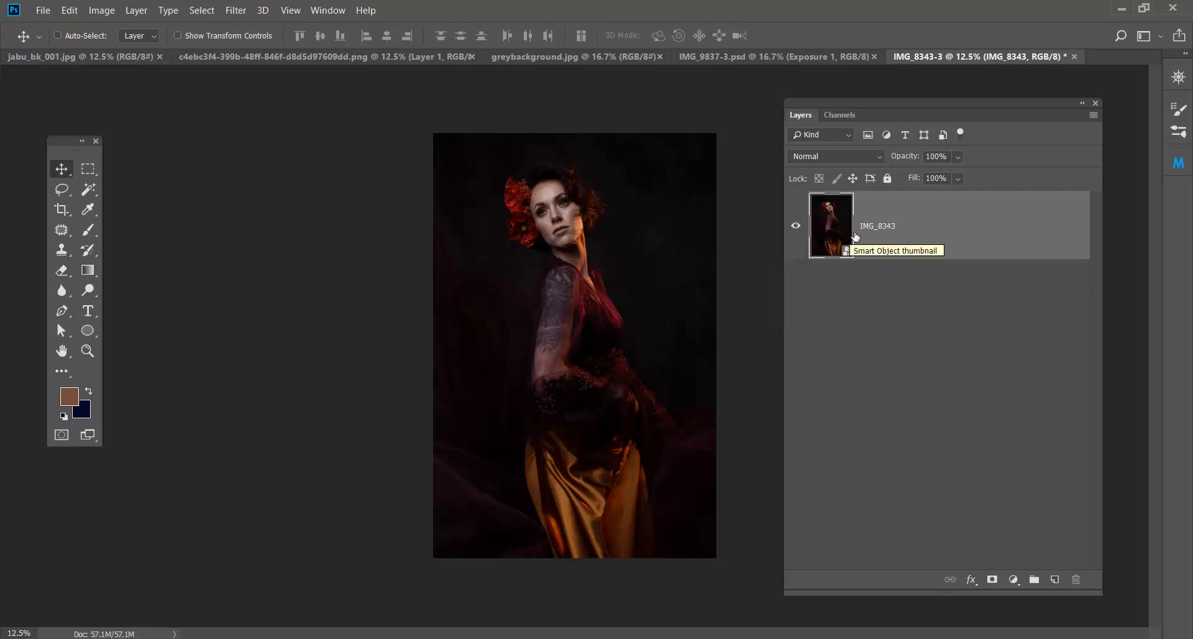
Step: Try a raw temperature of 50000 on a duplicate of the IMG_8343 smart object layer
{"action": "left_click_drag", "start_coordinate": [956, 243], "coordinate": [1055, 579]}
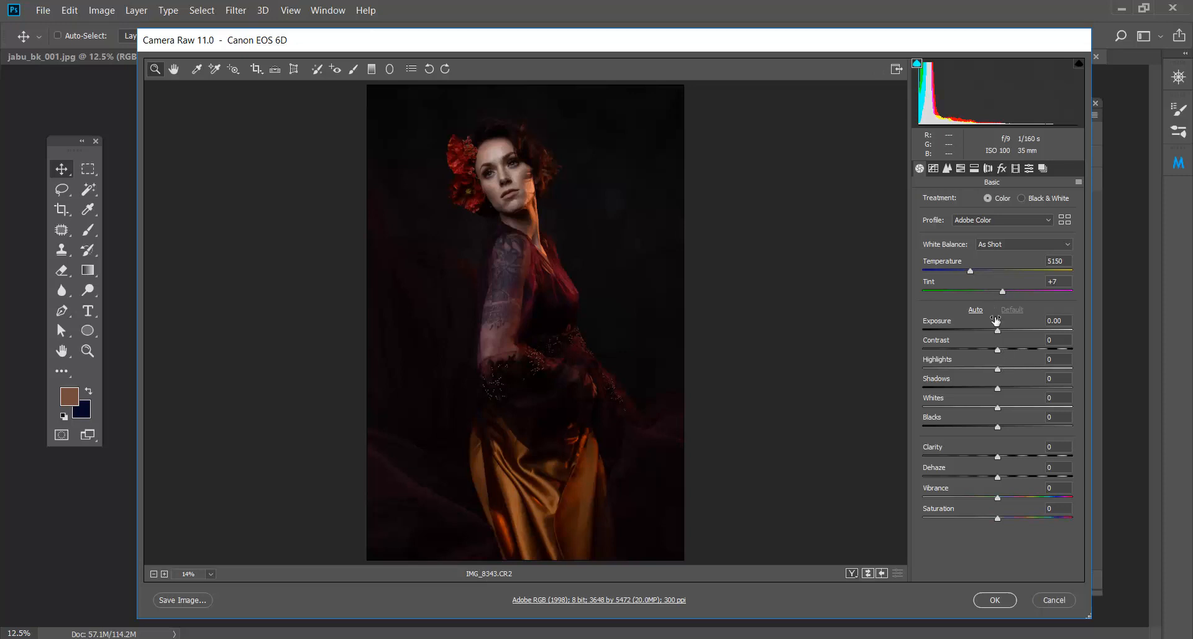
{"action": "left_click_drag", "start_coordinate": [970, 271], "coordinate": [1076, 278]}
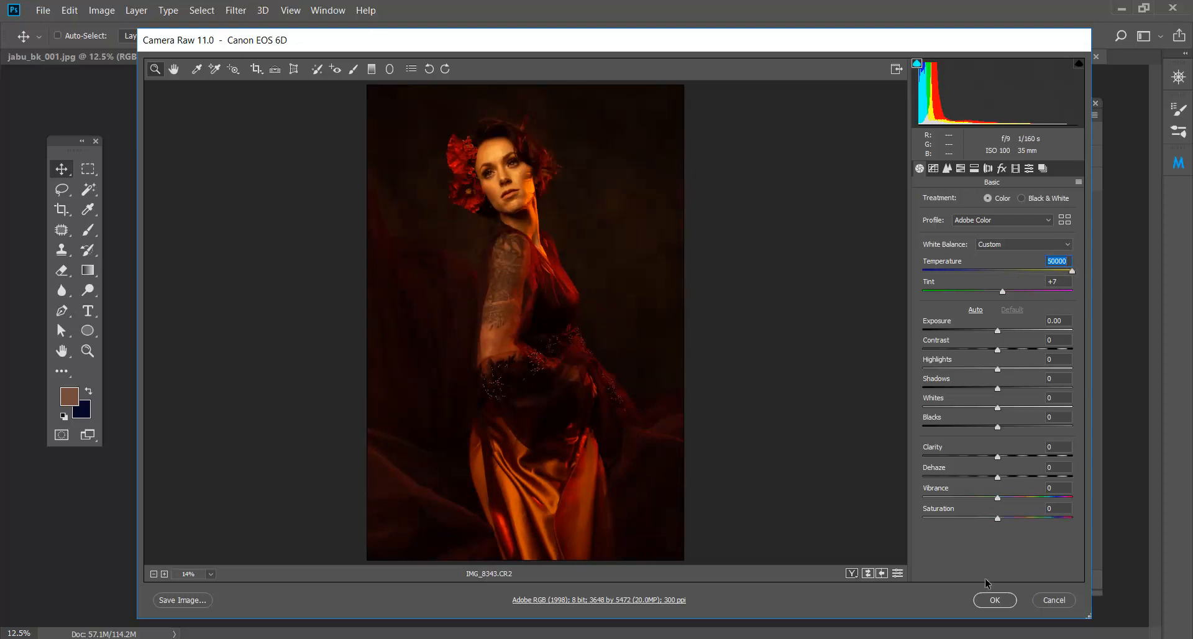
{"action": "left_click", "coordinate": [994, 600]}
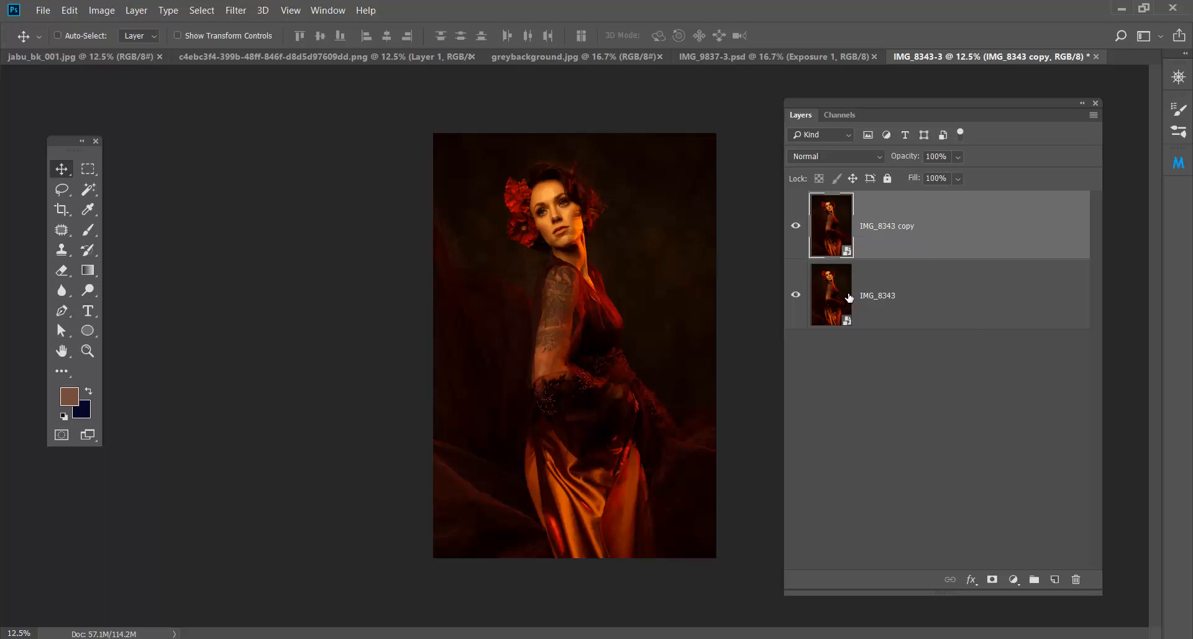
{"action": "left_click", "coordinate": [895, 302]}
{"action": "left_click", "coordinate": [909, 230]}
{"action": "left_click", "coordinate": [910, 307]}
{"action": "left_click", "coordinate": [914, 242]}
{"action": "left_click_drag", "start_coordinate": [939, 235], "coordinate": [1082, 578]}
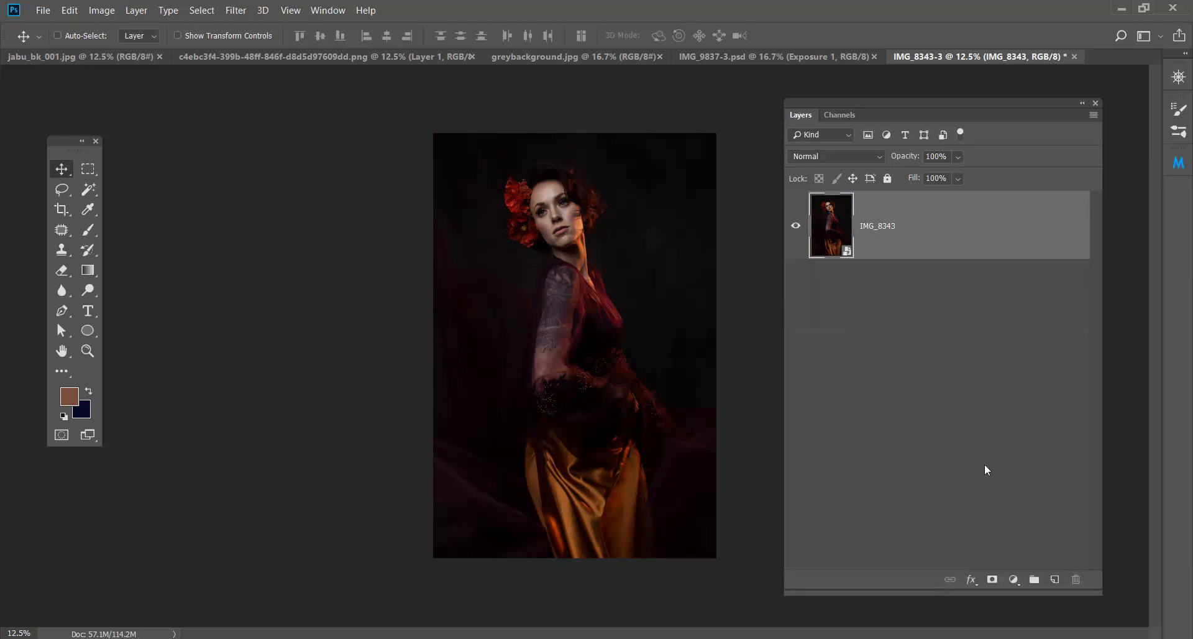
{"action": "right_click", "coordinate": [936, 242]}
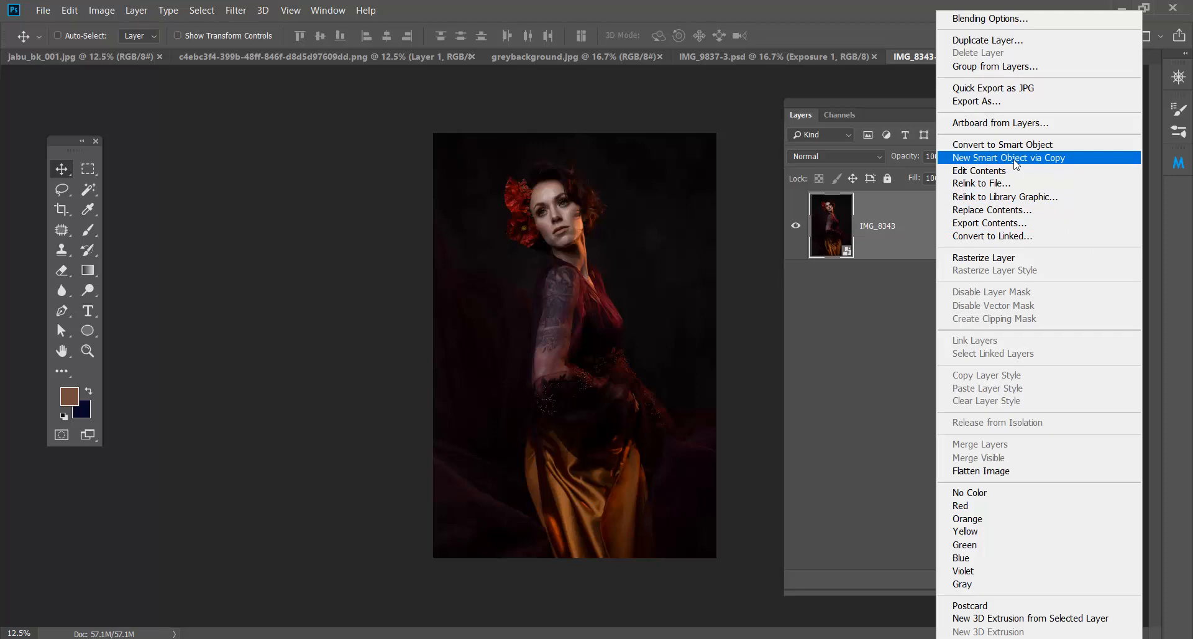
{"action": "left_click", "coordinate": [870, 331]}
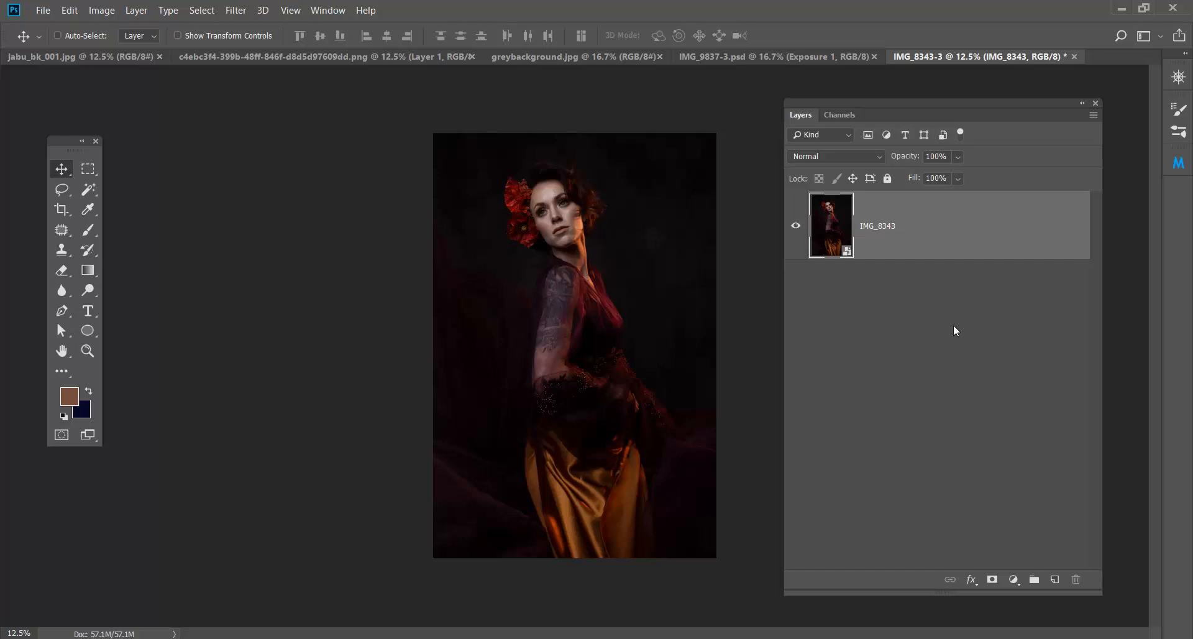
Step: Reposition the floating layer list slightly and duplicate the IMG_8343 smart object layer
{"action": "left_click_drag", "start_coordinate": [950, 103], "coordinate": [933, 117]}
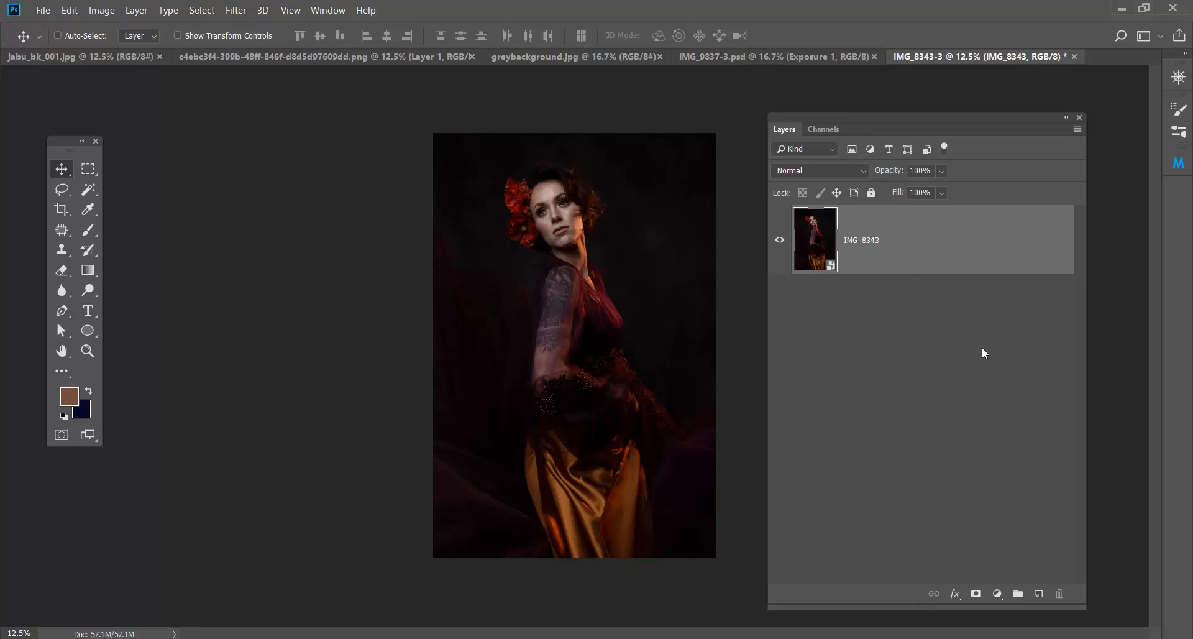
{"action": "key", "text": "ctrl+j"}
{"action": "left_click_drag", "start_coordinate": [960, 266], "coordinate": [1059, 594]}
{"action": "left_click_drag", "start_coordinate": [1001, 250], "coordinate": [1038, 593]}
{"action": "left_click", "coordinate": [940, 336]}
{"action": "left_click", "coordinate": [940, 242]}
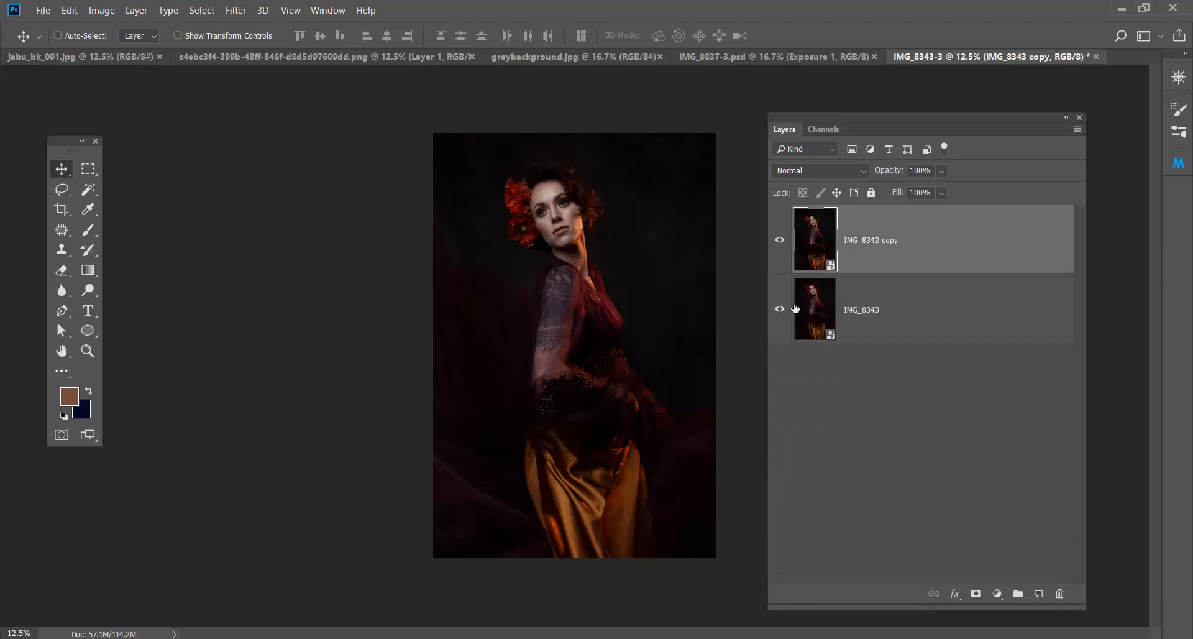
Step: Rasterize the original IMG_8343 layer beneath the smart object copy
{"action": "left_click", "coordinate": [962, 327]}
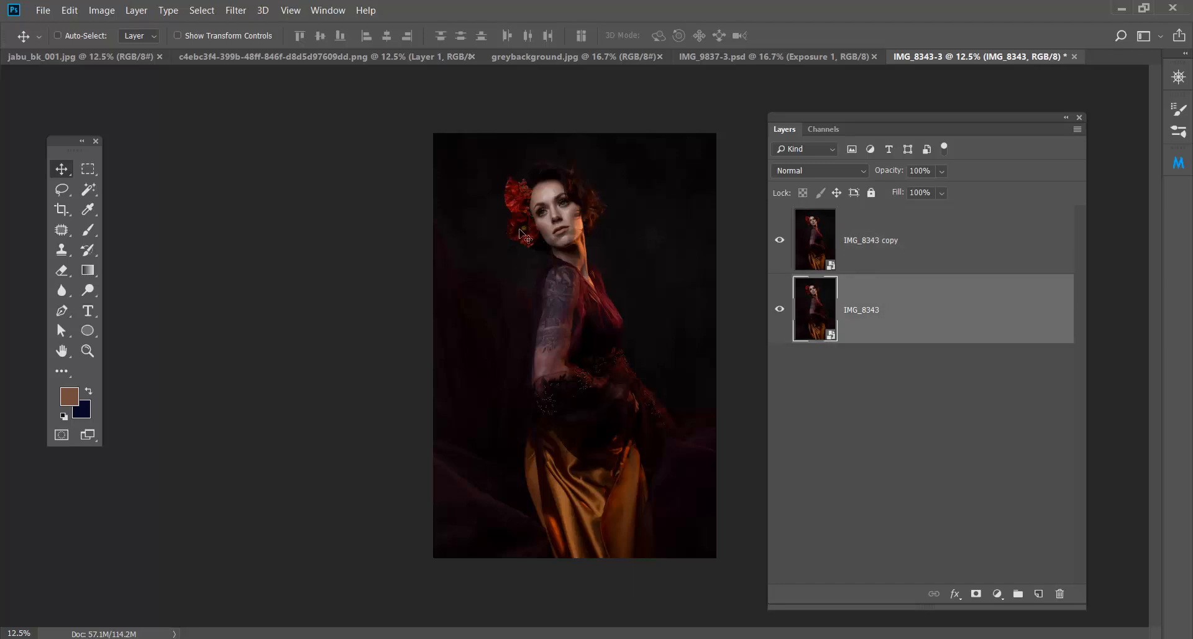
{"action": "right_click", "coordinate": [936, 315]}
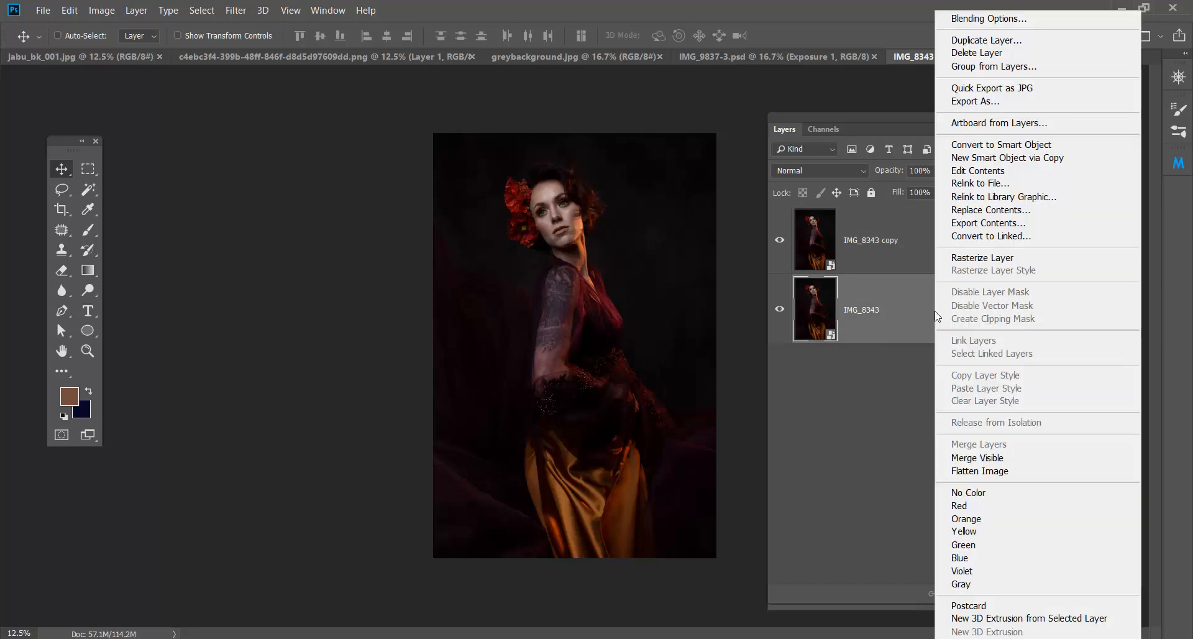
{"action": "left_click", "coordinate": [998, 260]}
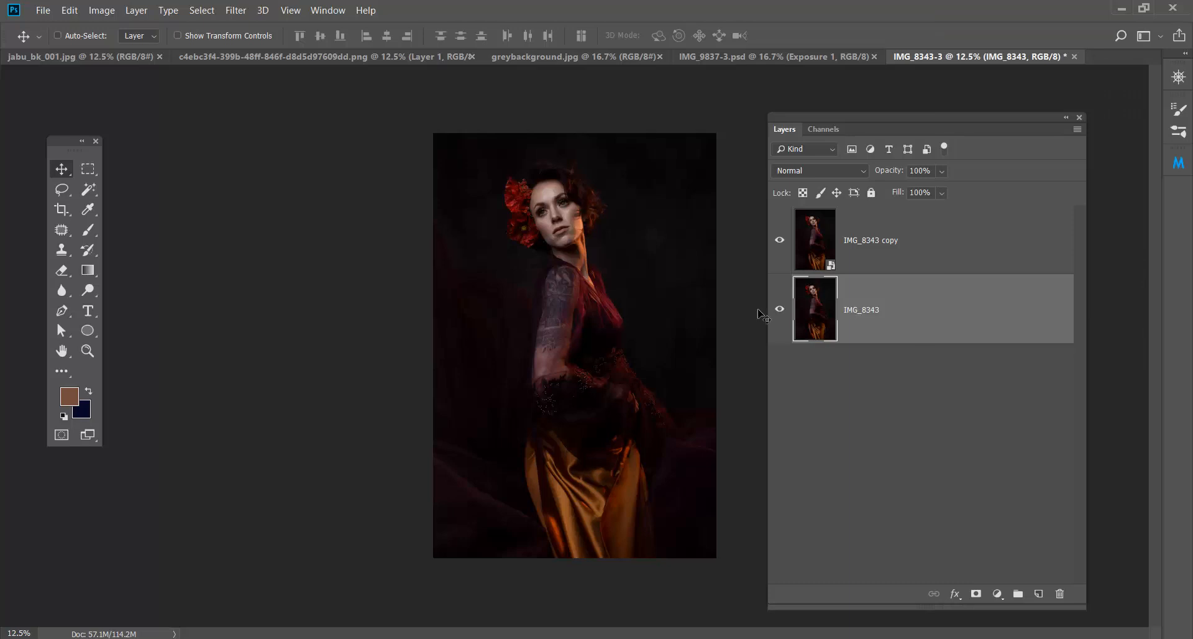
{"action": "left_click", "coordinate": [779, 240]}
{"action": "double_click", "coordinate": [937, 315]}
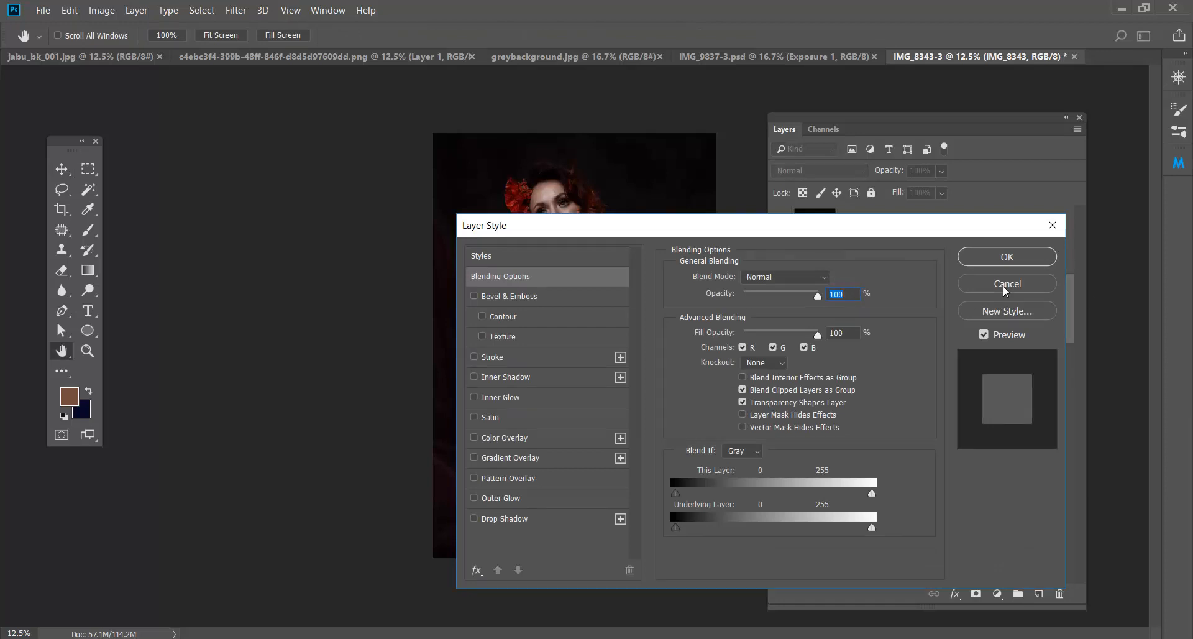
{"action": "left_click", "coordinate": [1016, 288]}
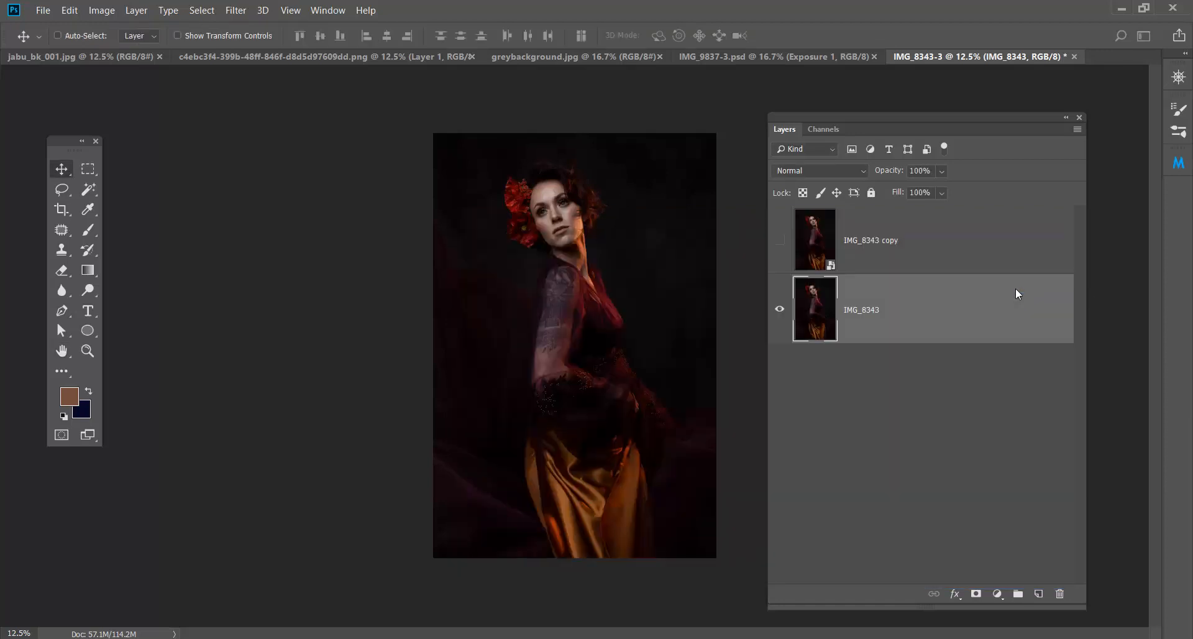
{"action": "left_click", "coordinate": [968, 254]}
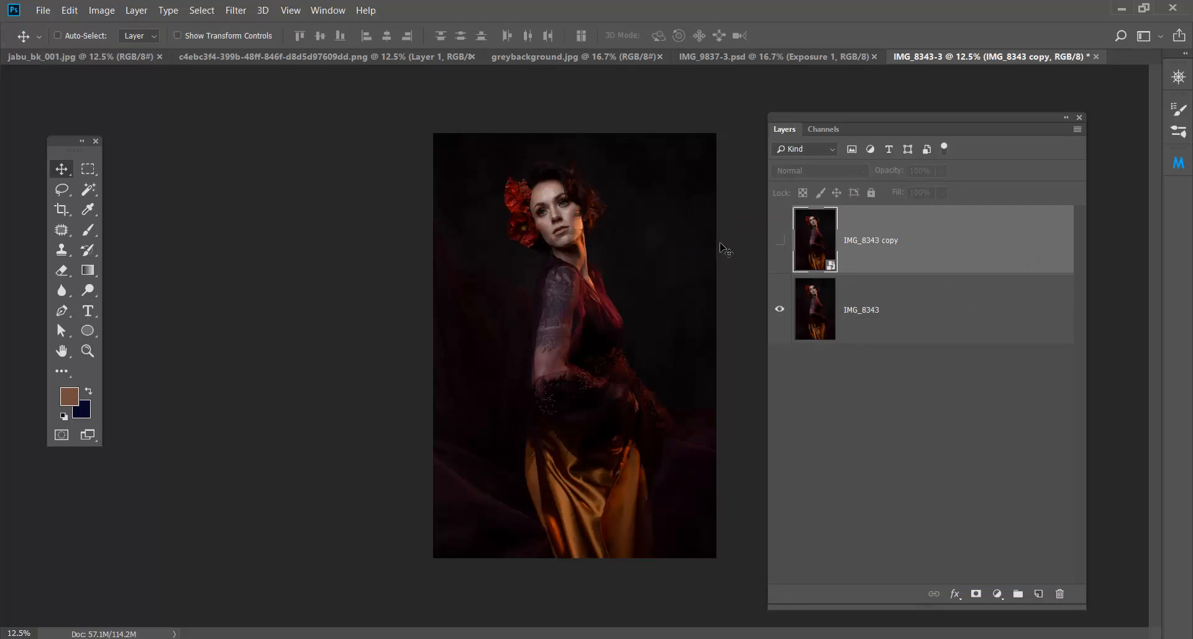
{"action": "left_click", "coordinate": [780, 240]}
Step: In the raw settings of the IMG_8343 copy layer, set Contrast to -24 and Highlights to -31
{"action": "double_click", "coordinate": [813, 247]}
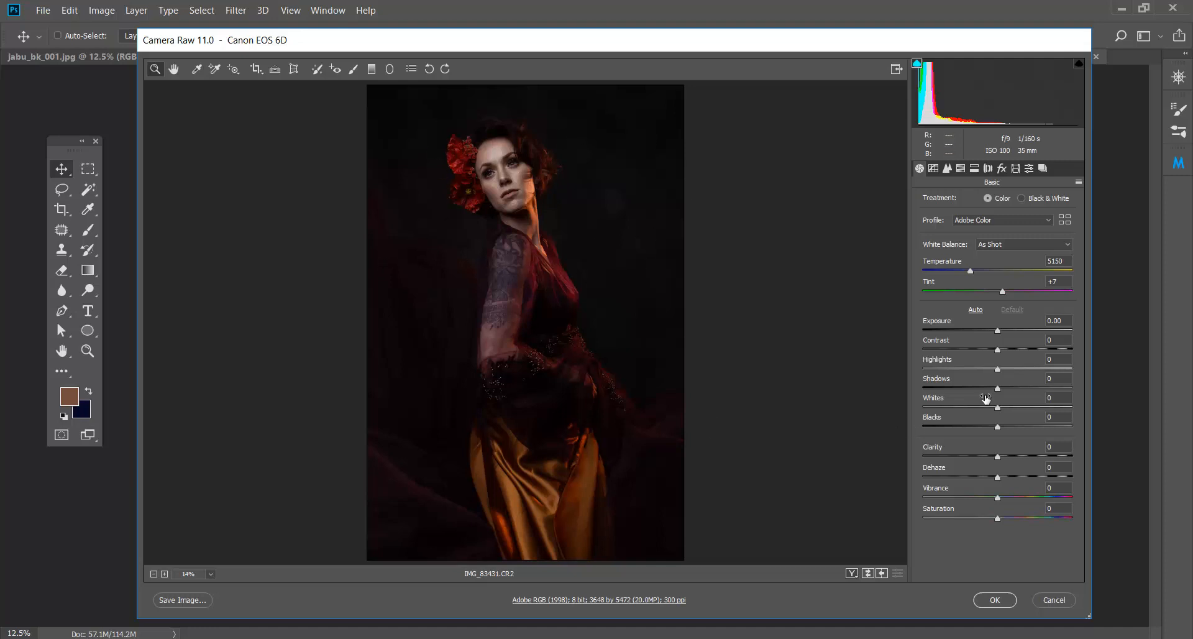
{"action": "left_click_drag", "start_coordinate": [998, 351], "coordinate": [975, 341]}
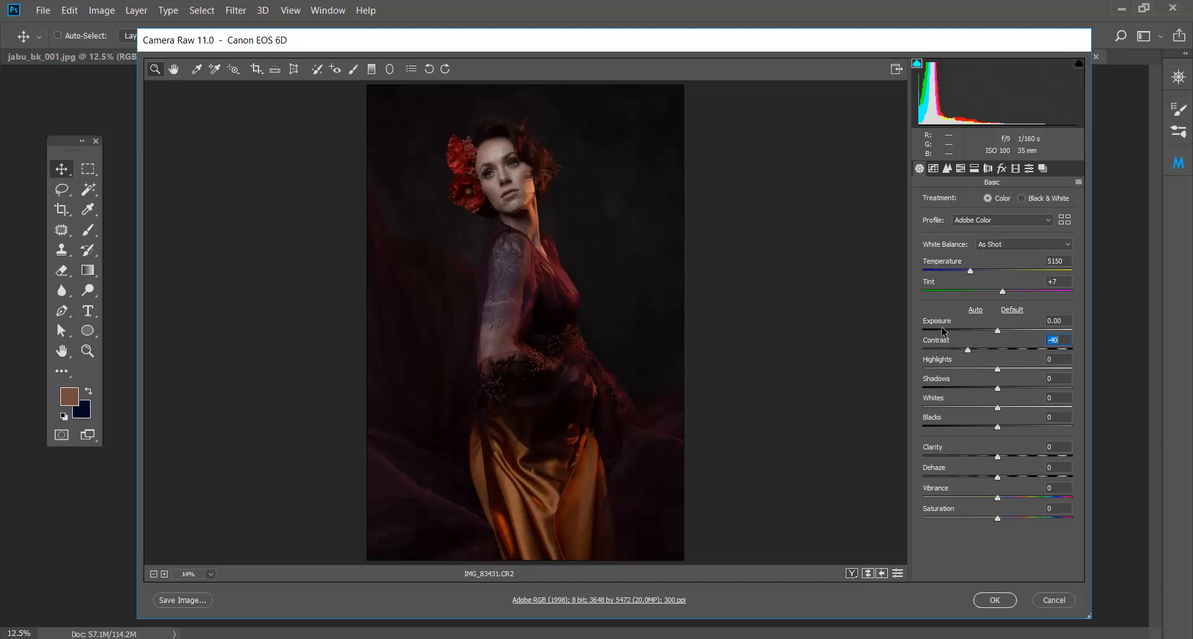
{"action": "mouse_move", "coordinate": [971, 349]}
{"action": "left_mouse_down"}
{"action": "mouse_move", "coordinate": [983, 341]}
{"action": "mouse_move", "coordinate": [967, 367]}
{"action": "mouse_move", "coordinate": [994, 358]}
{"action": "mouse_move", "coordinate": [981, 356]}
{"action": "mouse_move", "coordinate": [976, 374]}
{"action": "mouse_move", "coordinate": [1013, 369]}
{"action": "mouse_move", "coordinate": [954, 371]}
{"action": "mouse_move", "coordinate": [1036, 368]}
{"action": "mouse_move", "coordinate": [977, 357]}
{"action": "left_mouse_up"}
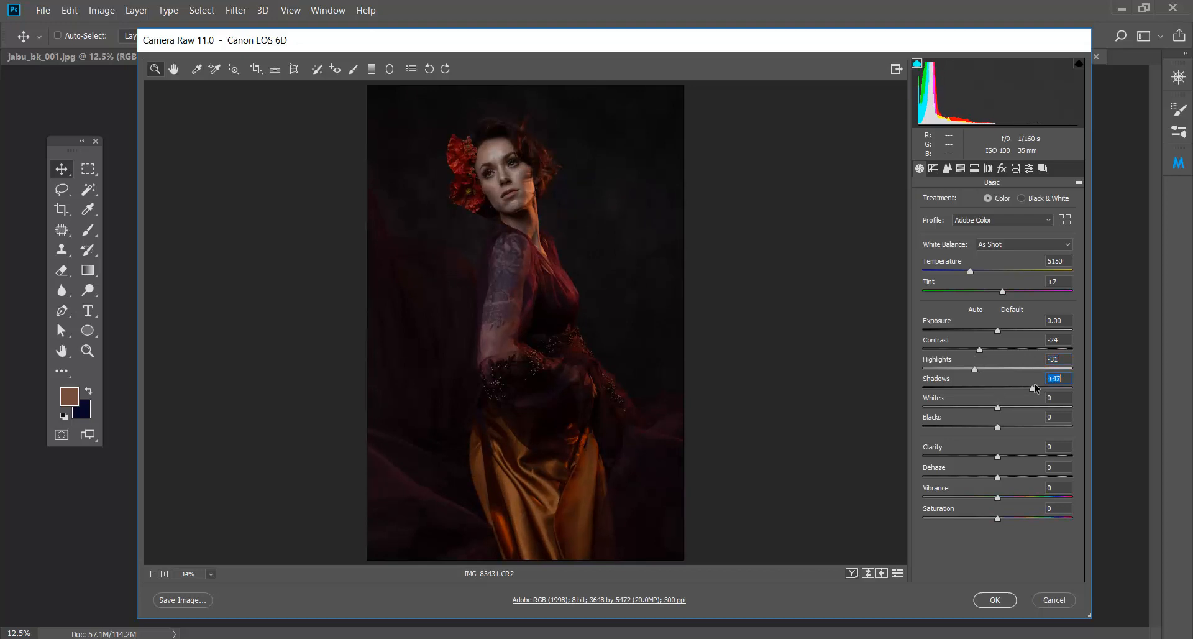
Step: Set the raw copy's Shadows to +72, Whites to +33 and Blacks to +26
{"action": "left_click_drag", "start_coordinate": [1031, 380], "coordinate": [1025, 408]}
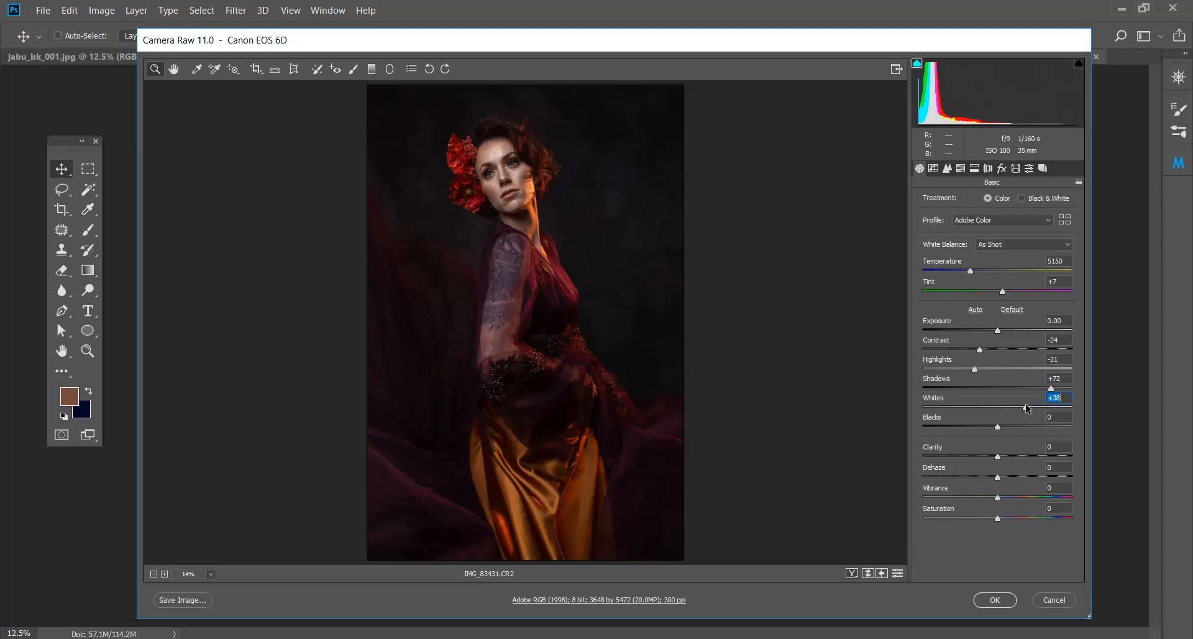
{"action": "mouse_move", "coordinate": [1026, 406]}
{"action": "left_mouse_down"}
{"action": "mouse_move", "coordinate": [1003, 411]}
{"action": "mouse_move", "coordinate": [1058, 407]}
{"action": "mouse_move", "coordinate": [1030, 407]}
{"action": "left_mouse_up"}
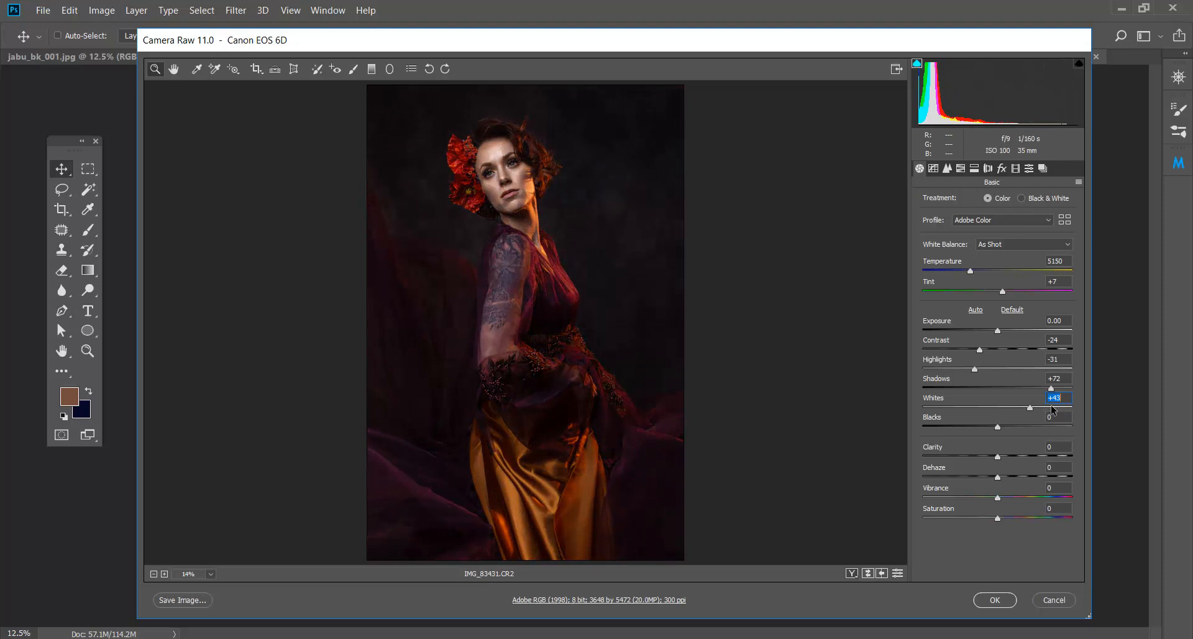
{"action": "mouse_move", "coordinate": [1031, 410]}
{"action": "left_mouse_down"}
{"action": "mouse_move", "coordinate": [1011, 409]}
{"action": "mouse_move", "coordinate": [1020, 401]}
{"action": "left_mouse_up"}
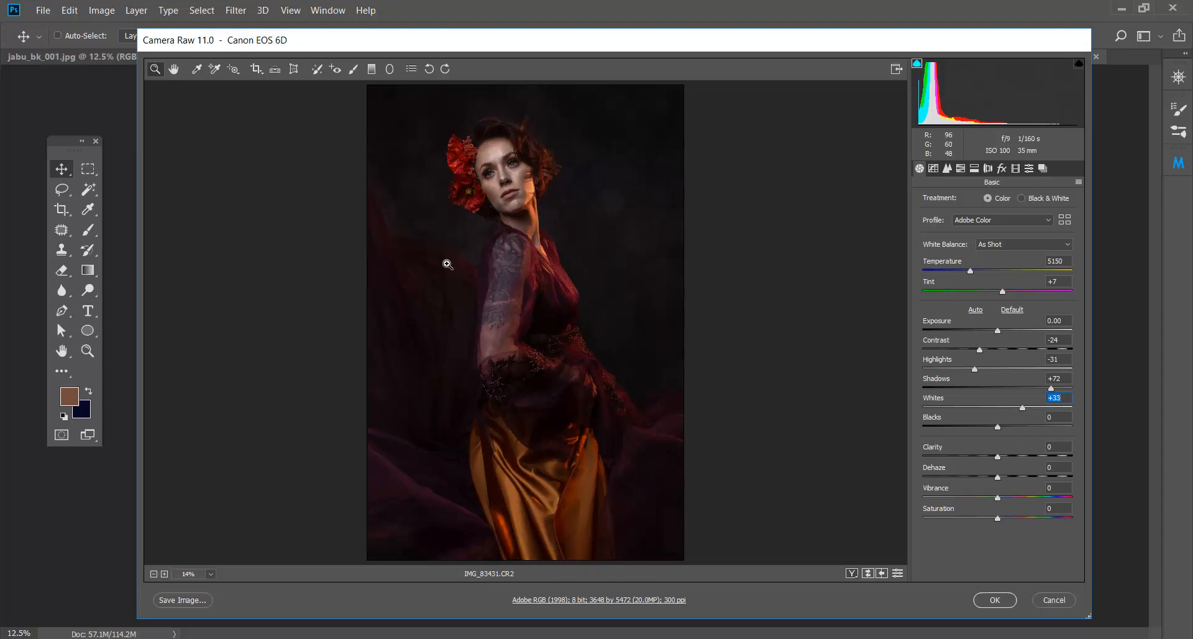
{"action": "left_click_drag", "start_coordinate": [999, 425], "coordinate": [1020, 425]}
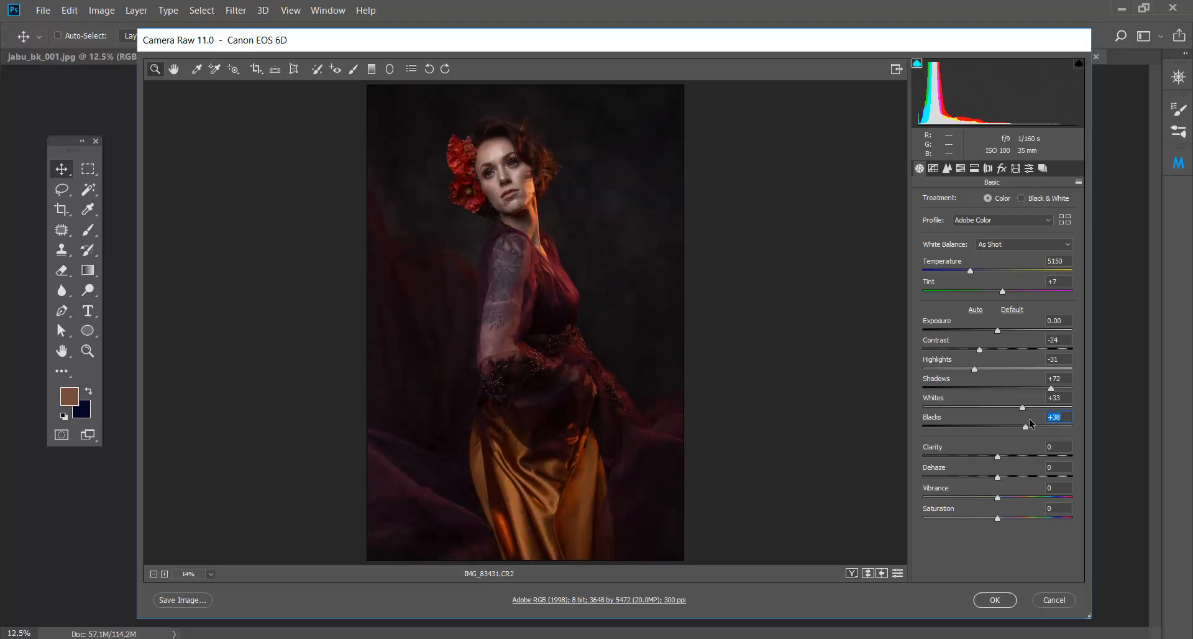
{"action": "left_click_drag", "start_coordinate": [1020, 419], "coordinate": [1018, 419]}
Step: Set Clarity to +5, Dehaze to -7, Vibrance to +26 and Saturation to +2, and apply the raw adjustments
{"action": "left_click_drag", "start_coordinate": [487, 233], "coordinate": [672, 225]}
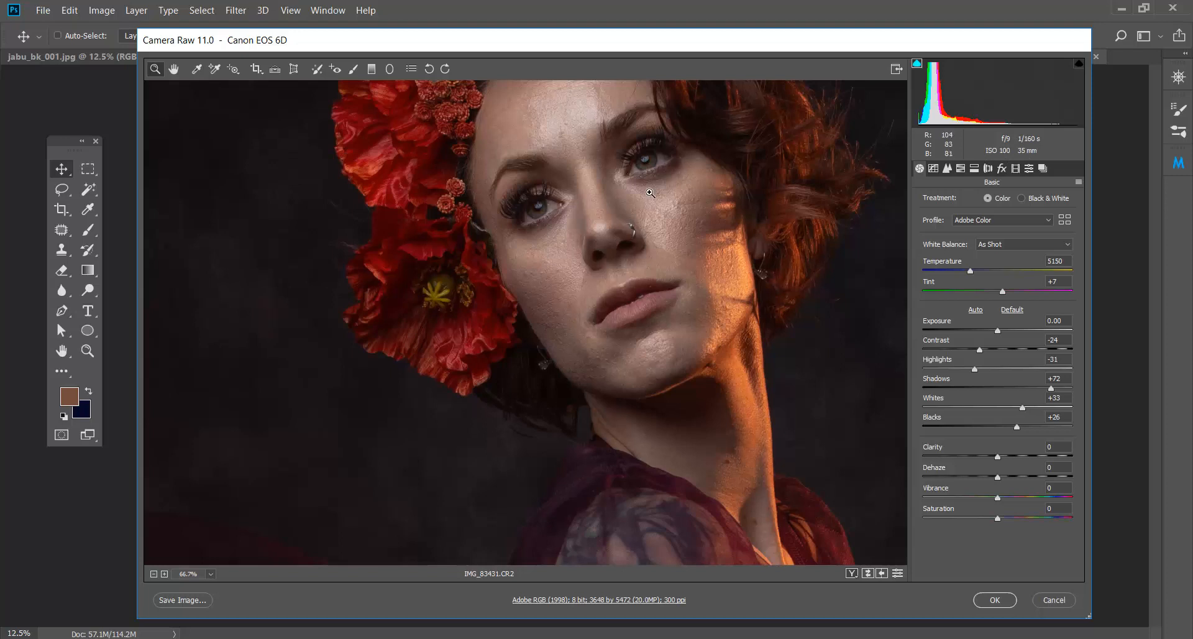
{"action": "left_click", "coordinate": [614, 197]}
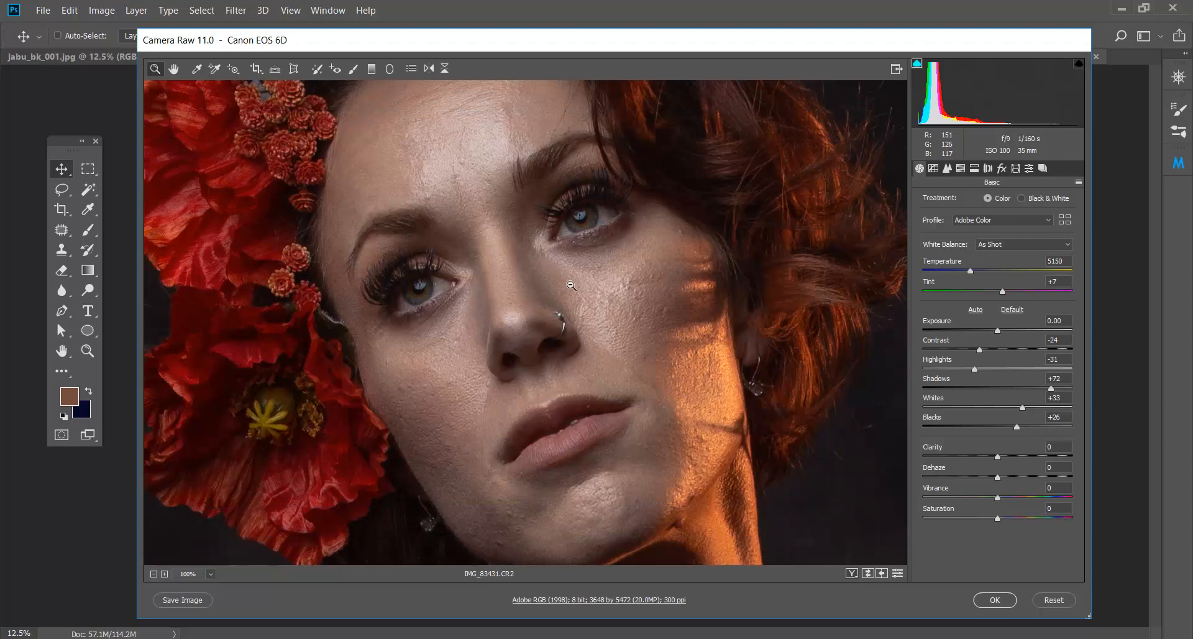
{"action": "left_click", "coordinate": [570, 284], "text": "alt"}
{"action": "left_click", "coordinate": [569, 303], "text": "alt"}
{"action": "left_click", "coordinate": [569, 303], "text": "alt"}
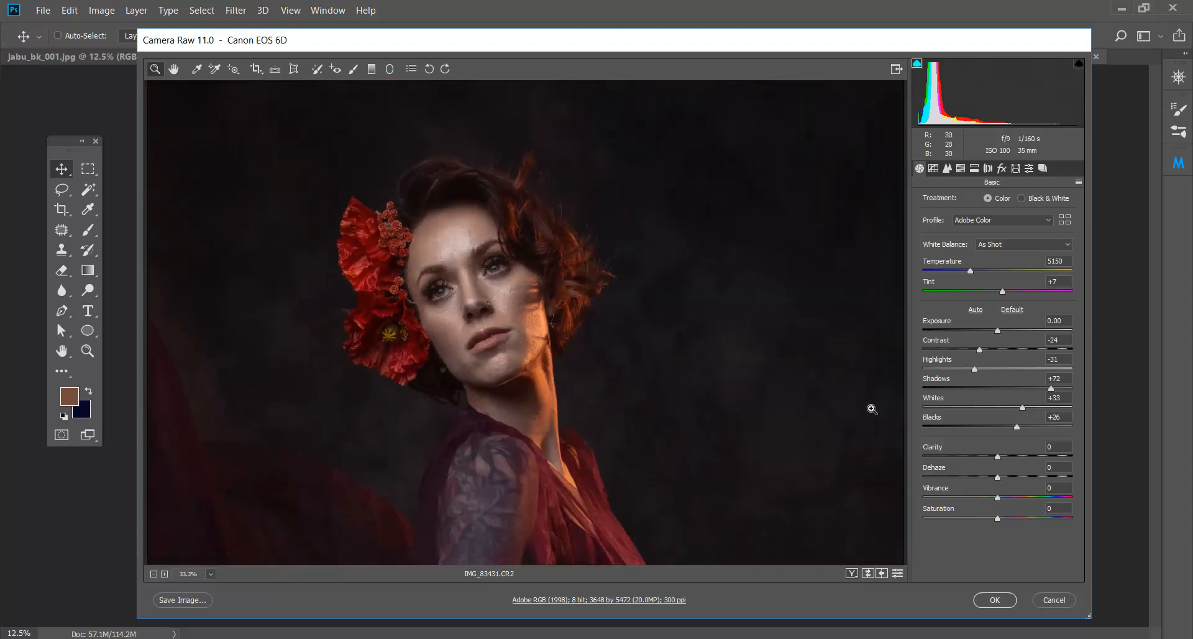
{"action": "mouse_move", "coordinate": [997, 458]}
{"action": "left_mouse_down"}
{"action": "mouse_move", "coordinate": [1016, 453]}
{"action": "mouse_move", "coordinate": [1001, 456]}
{"action": "left_mouse_up"}
{"action": "left_click_drag", "start_coordinate": [551, 347], "coordinate": [659, 312]}
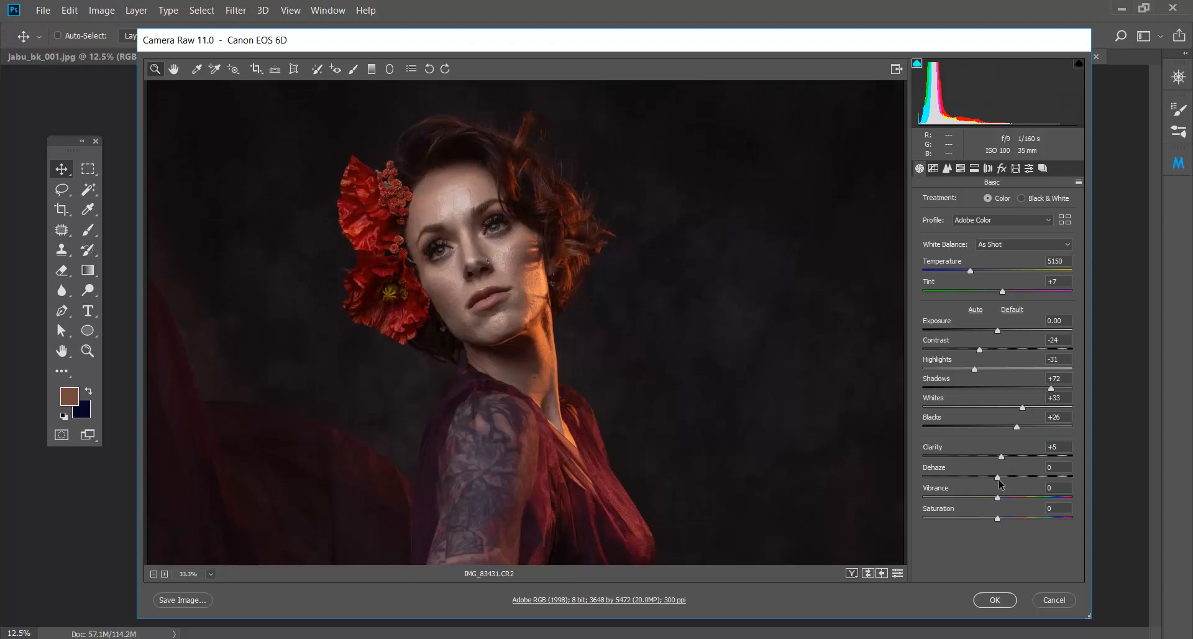
{"action": "left_click_drag", "start_coordinate": [1026, 478], "coordinate": [992, 470]}
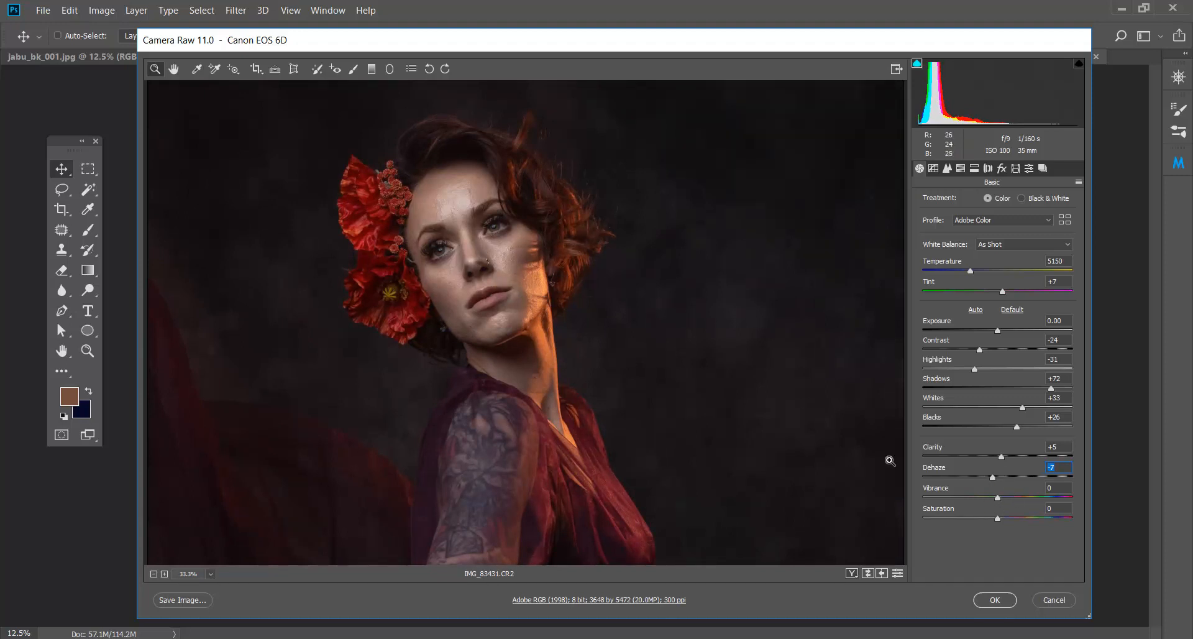
{"action": "left_click_drag", "start_coordinate": [1031, 498], "coordinate": [1001, 506]}
{"action": "left_click", "coordinate": [994, 599]}
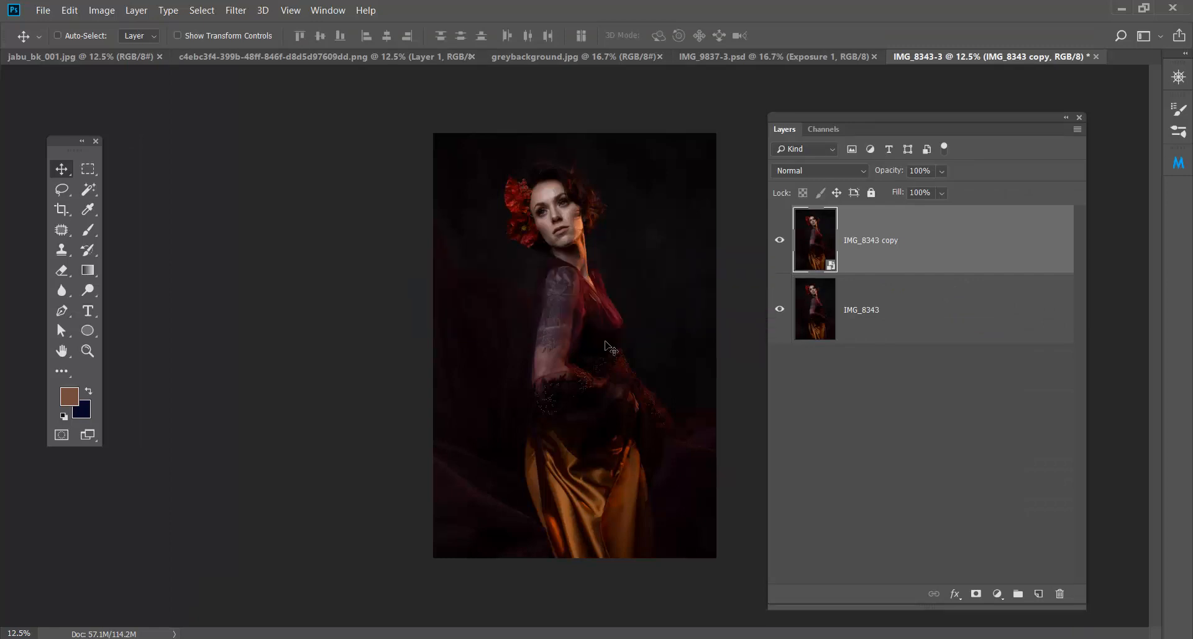
Step: Duplicate the adjusted smart object layer and rasterize the lower of the two copies
{"action": "left_click_drag", "start_coordinate": [978, 247], "coordinate": [1050, 598]}
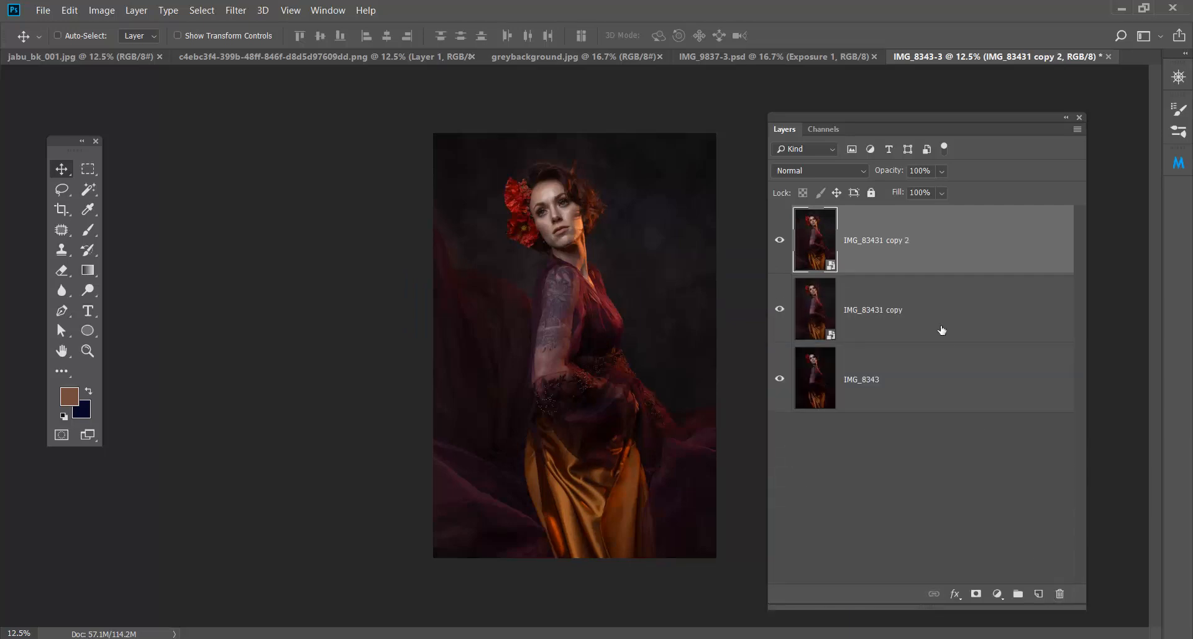
{"action": "right_click", "coordinate": [938, 328]}
{"action": "left_click", "coordinate": [1015, 258]}
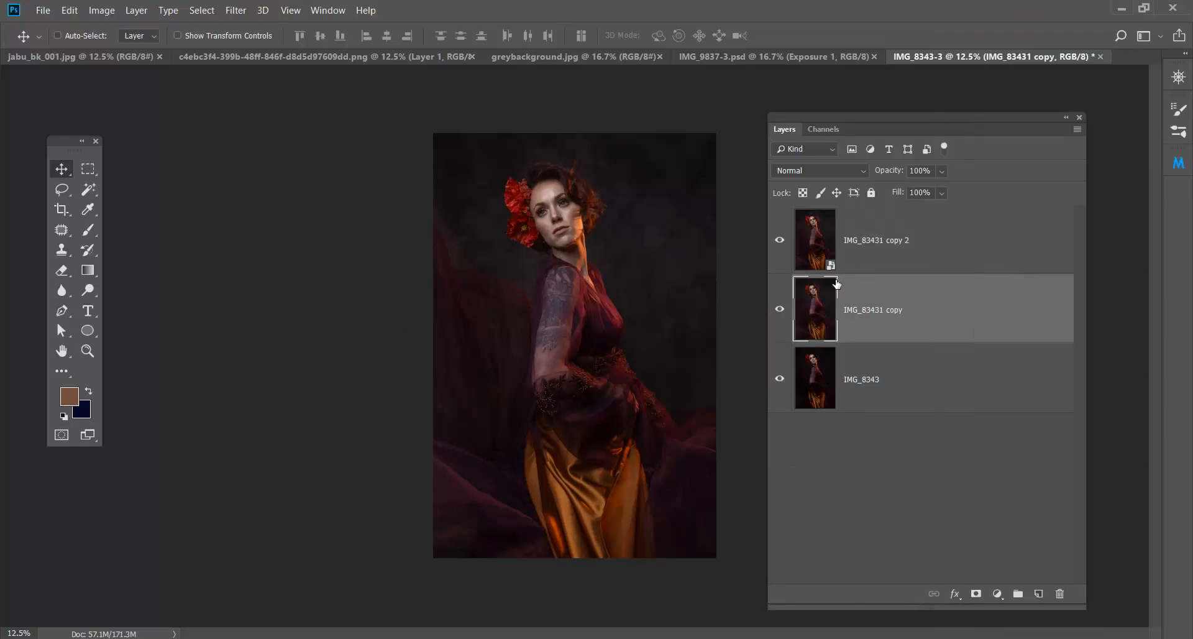
Step: Open the raw settings of the IMG_83431 copy 2 smart object and set Temperature to 5800 and Tint to +8
{"action": "left_click", "coordinate": [821, 238]}
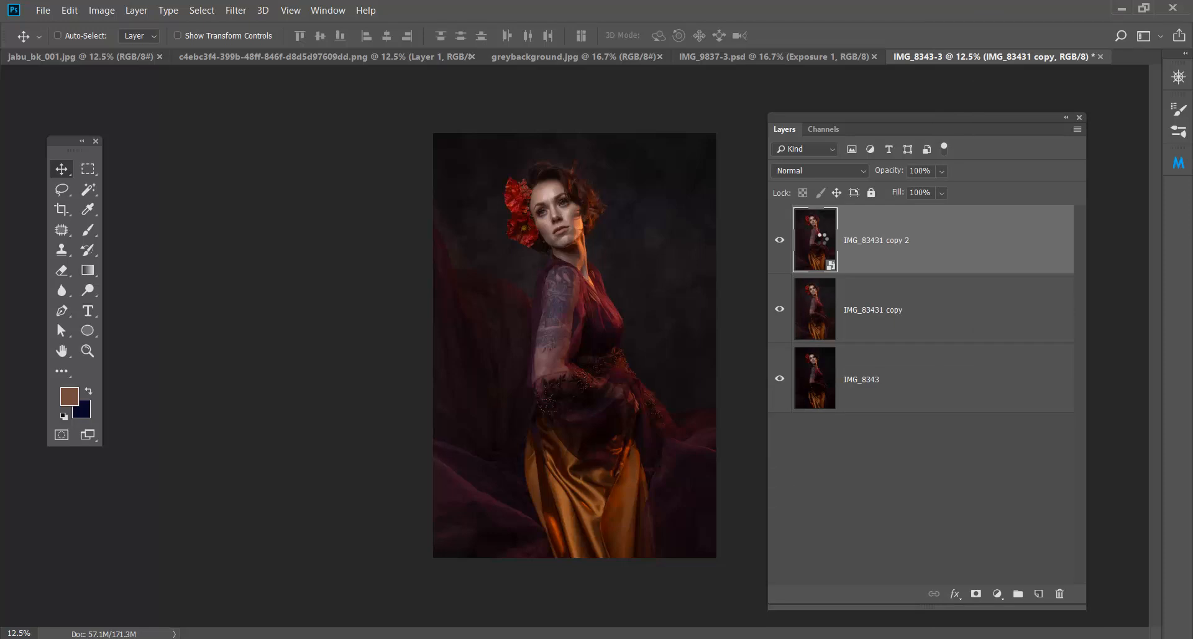
{"action": "double_click", "coordinate": [820, 238]}
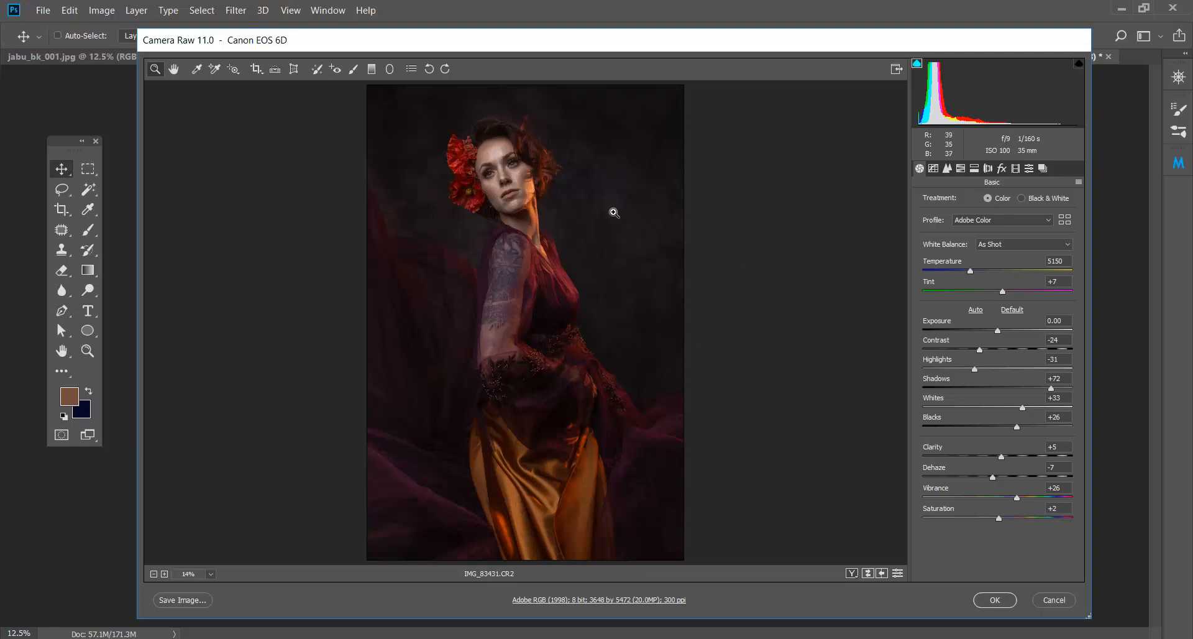
{"action": "left_click", "coordinate": [509, 172]}
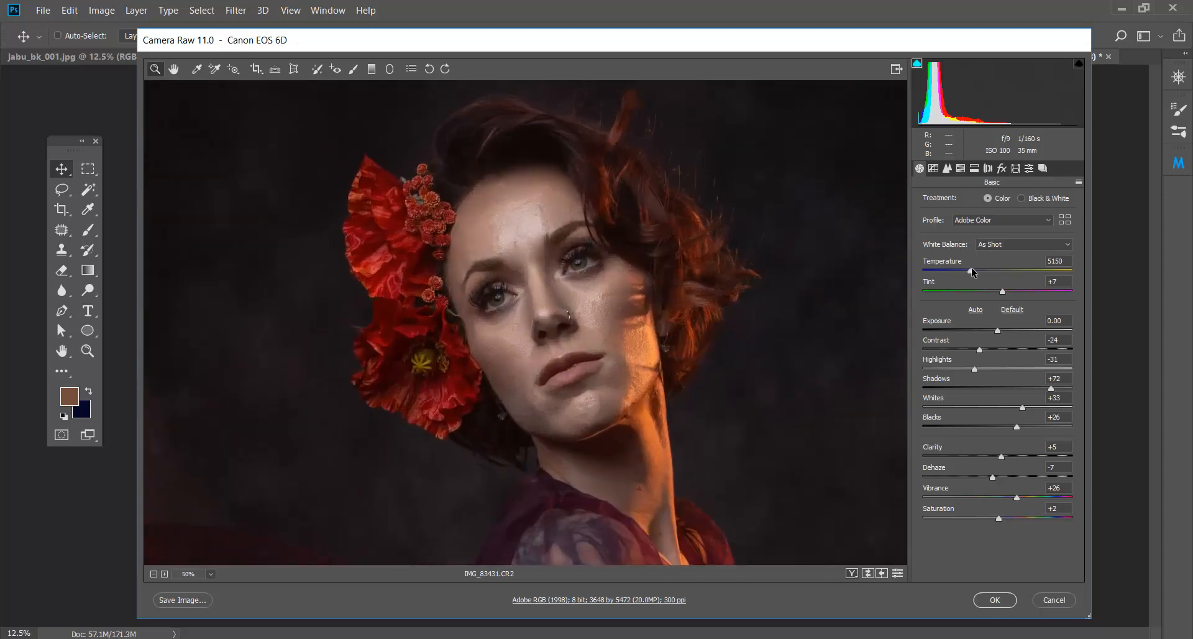
{"action": "left_click_drag", "start_coordinate": [974, 271], "coordinate": [1007, 290]}
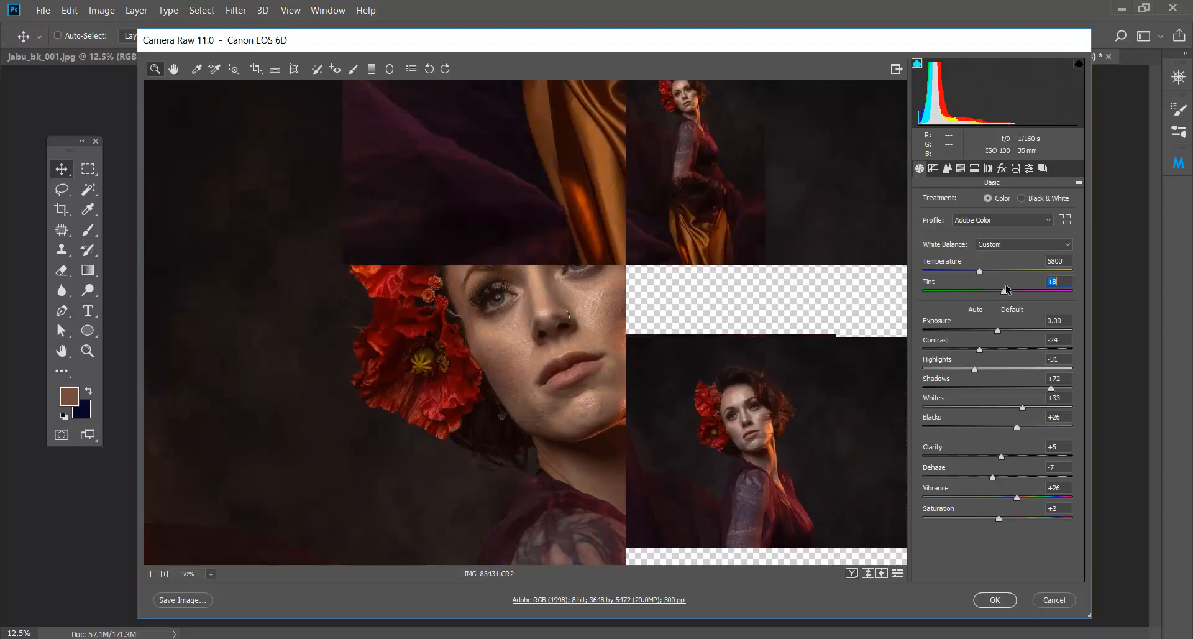
Step: Set the raw copy's Exposure to -0.65, Contrast to -59 and Highlights to -28
{"action": "left_click", "coordinate": [576, 320]}
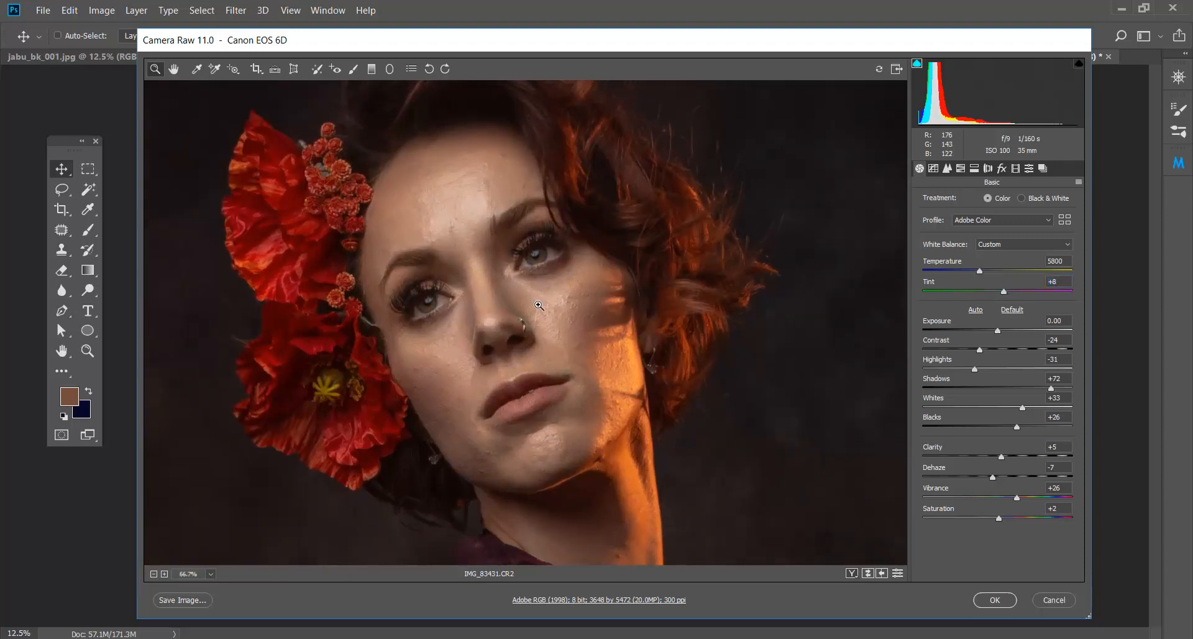
{"action": "left_click", "coordinate": [491, 307], "text": "alt"}
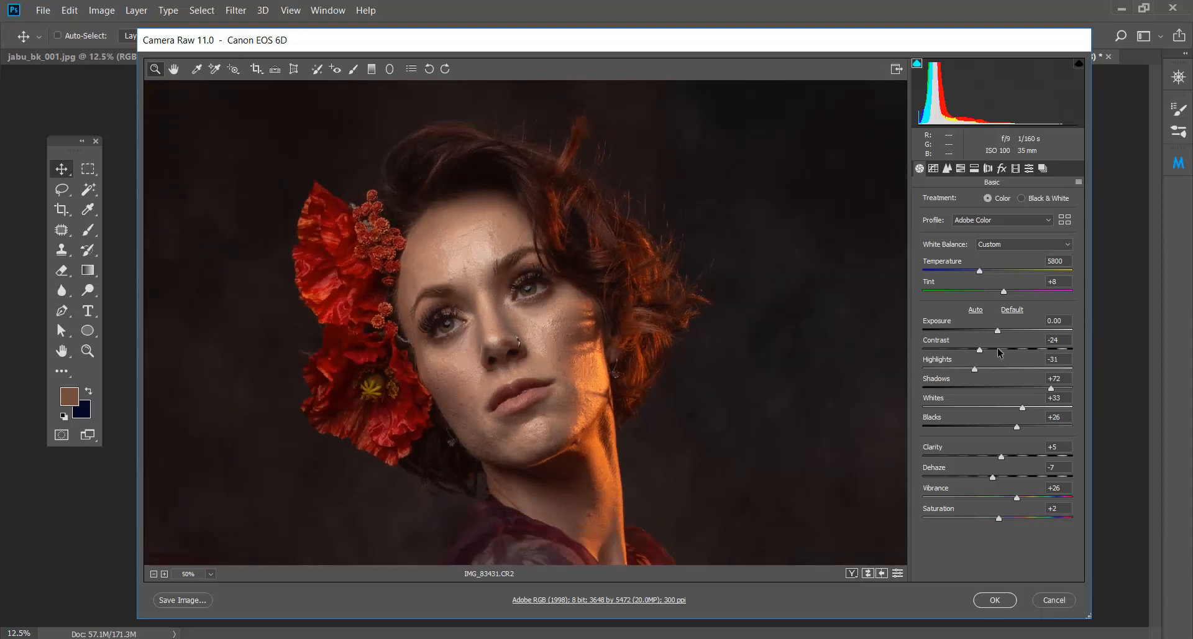
{"action": "left_click_drag", "start_coordinate": [999, 333], "coordinate": [977, 359]}
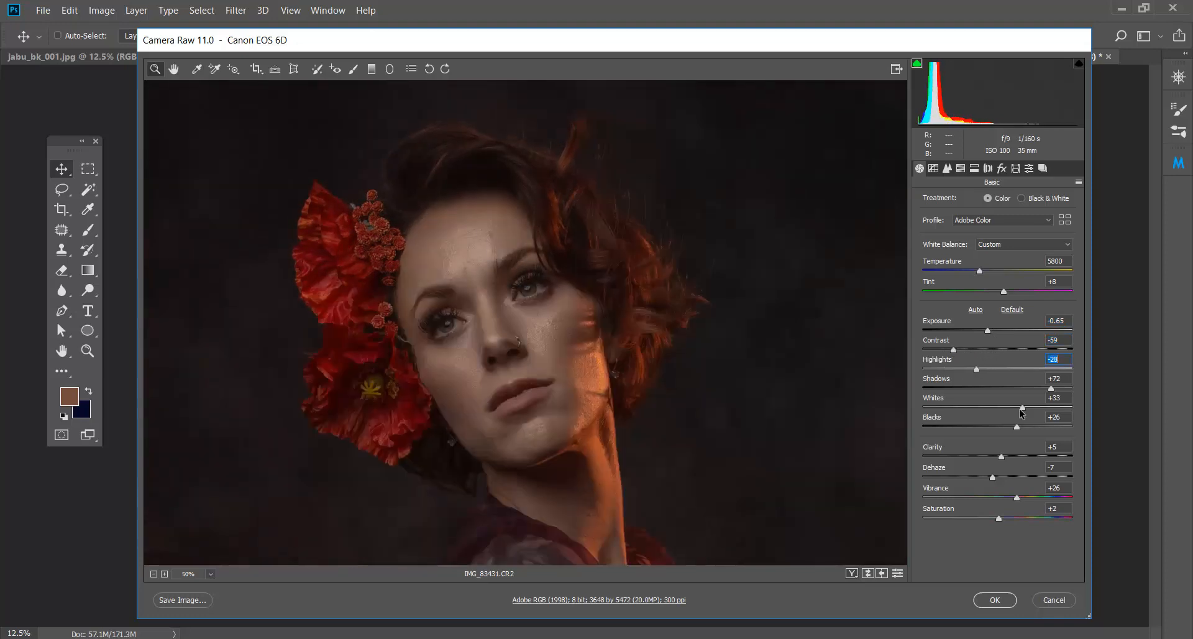
Step: Set Whites +49, Shadows +89, Blacks +13, Clarity +12, Dehaze -8, Vibrance +38 and Saturation +8, and apply the raw adjustments
{"action": "left_click_drag", "start_coordinate": [1024, 408], "coordinate": [1034, 408]}
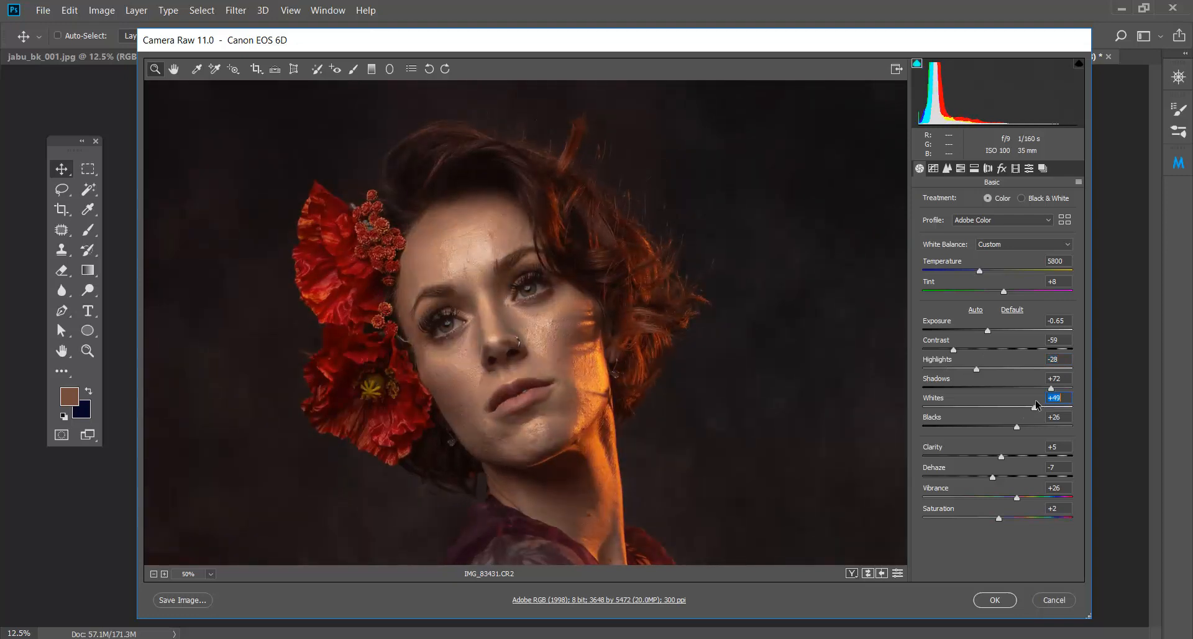
{"action": "mouse_move", "coordinate": [1051, 390]}
{"action": "left_mouse_down"}
{"action": "mouse_move", "coordinate": [1019, 384]}
{"action": "mouse_move", "coordinate": [1064, 386]}
{"action": "left_mouse_up"}
{"action": "left_click_drag", "start_coordinate": [1017, 428], "coordinate": [1029, 480]}
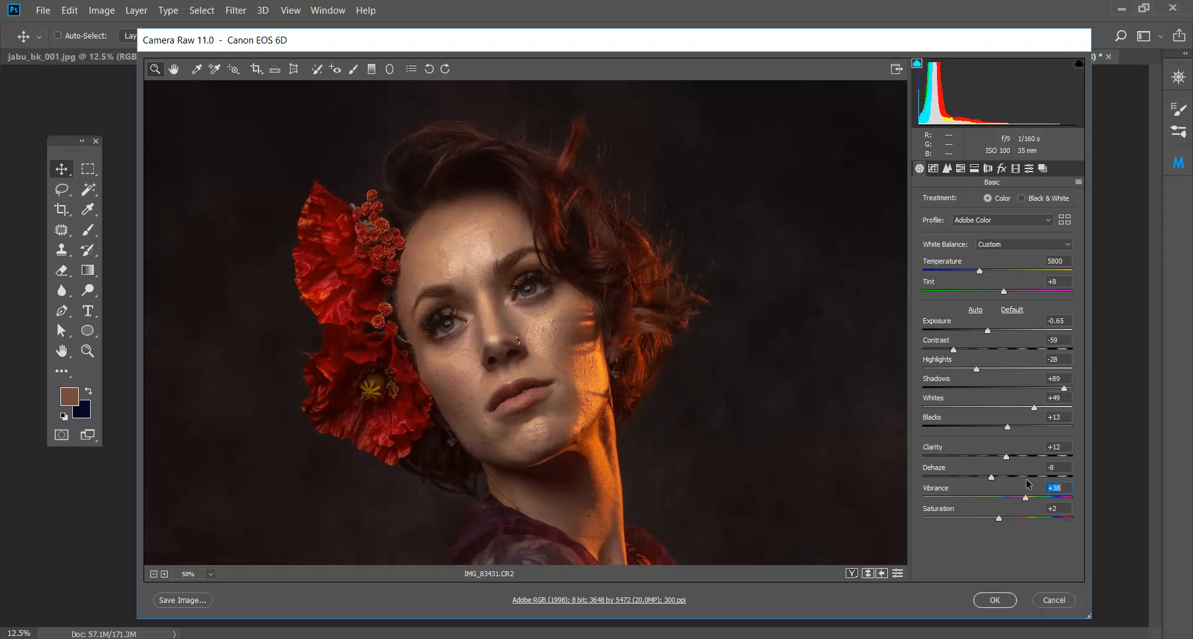
{"action": "mouse_move", "coordinate": [999, 521]}
{"action": "left_mouse_down"}
{"action": "mouse_move", "coordinate": [979, 521]}
{"action": "mouse_move", "coordinate": [1005, 518]}
{"action": "left_mouse_up"}
{"action": "left_click", "coordinate": [994, 600]}
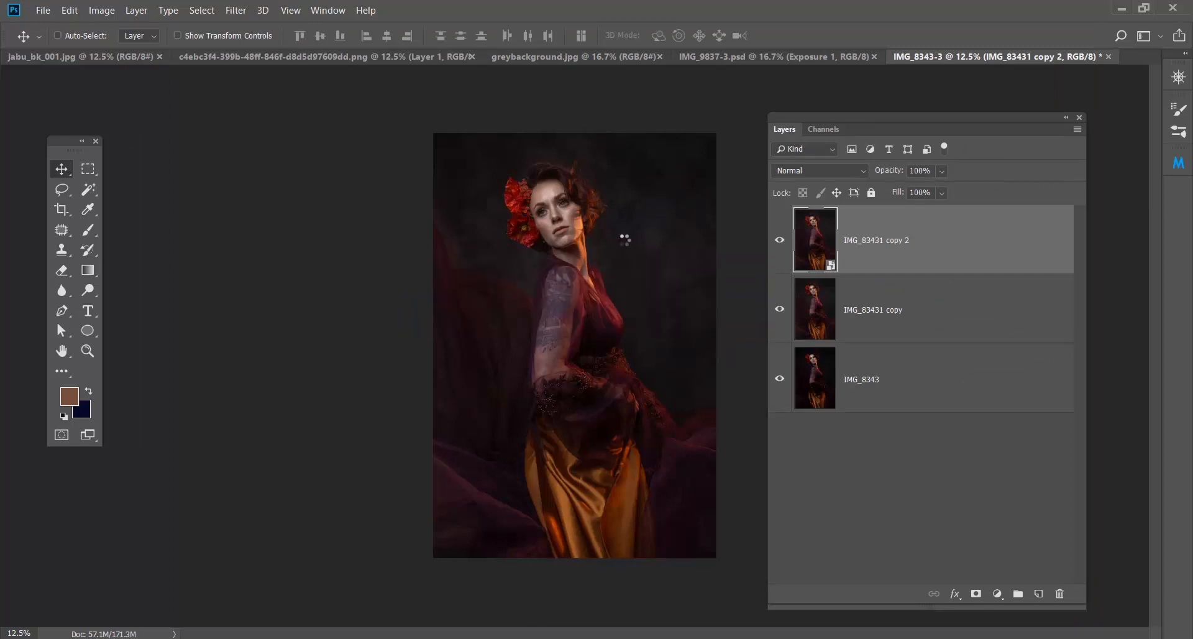
Step: Duplicate the IMG_83431 copy 2 smart object and rasterize the lower of the two copies
{"action": "left_click_drag", "start_coordinate": [960, 252], "coordinate": [1039, 594]}
{"action": "right_click", "coordinate": [906, 322]}
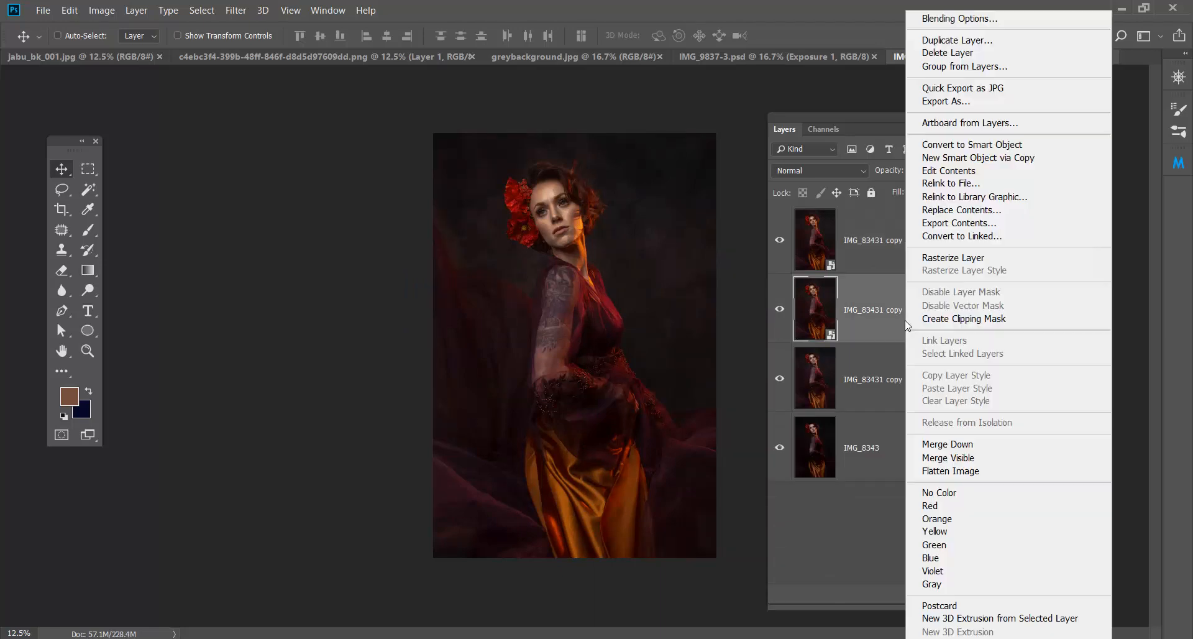
{"action": "left_click", "coordinate": [941, 257]}
Step: Compare the jabu_carnival2 and jabu_carnival presets on the top smart object's raw settings, and apply jabu_carnival
{"action": "left_click", "coordinate": [821, 239]}
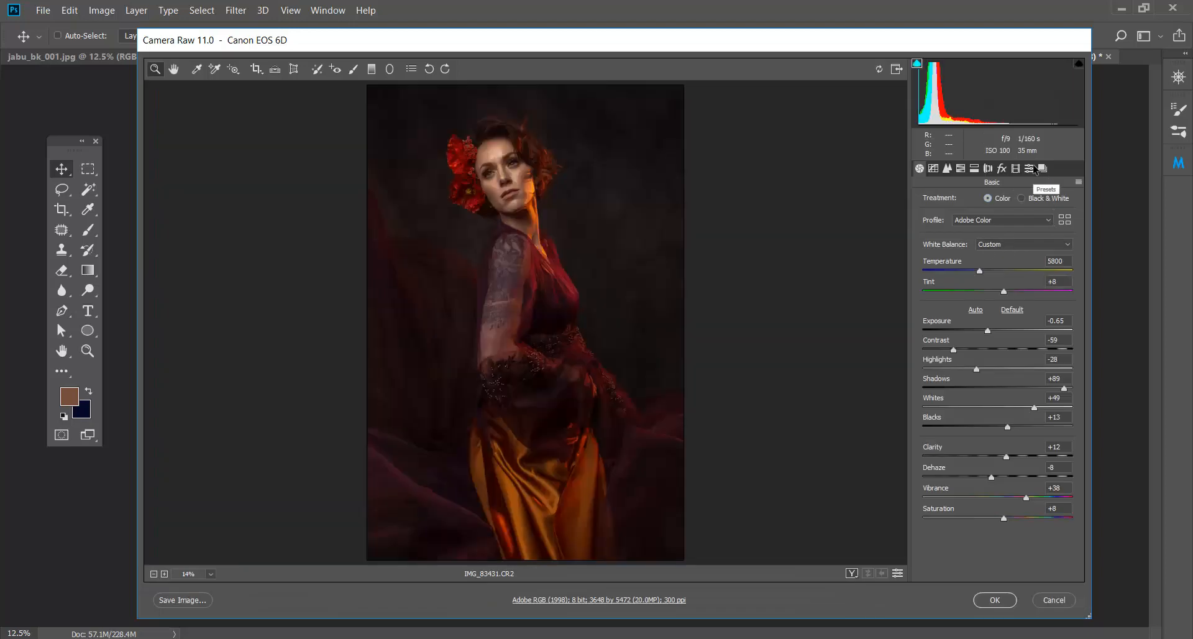
{"action": "left_click", "coordinate": [1029, 169]}
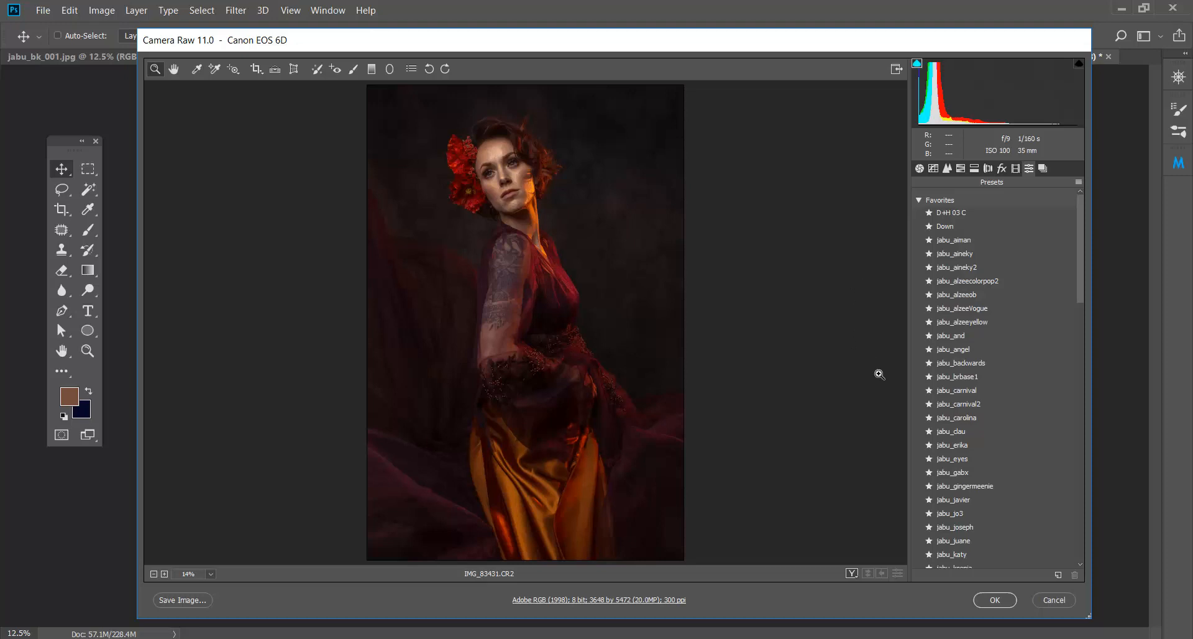
{"action": "left_click", "coordinate": [966, 407]}
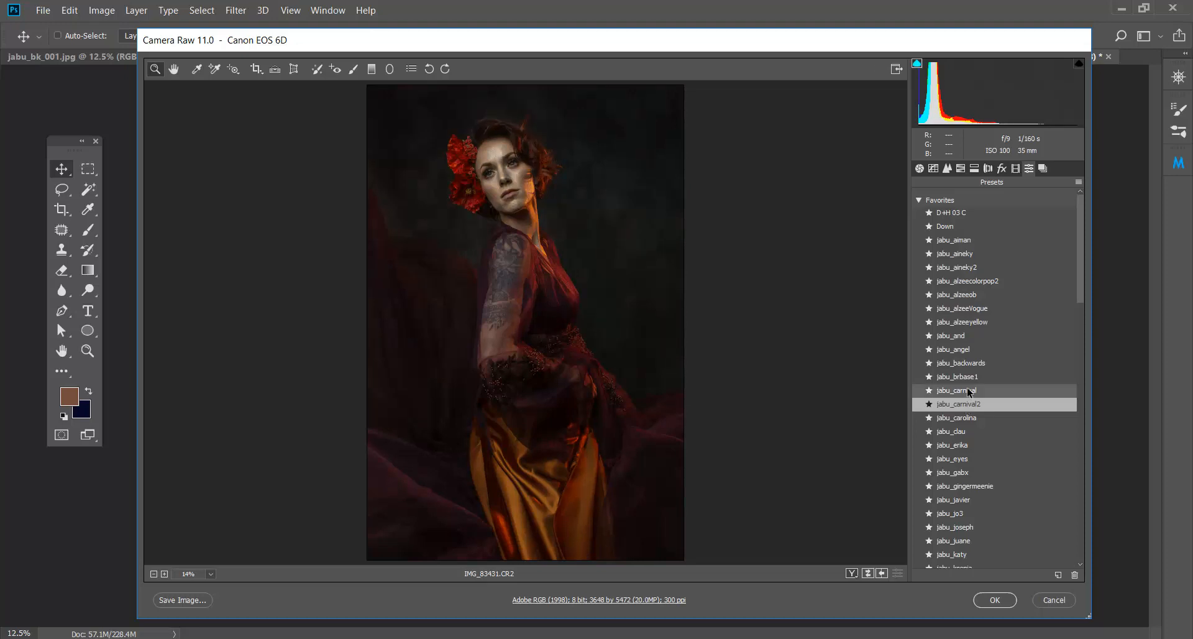
{"action": "left_click", "coordinate": [968, 389]}
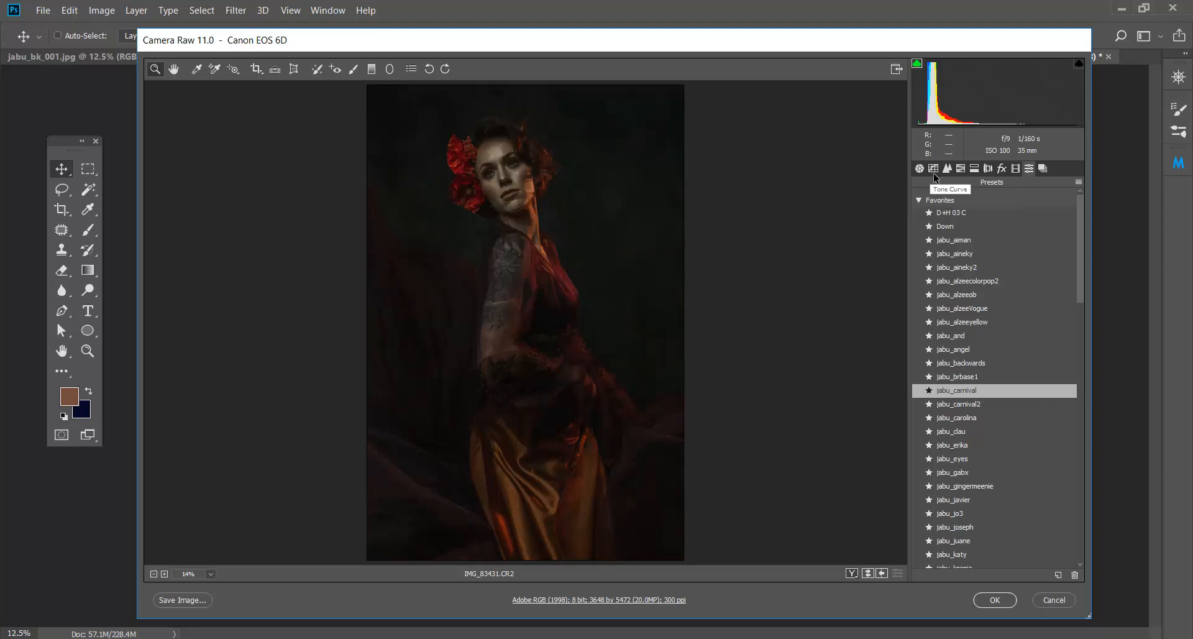
{"action": "left_click", "coordinate": [961, 409]}
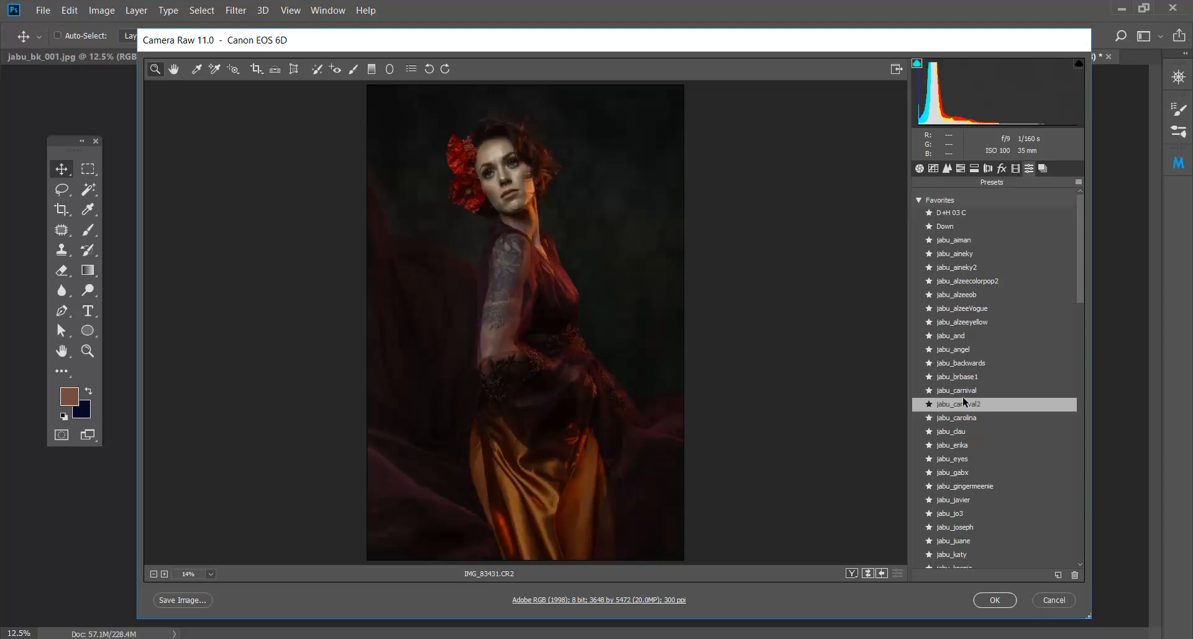
{"action": "left_click", "coordinate": [963, 394]}
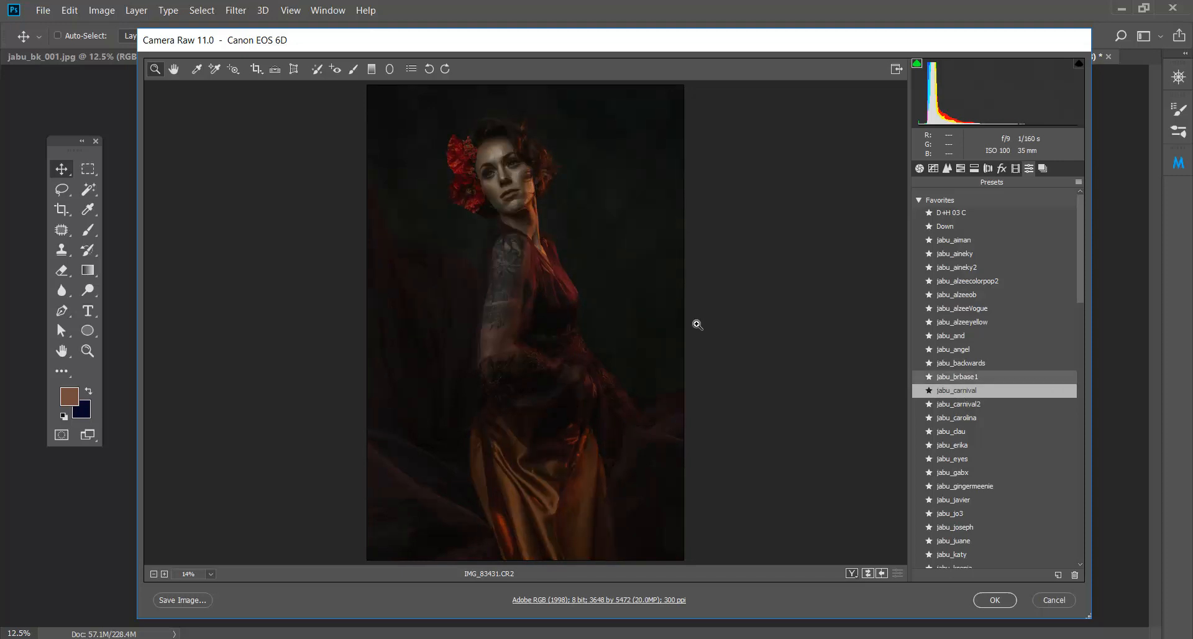
{"action": "left_click", "coordinate": [992, 600]}
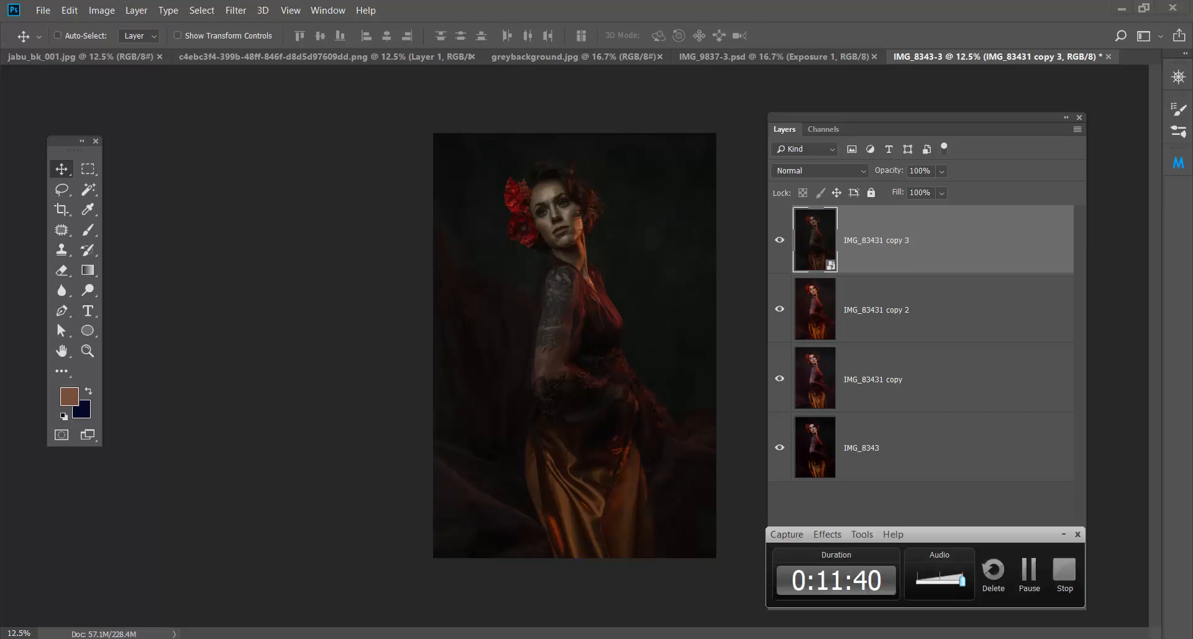
Step: Duplicate the smart object with the jabu_carnival look and rasterize the lower of the two copies
{"action": "left_click_drag", "start_coordinate": [955, 249], "coordinate": [1046, 595]}
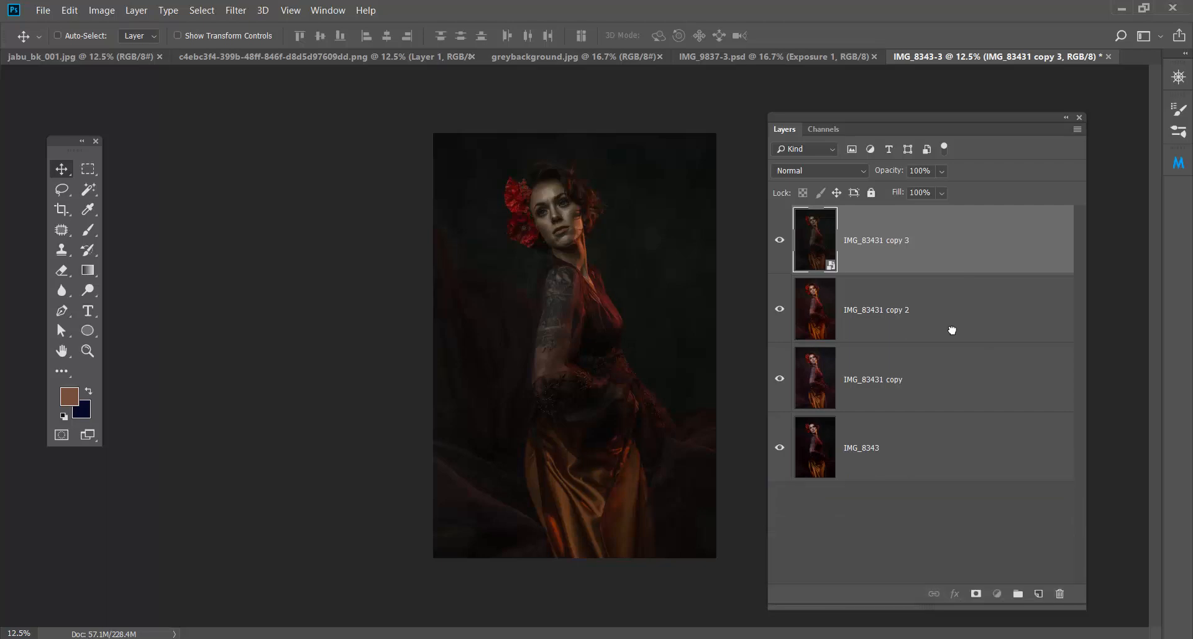
{"action": "left_click", "coordinate": [918, 317]}
{"action": "right_click", "coordinate": [912, 311]}
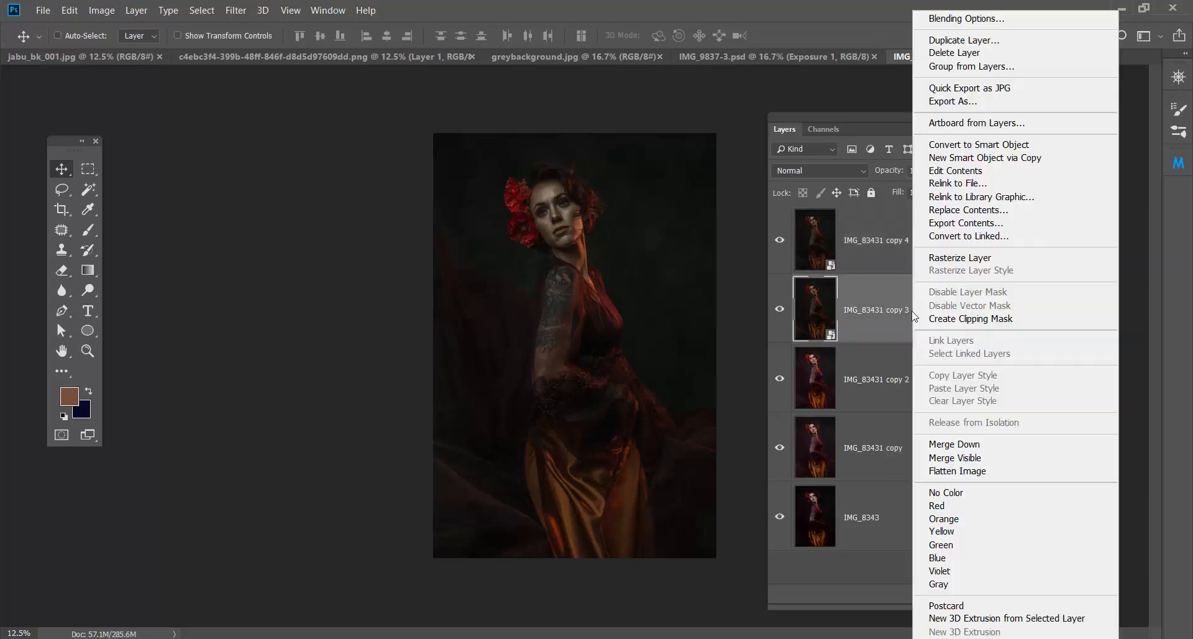
{"action": "left_click", "coordinate": [951, 257]}
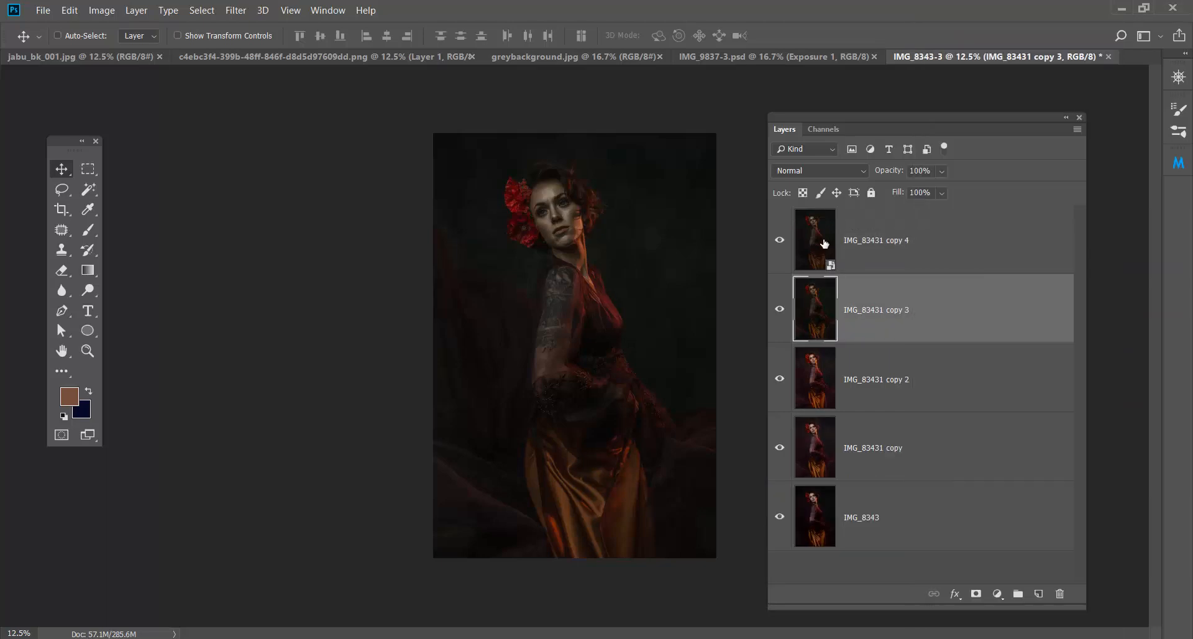
Step: Open the raw settings of the IMG_83431 copy 4 smart object, try the Jabu6 preset and choose jabu61 instead
{"action": "left_click", "coordinate": [824, 243]}
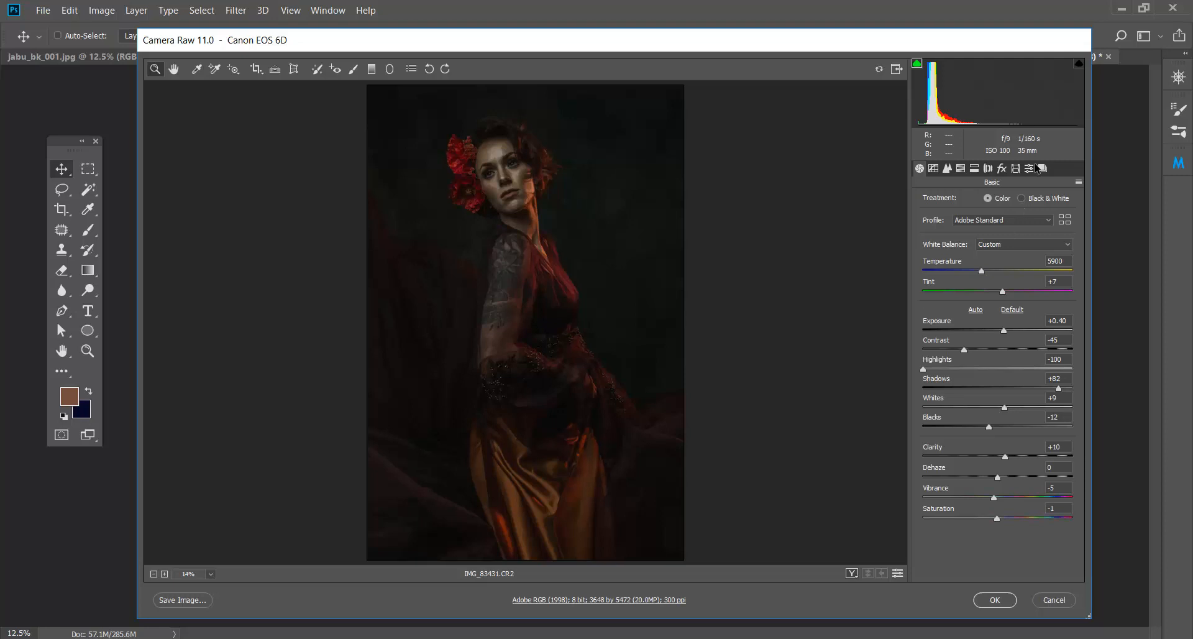
{"action": "left_click", "coordinate": [1030, 168]}
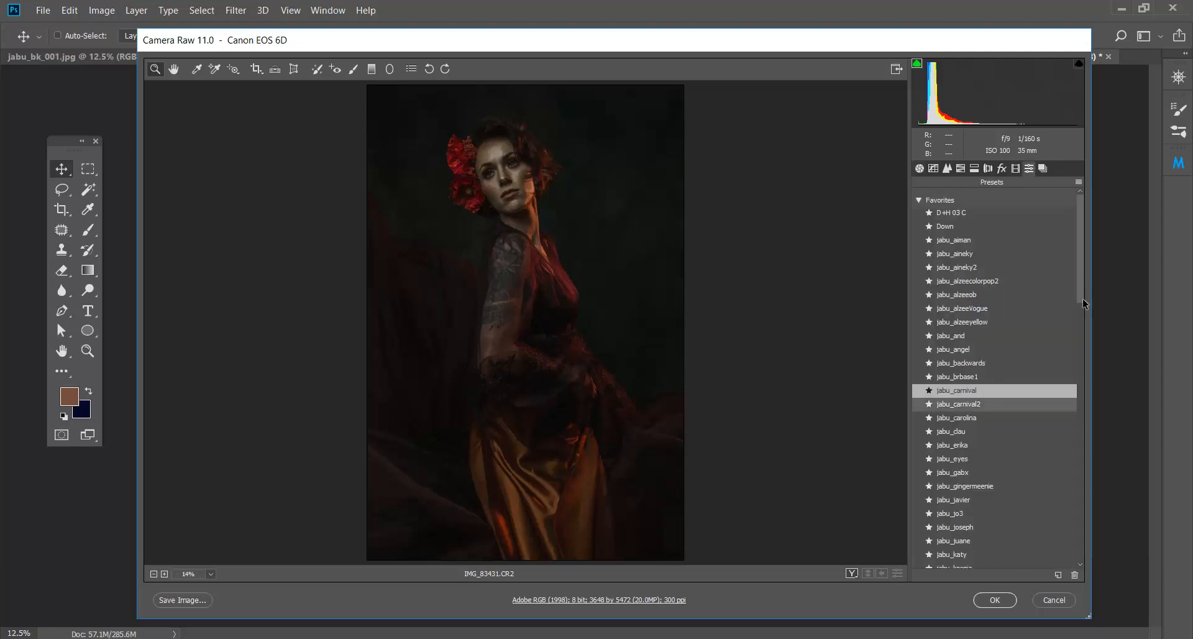
{"action": "left_click_drag", "start_coordinate": [1080, 296], "coordinate": [1022, 395]}
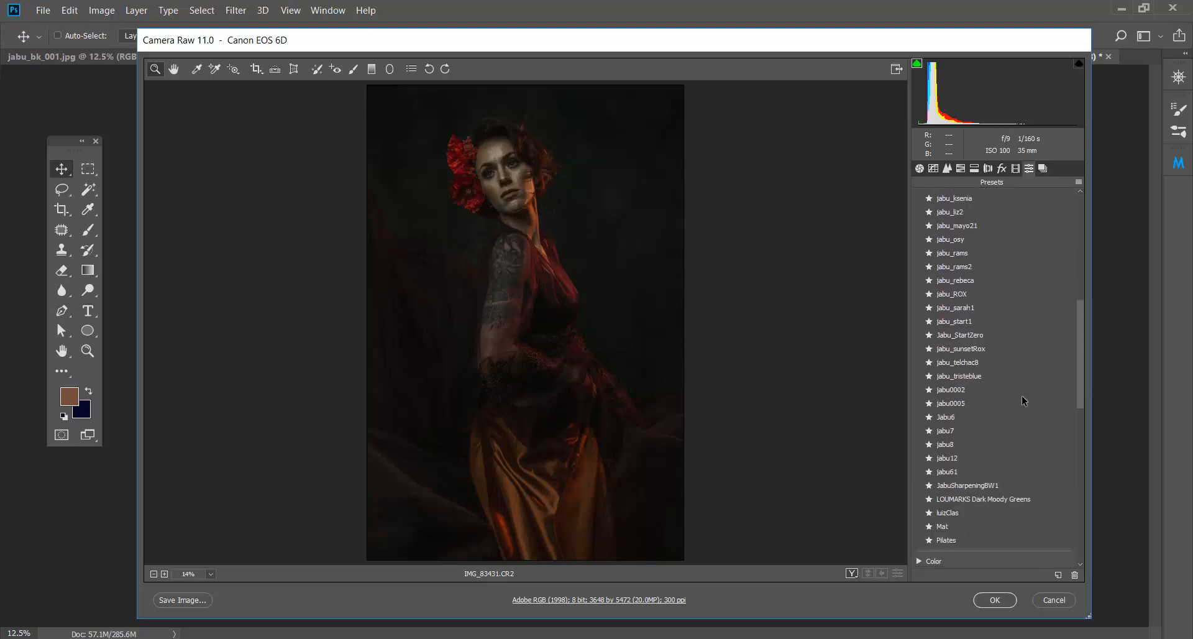
{"action": "left_click", "coordinate": [956, 417]}
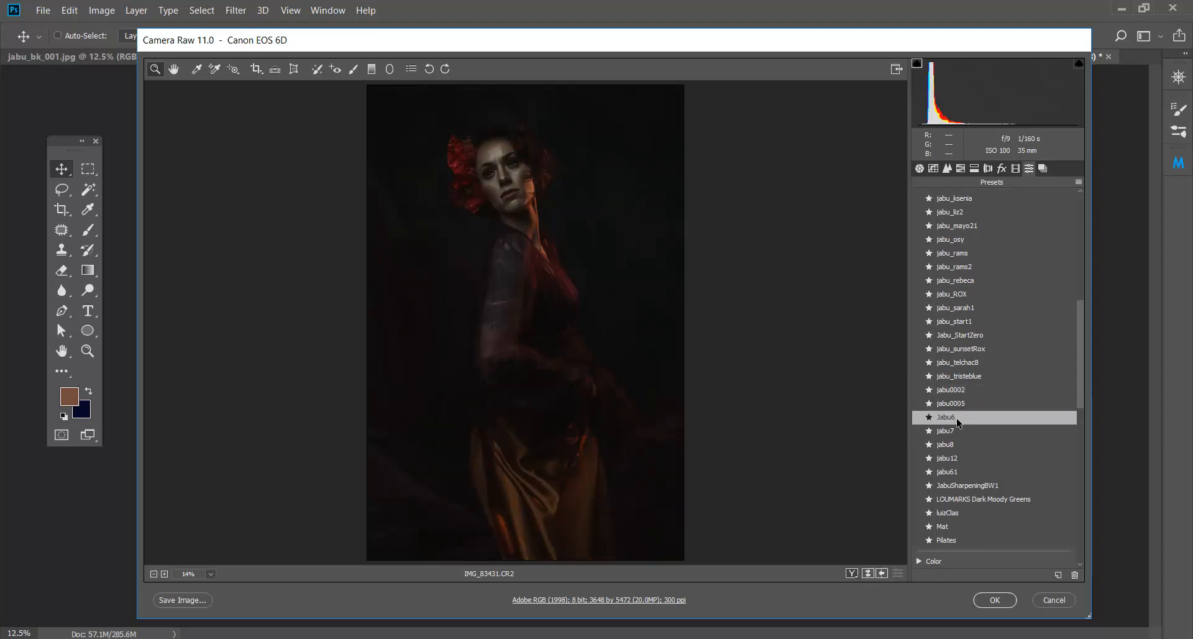
{"action": "left_click", "coordinate": [959, 472]}
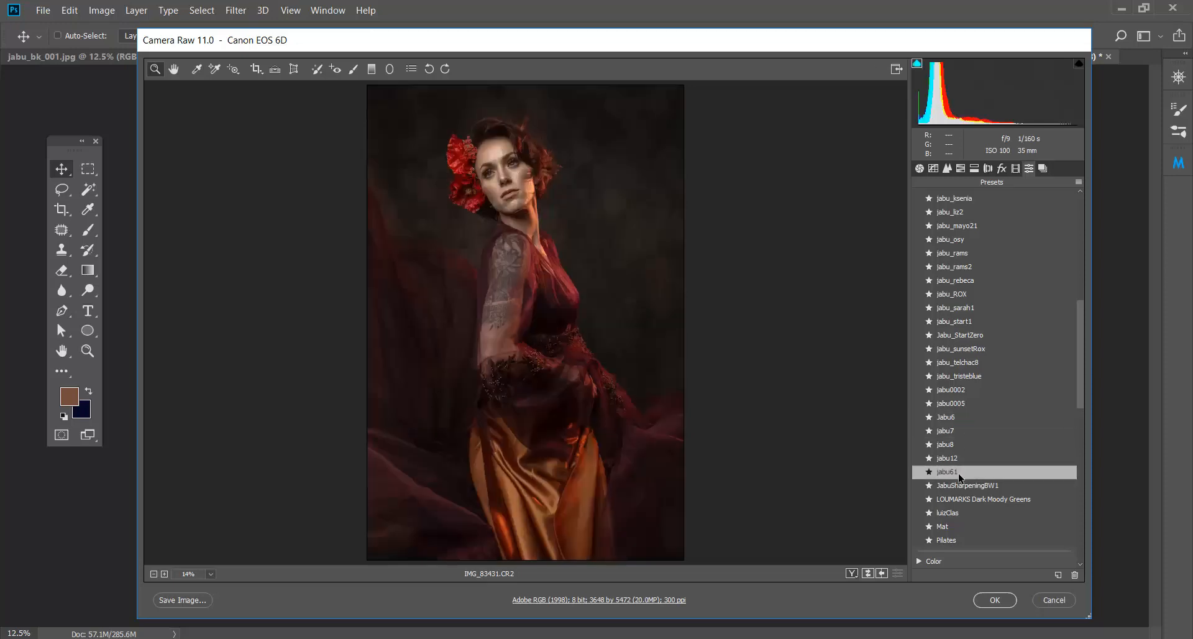
Step: Adjust the preset's basic tones to Exposure +0.60, Contrast -58, Highlights -45 and Shadows +36
{"action": "left_click", "coordinate": [921, 169]}
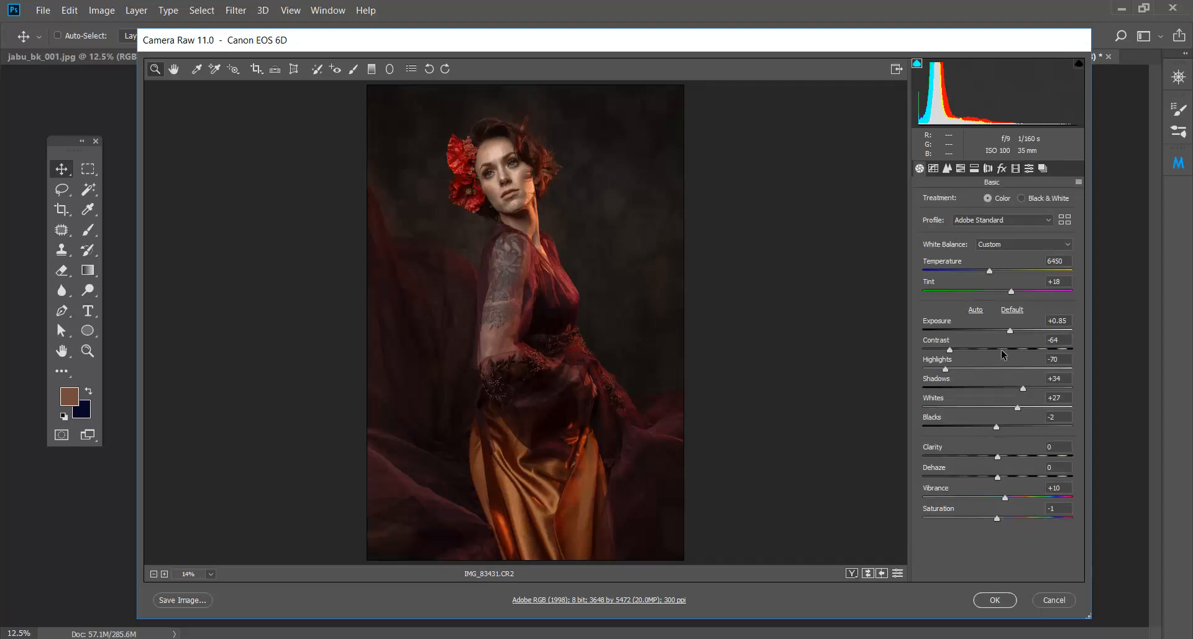
{"action": "left_click_drag", "start_coordinate": [1011, 331], "coordinate": [1026, 385]}
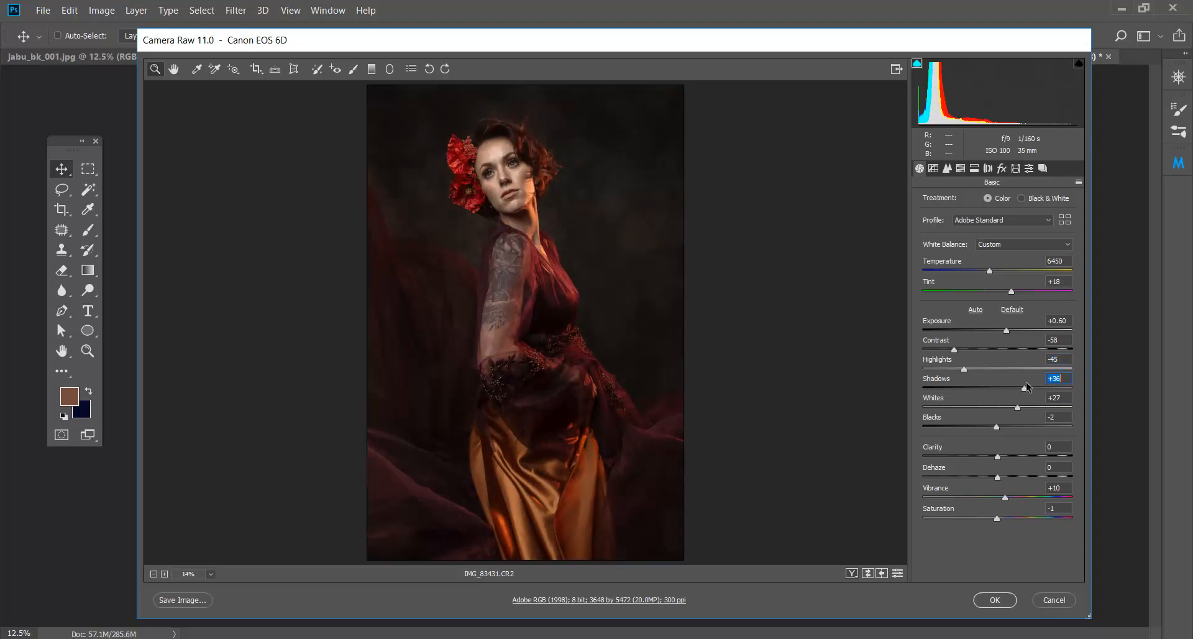
Step: Set the sharpening Amount to 100 and Masking to 44, check the face up close, and apply the raw adjustments
{"action": "left_click", "coordinate": [946, 170]}
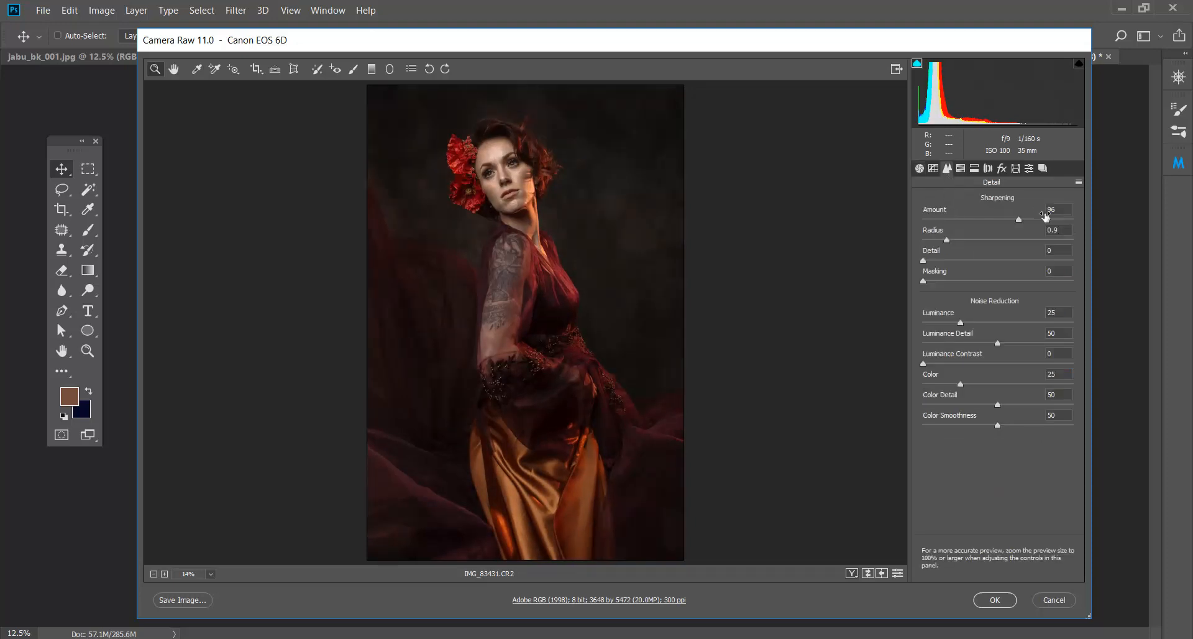
{"action": "left_click_drag", "start_coordinate": [1030, 210], "coordinate": [1034, 210]}
{"action": "type", "text": "100"}
{"action": "key", "text": "alt"}
{"action": "left_click_drag", "start_coordinate": [926, 284], "coordinate": [989, 277]}
{"action": "left_click", "coordinate": [513, 220]}
{"action": "left_click", "coordinate": [488, 252]}
{"action": "left_click", "coordinate": [498, 253]}
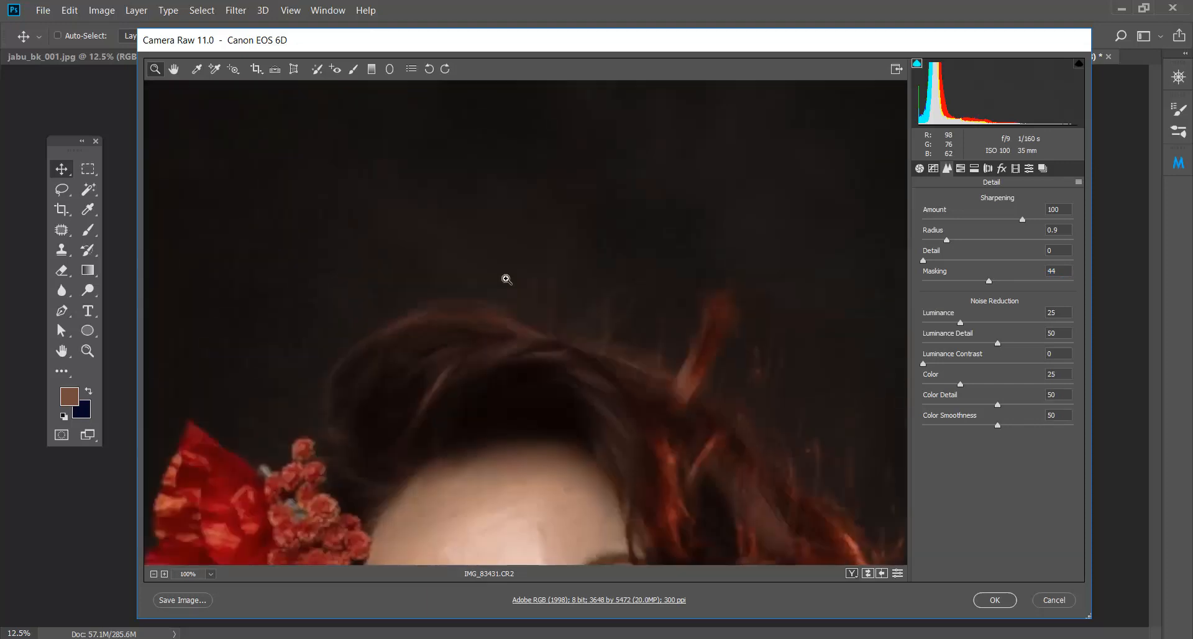
{"action": "left_click_drag", "start_coordinate": [583, 390], "coordinate": [575, 160]}
{"action": "left_click_drag", "start_coordinate": [653, 314], "coordinate": [642, 252]}
{"action": "left_click", "coordinate": [995, 600]}
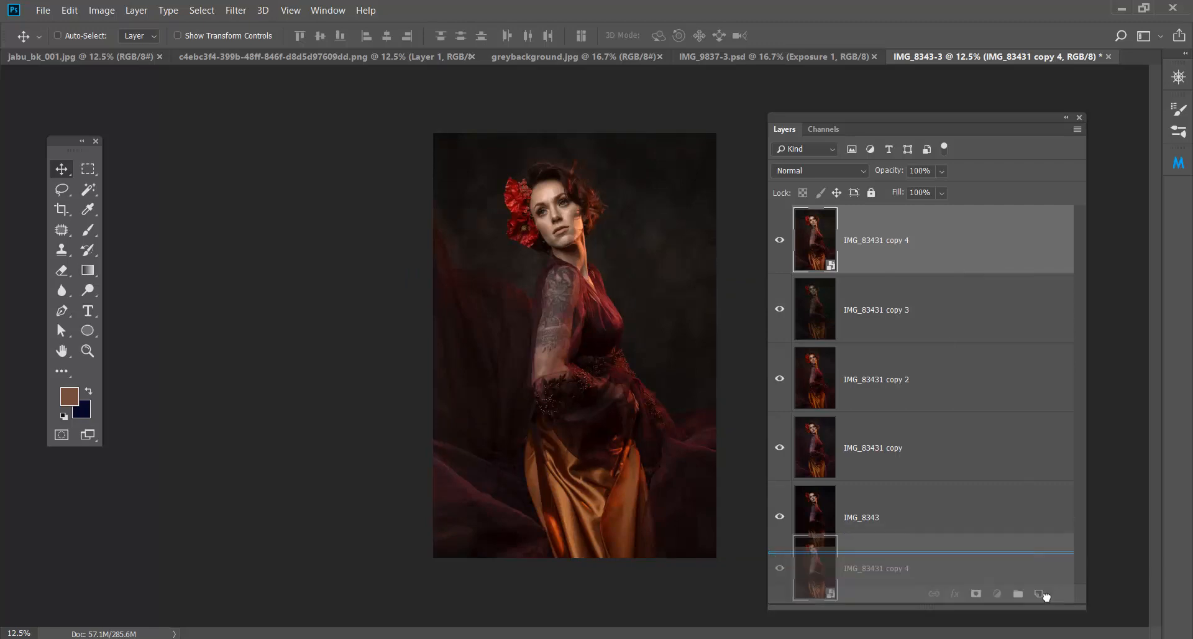
Step: Duplicate the sharpened IMG_83431 copy 4 smart object and rasterize the lower of the two copies
{"action": "key", "text": "ctrl+j"}
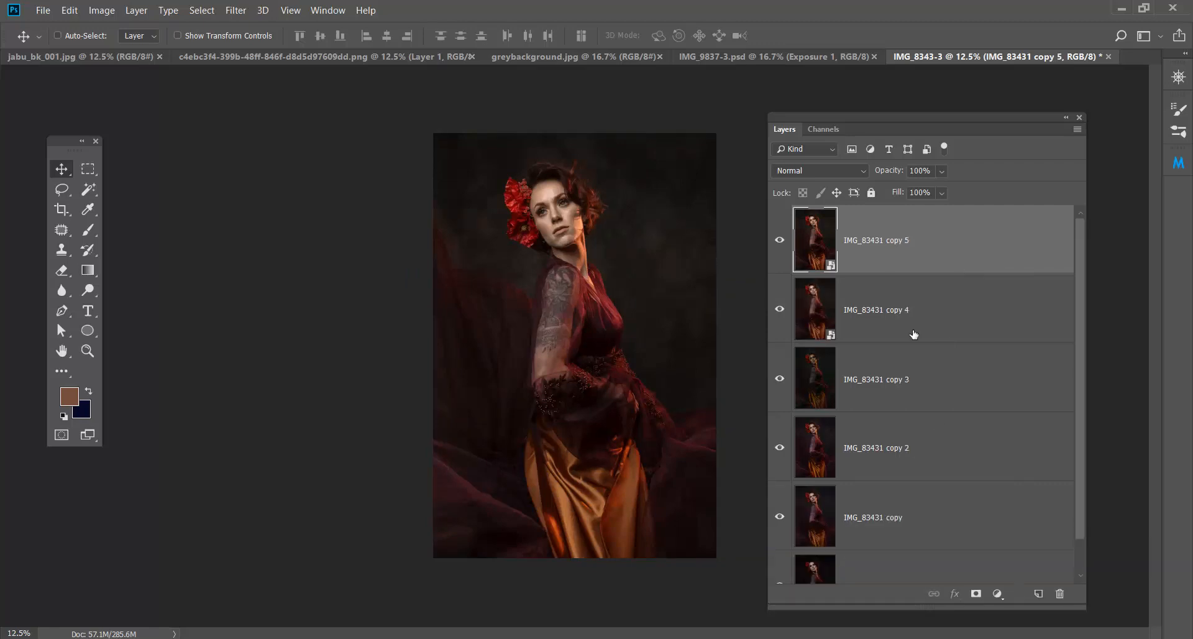
{"action": "left_click", "coordinate": [909, 329]}
{"action": "right_click", "coordinate": [908, 333]}
{"action": "left_click", "coordinate": [968, 264]}
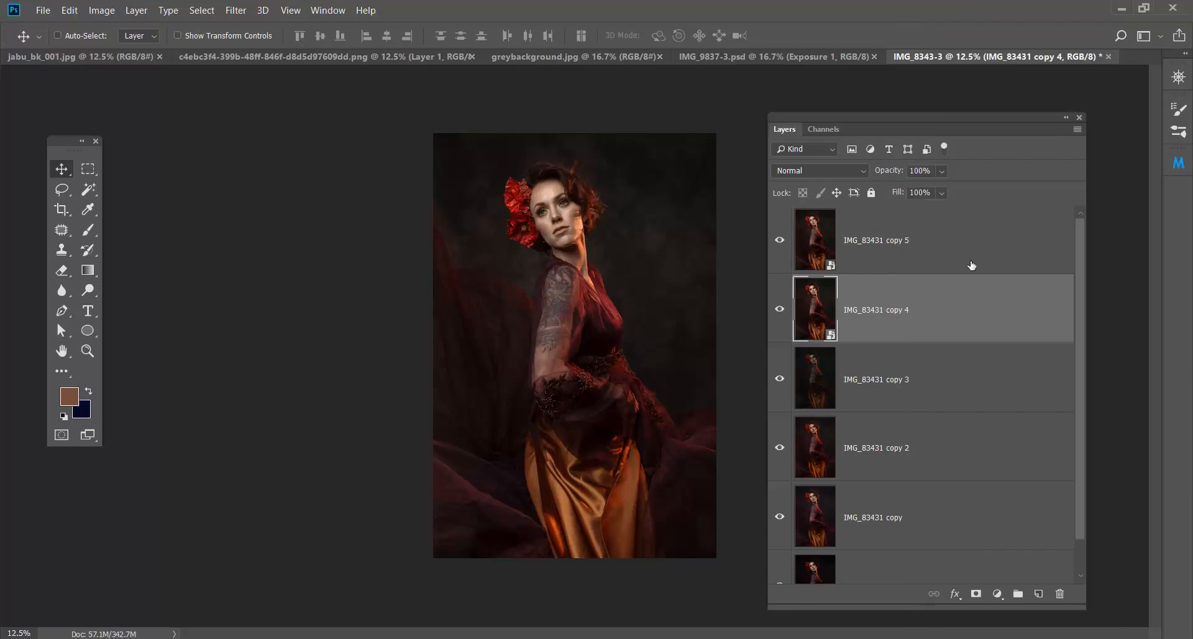
Step: Open the raw settings of the IMG_83431 copy 5 smart object and set Contrast, Highlights and Whites to -100, Shadows and Blacks to +100
{"action": "left_click", "coordinate": [829, 238]}
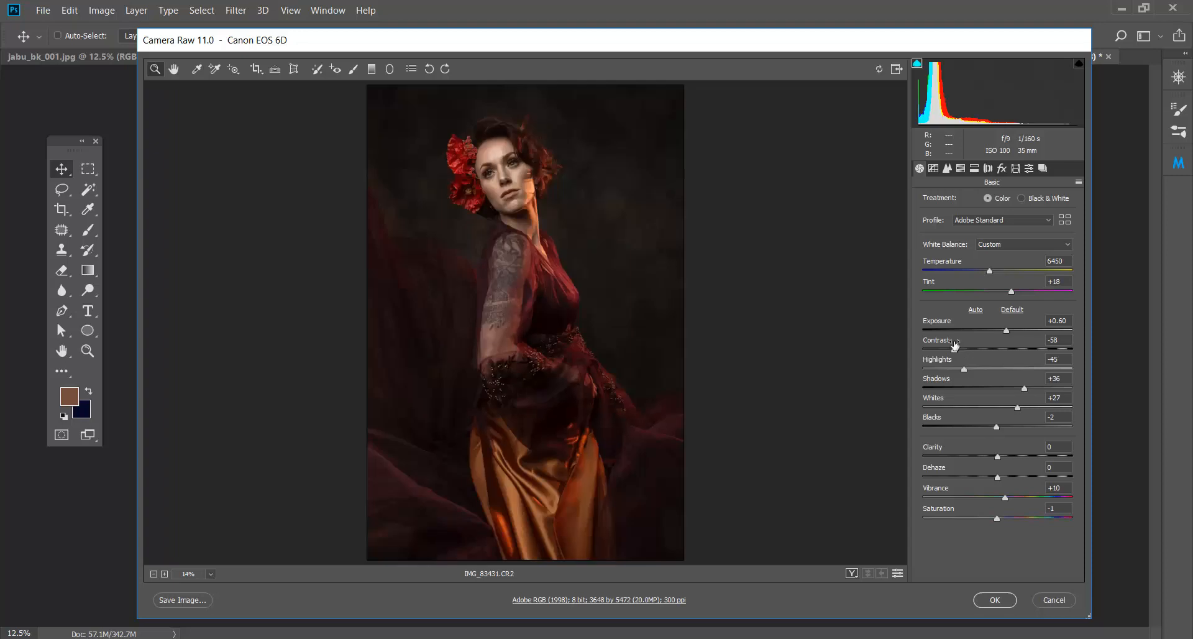
{"action": "left_click_drag", "start_coordinate": [955, 350], "coordinate": [907, 376]}
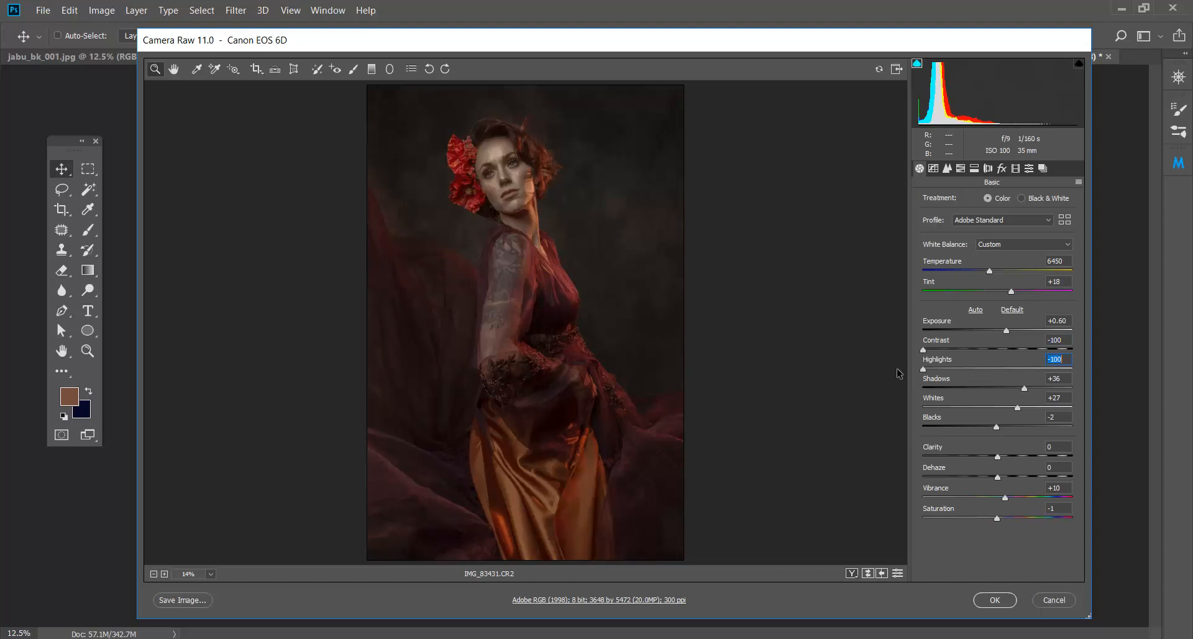
{"action": "left_click_drag", "start_coordinate": [1024, 390], "coordinate": [1100, 389]}
{"action": "left_click_drag", "start_coordinate": [1020, 405], "coordinate": [837, 407]}
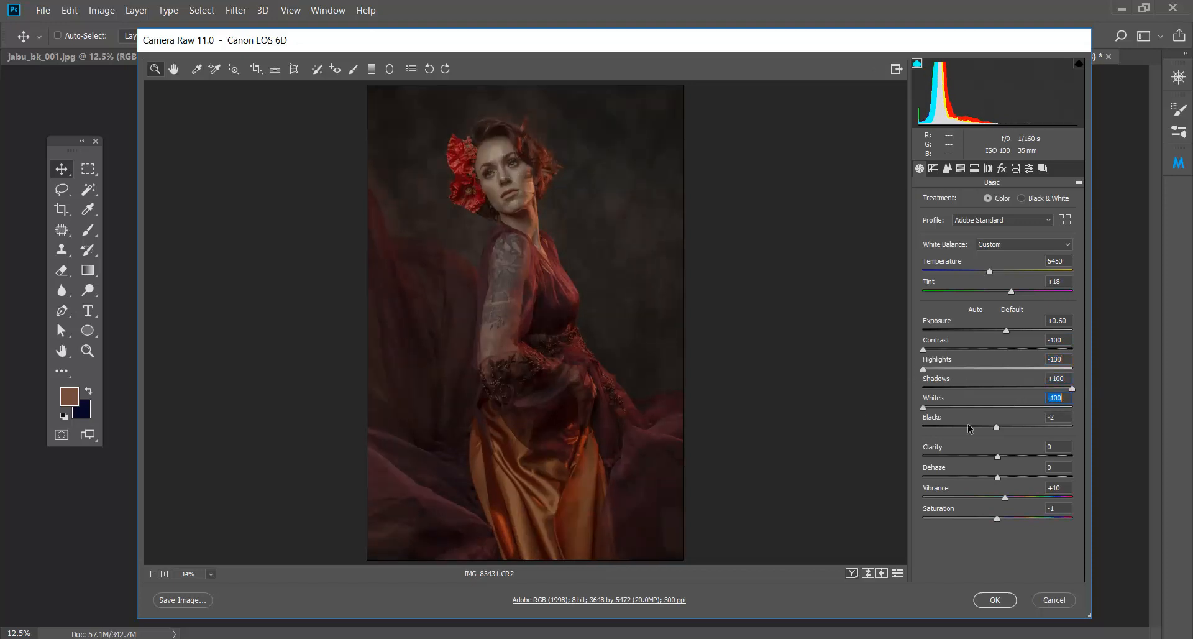
{"action": "left_click_drag", "start_coordinate": [997, 426], "coordinate": [1072, 430]}
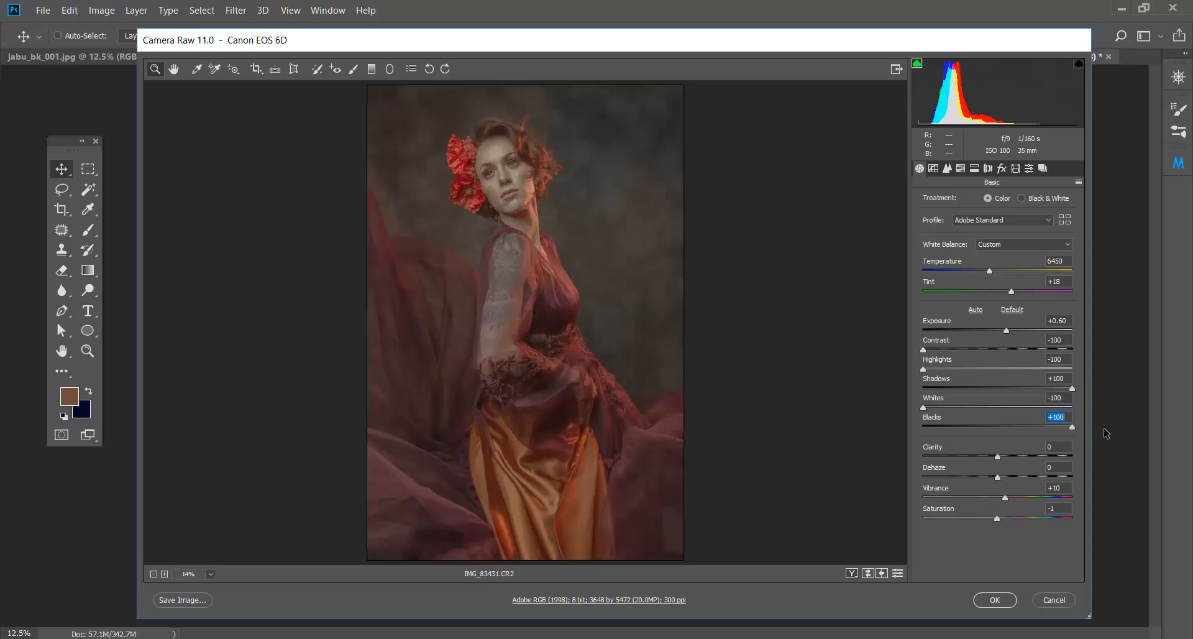
Step: Raise Clarity to +7, check the sharpening on the face up close, and apply the raw adjustments
{"action": "mouse_move", "coordinate": [998, 458]}
{"action": "left_mouse_down"}
{"action": "mouse_move", "coordinate": [1012, 458]}
{"action": "mouse_move", "coordinate": [1005, 451]}
{"action": "left_mouse_up"}
{"action": "left_click", "coordinate": [948, 168]}
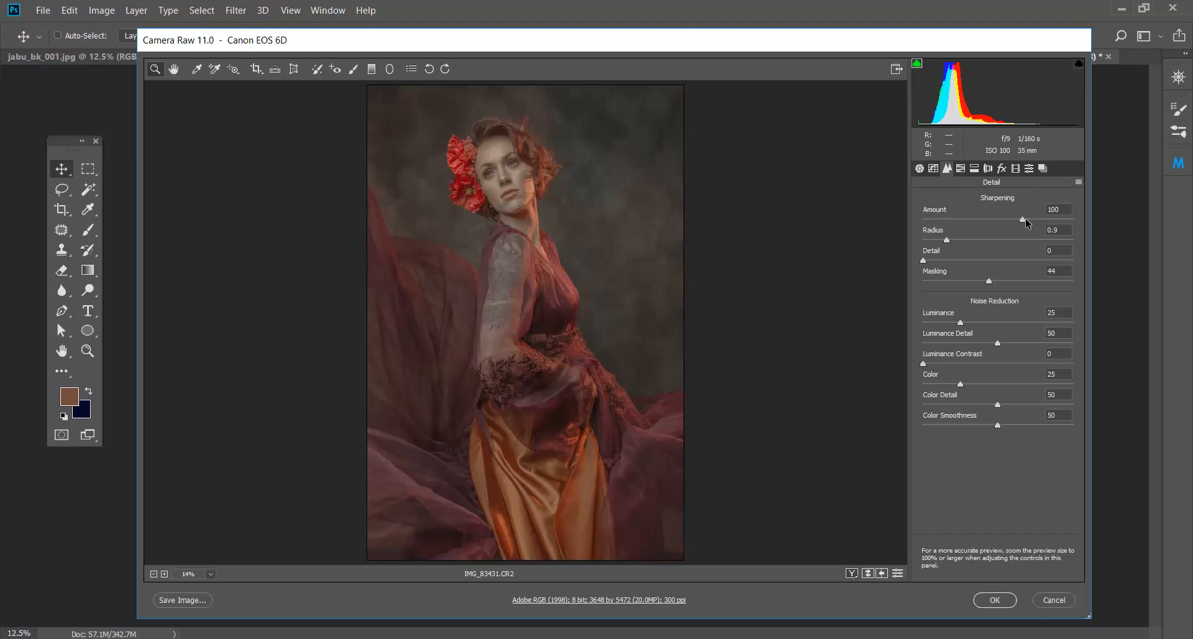
{"action": "left_click", "coordinate": [535, 193]}
{"action": "left_click", "coordinate": [527, 250]}
{"action": "left_click", "coordinate": [523, 252]}
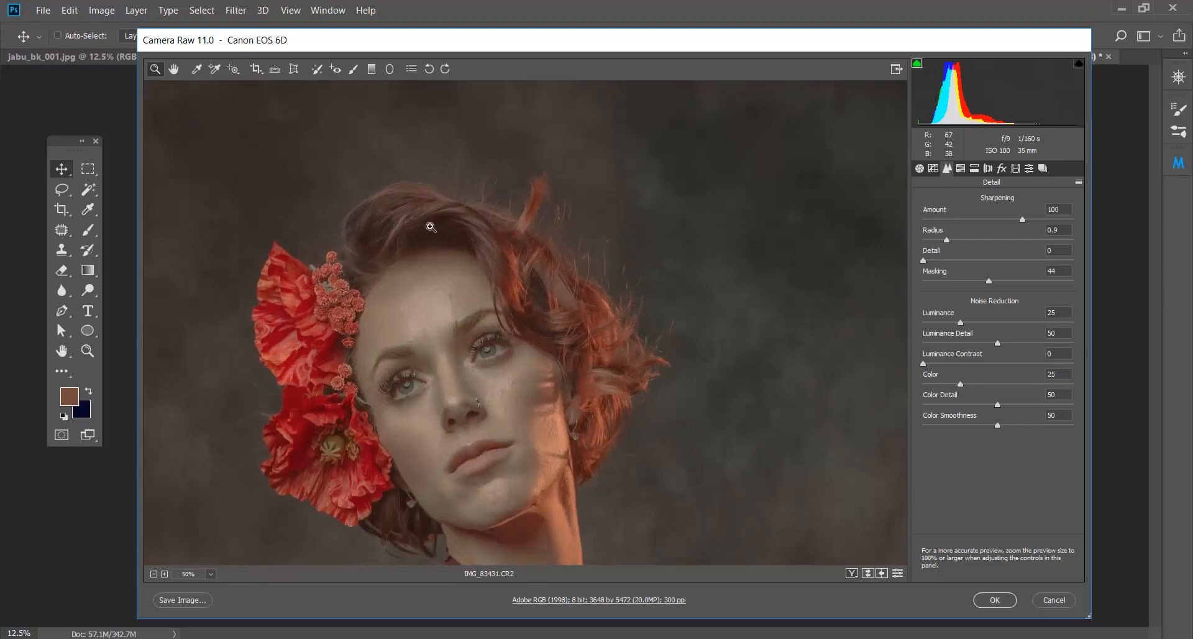
{"action": "left_click", "coordinate": [992, 599]}
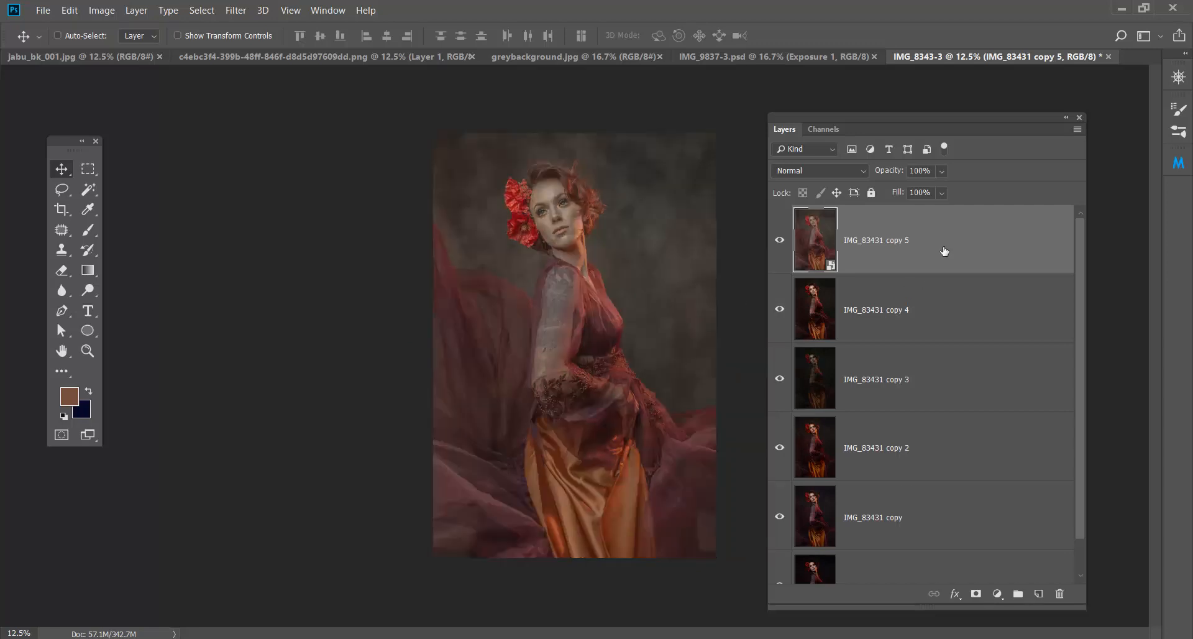
Step: Duplicate the flattened-tone IMG_83431 copy 5 smart object and rasterize the lower of the two copies
{"action": "key", "text": "ctrl+j"}
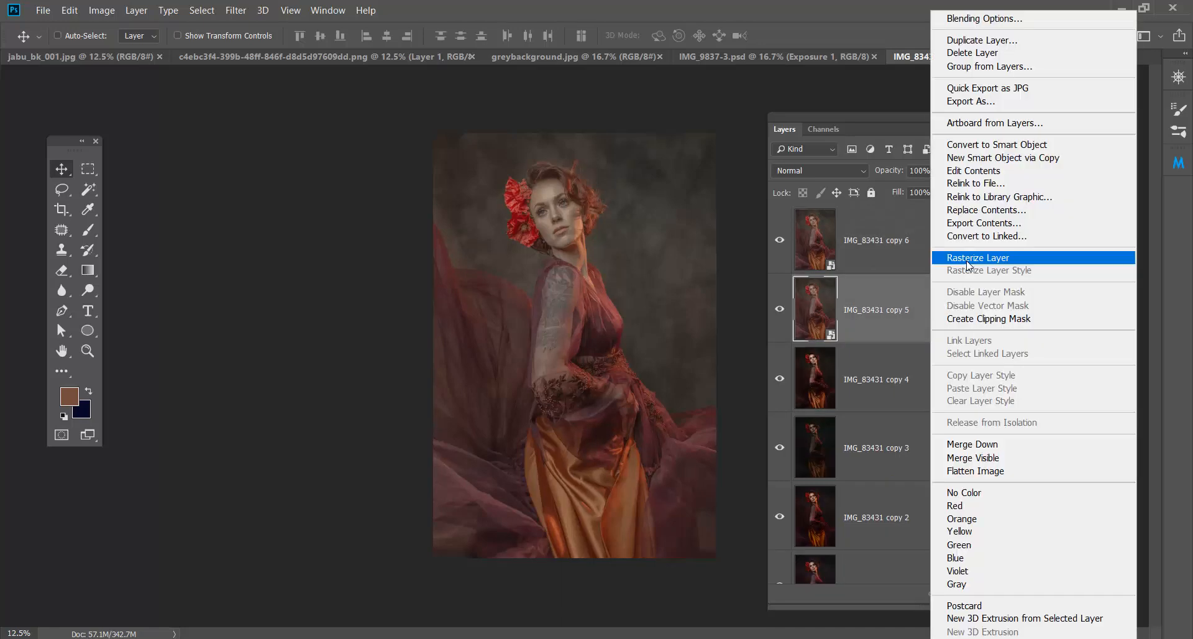
{"action": "left_click", "coordinate": [969, 258]}
Step: Open the raw settings of the IMG_83431 copy 6 smart object and examine the eyes and skin at 200% zoom
{"action": "left_click", "coordinate": [824, 243]}
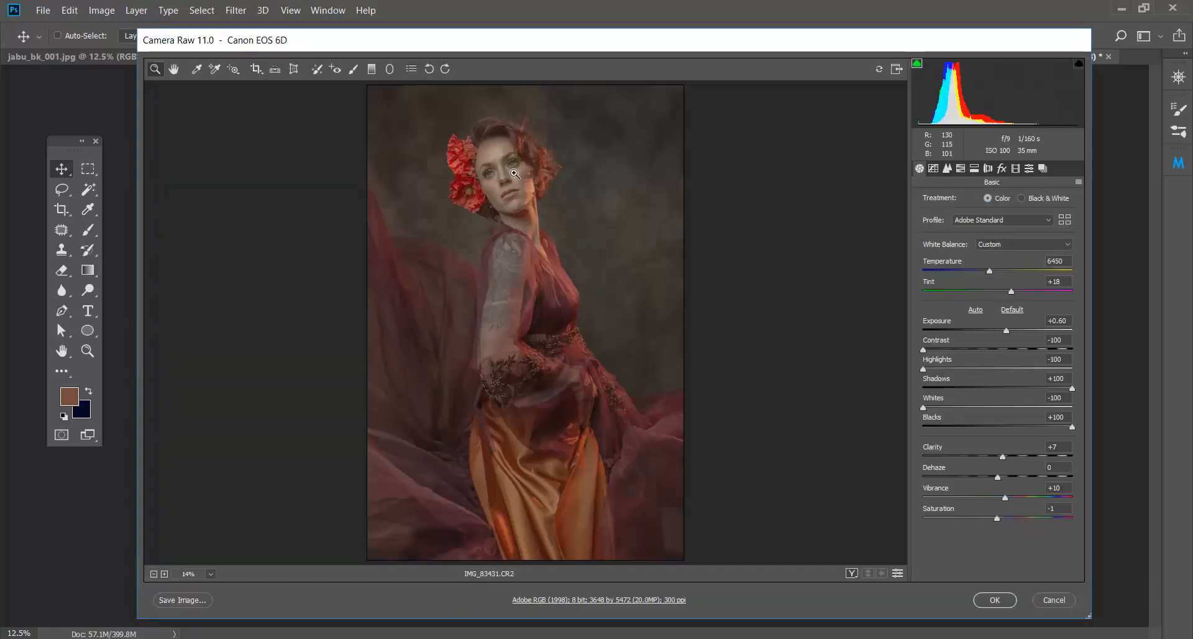
{"action": "left_click", "coordinate": [515, 174]}
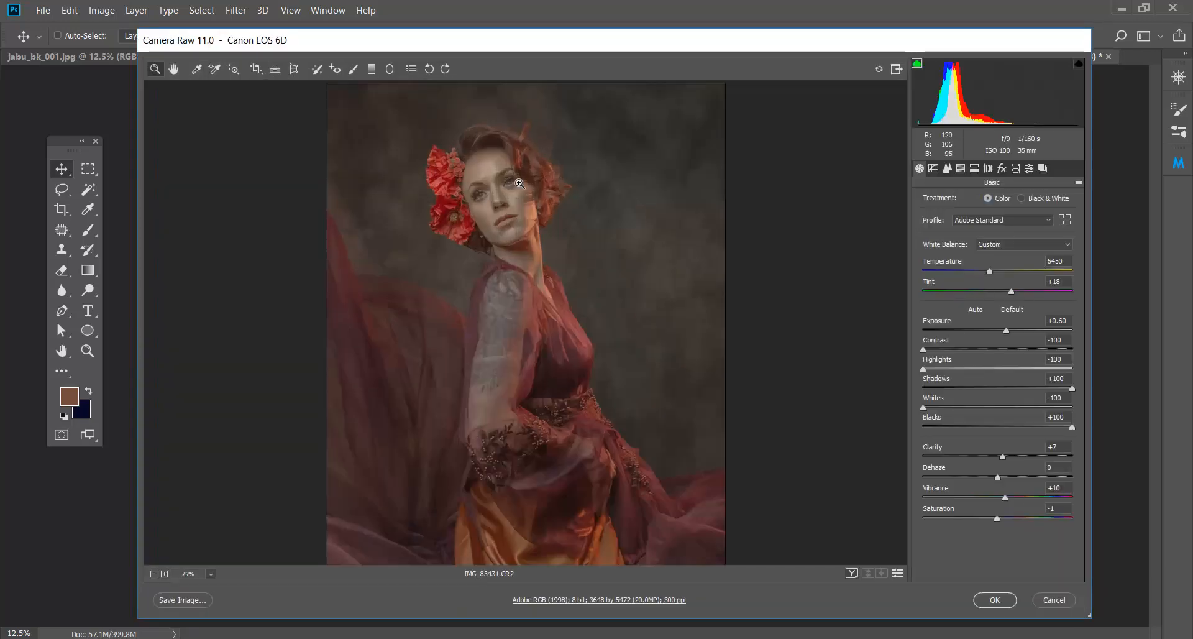
{"action": "left_click", "coordinate": [495, 223]}
{"action": "left_click", "coordinate": [486, 280]}
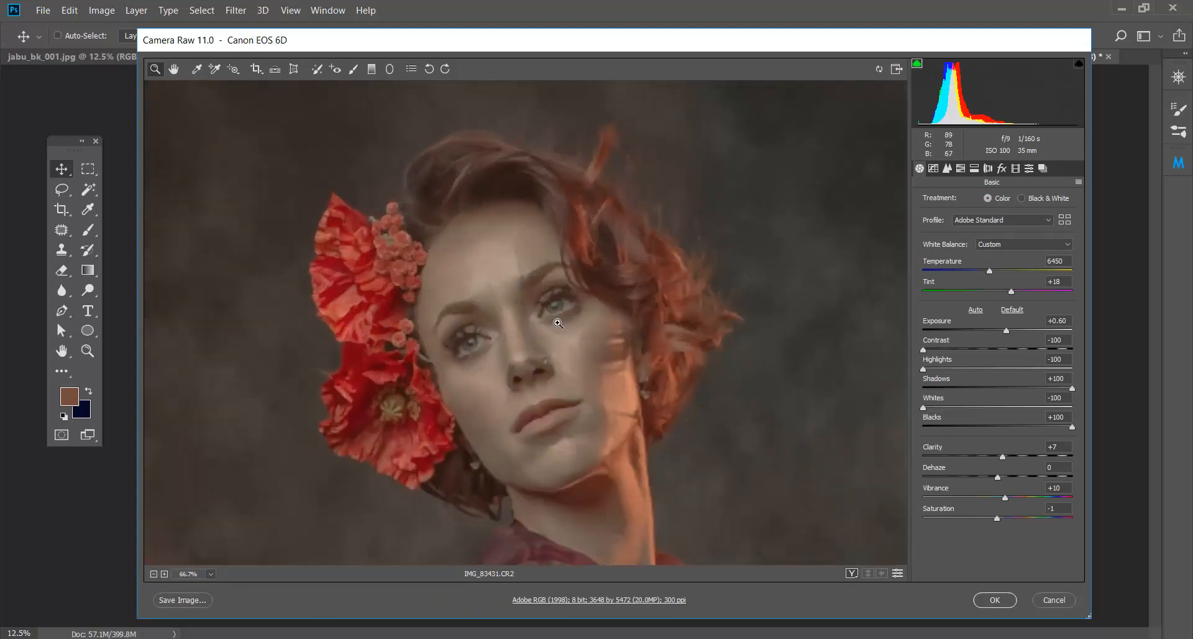
{"action": "left_click", "coordinate": [557, 323]}
{"action": "left_click", "coordinate": [557, 322]}
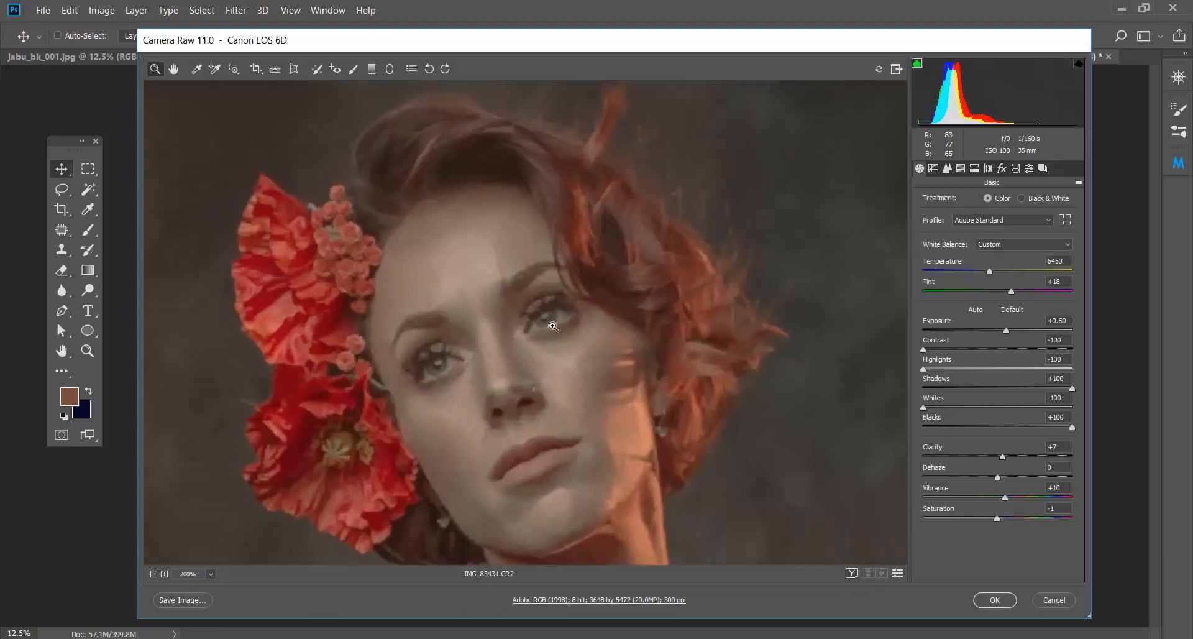
{"action": "left_click", "coordinate": [559, 306]}
{"action": "left_click_drag", "start_coordinate": [525, 307], "coordinate": [740, 264]}
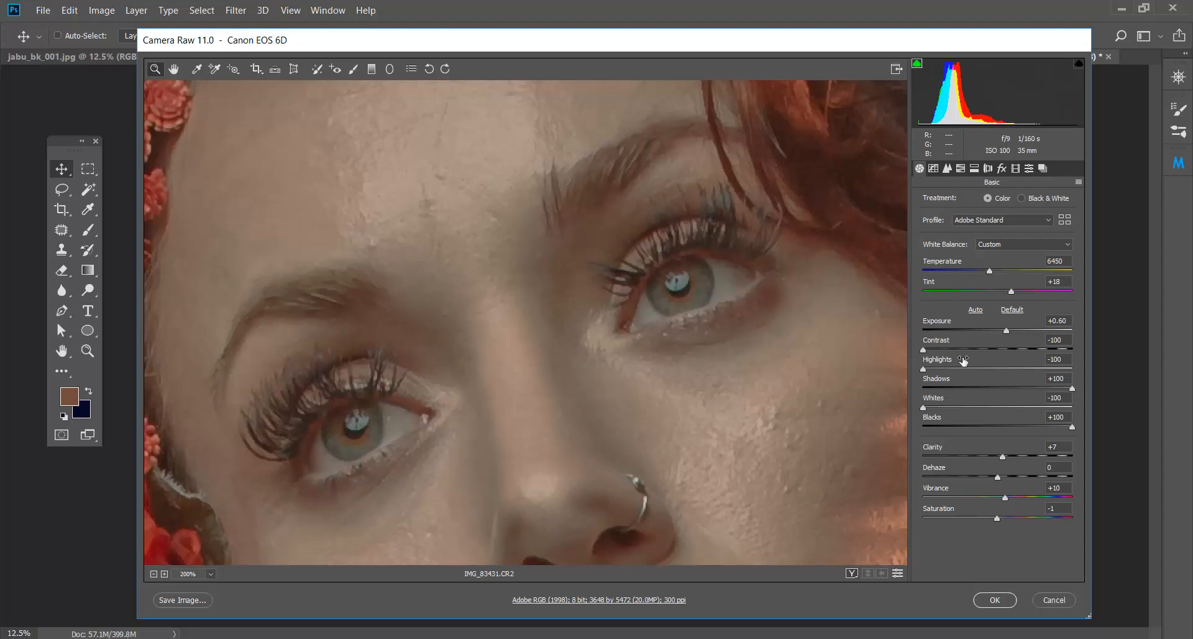
Step: Restore tonal depth with Contrast -58, Highlights -100, Whites +50 and Blacks +68
{"action": "mouse_move", "coordinate": [925, 349]}
{"action": "left_mouse_down"}
{"action": "mouse_move", "coordinate": [980, 349]}
{"action": "mouse_move", "coordinate": [920, 369]}
{"action": "left_mouse_up"}
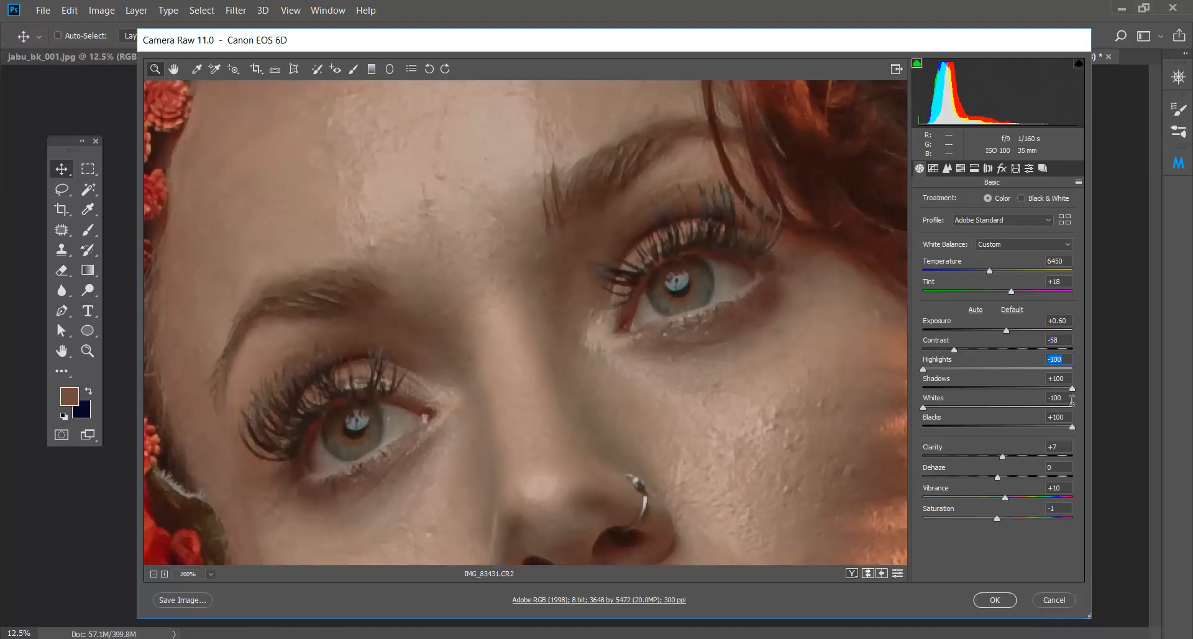
{"action": "left_click_drag", "start_coordinate": [923, 407], "coordinate": [1036, 405]}
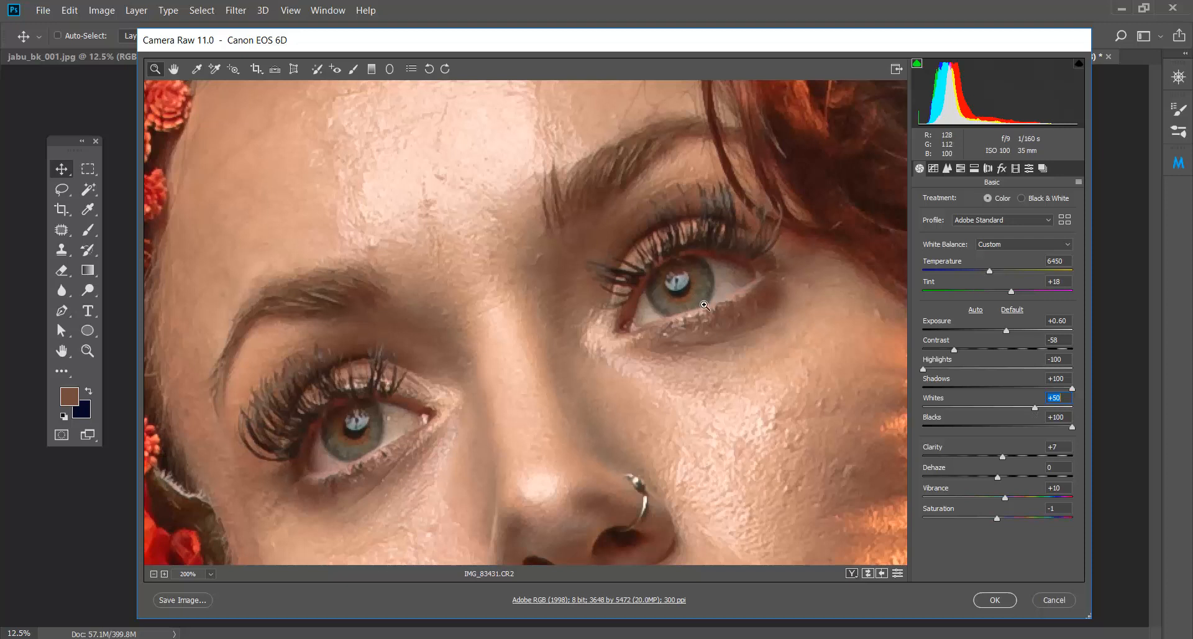
{"action": "left_click_drag", "start_coordinate": [1073, 427], "coordinate": [1049, 417]}
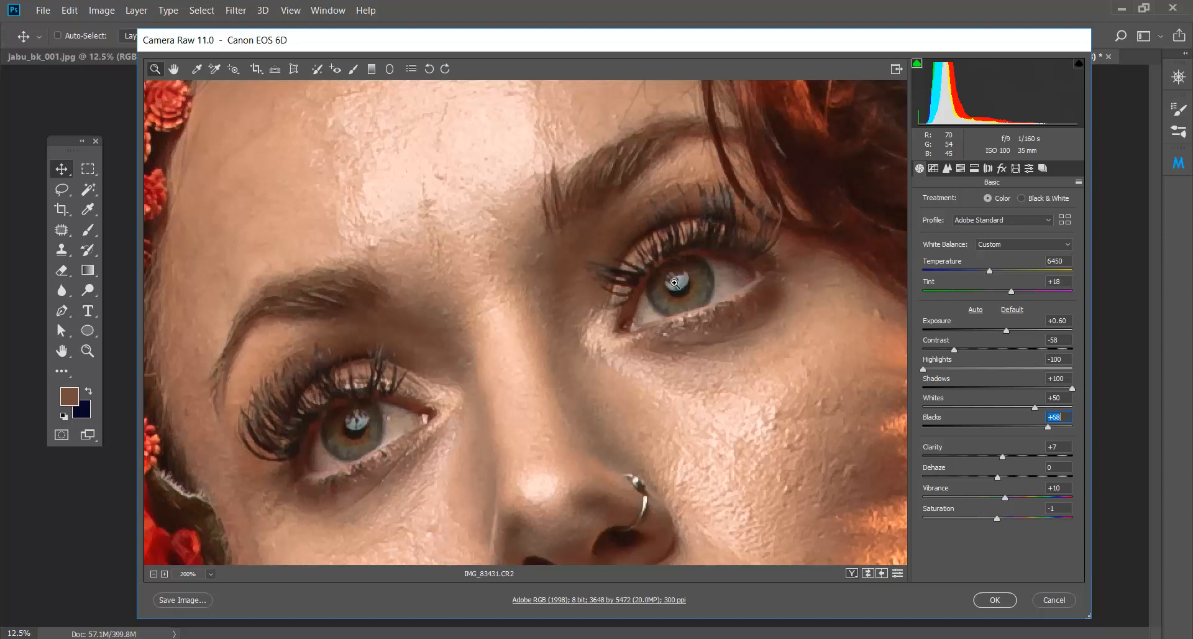
Step: Intensify the portrait's colors with Saturation +55 and Vibrance +46
{"action": "left_click_drag", "start_coordinate": [591, 322], "coordinate": [607, 272]}
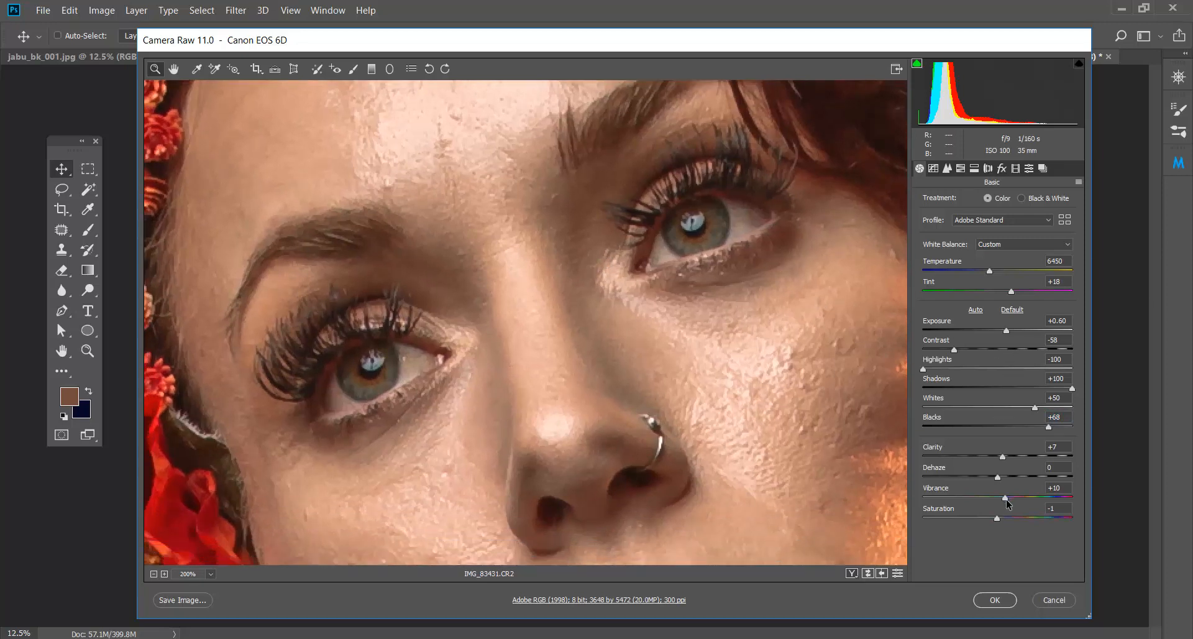
{"action": "left_click_drag", "start_coordinate": [998, 517], "coordinate": [1041, 513]}
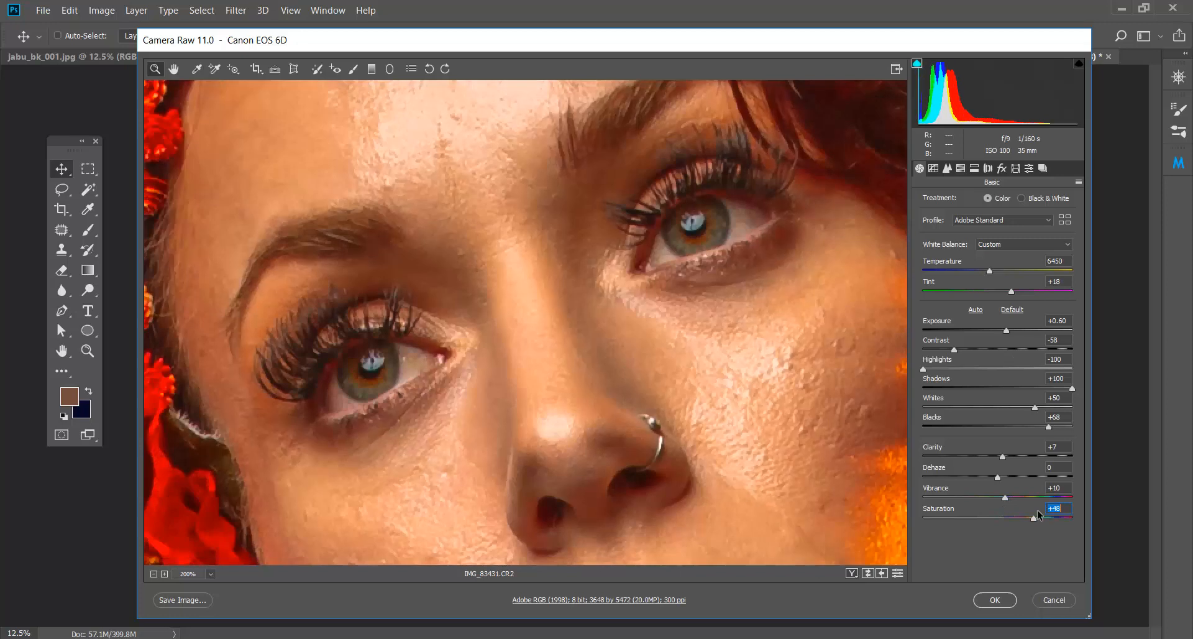
{"action": "left_click_drag", "start_coordinate": [1005, 497], "coordinate": [1039, 496]}
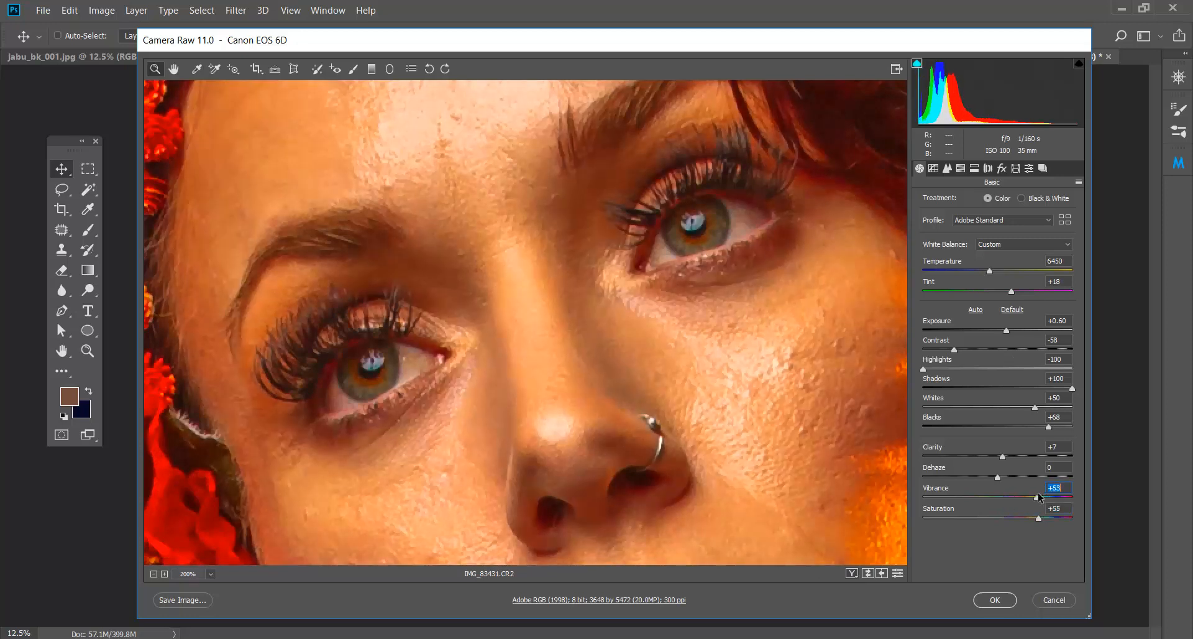
Step: Set the sharpening Detail to 12 and Luminance noise reduction to 0, and apply the raw adjustments
{"action": "left_click", "coordinate": [947, 168]}
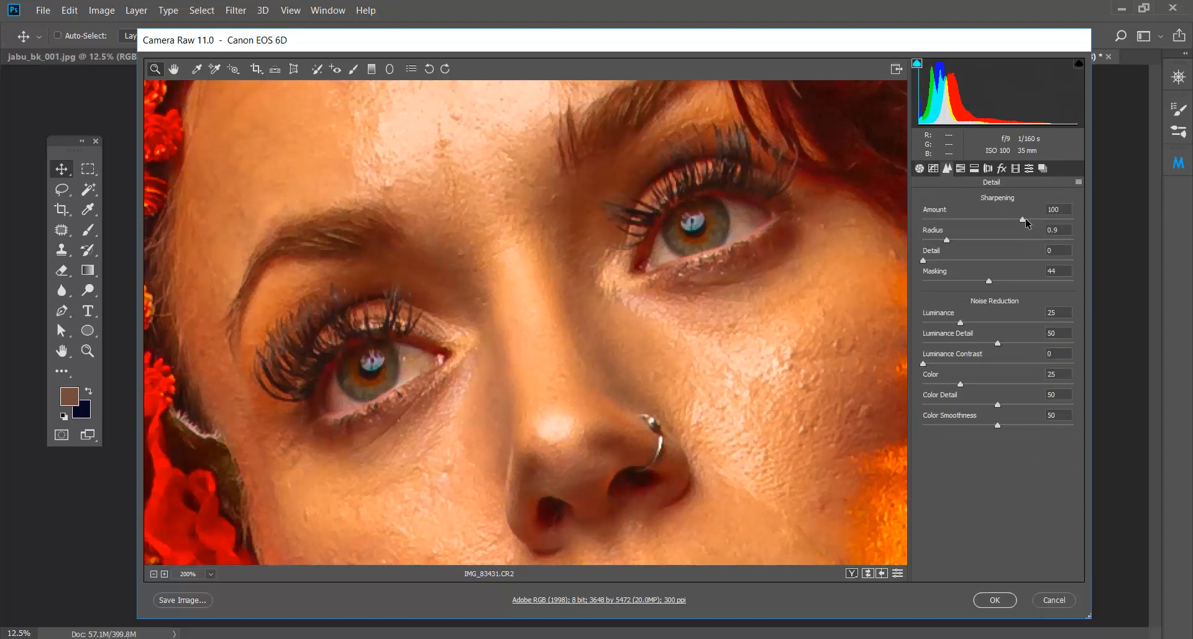
{"action": "mouse_move", "coordinate": [923, 261]}
{"action": "left_mouse_down"}
{"action": "mouse_move", "coordinate": [1002, 260]}
{"action": "mouse_move", "coordinate": [941, 251]}
{"action": "left_mouse_up"}
{"action": "left_click_drag", "start_coordinate": [961, 324], "coordinate": [875, 314]}
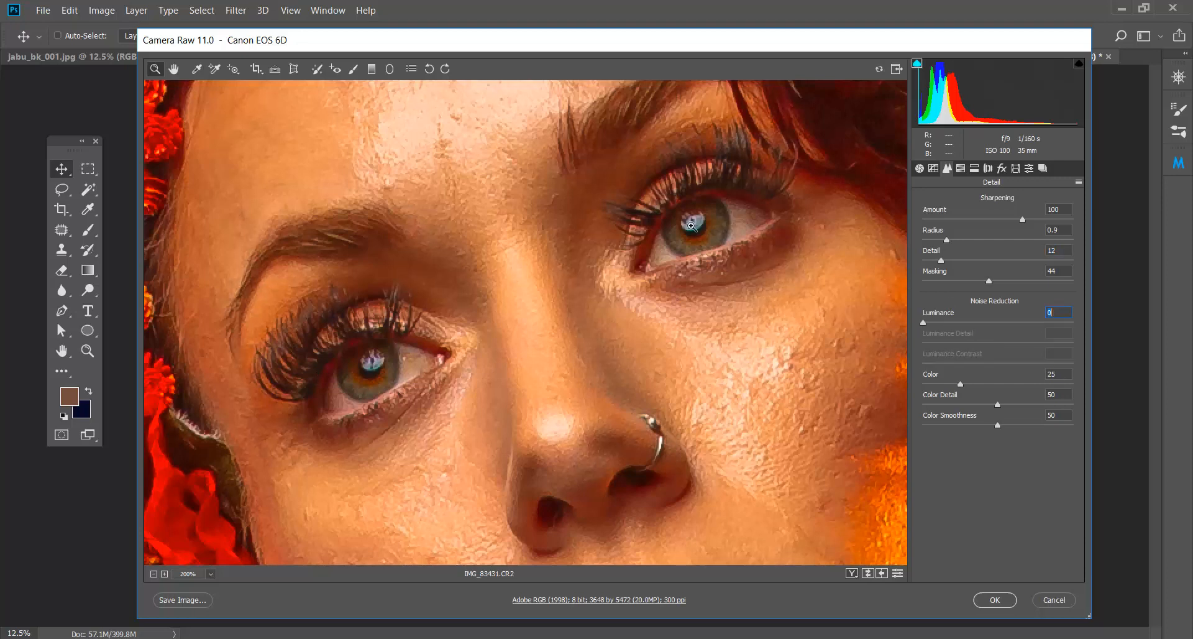
{"action": "left_click", "coordinate": [994, 600]}
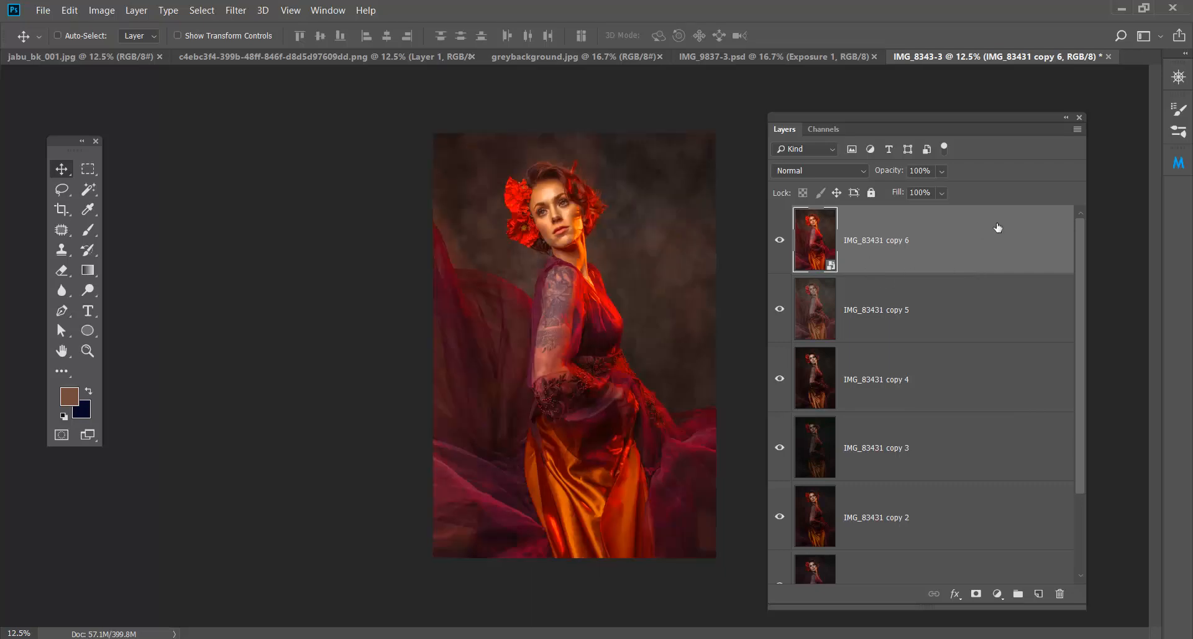
Step: Duplicate the saturated IMG_83431 copy 6 smart object and rasterize the lower of the two copies
{"action": "right_click", "coordinate": [939, 242]}
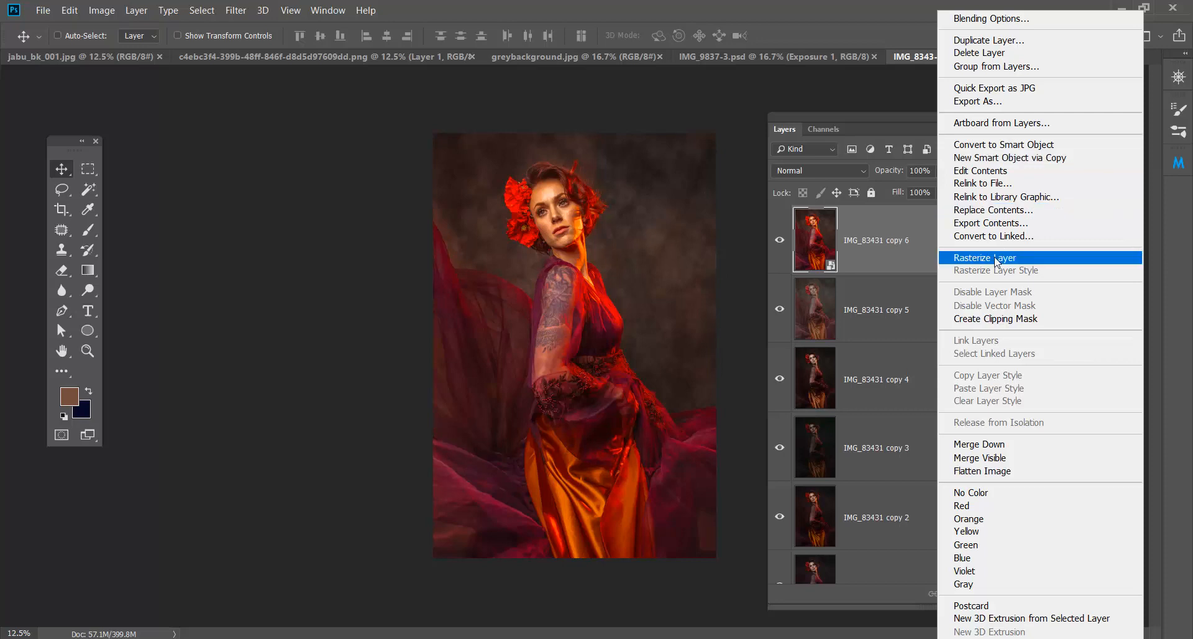
{"action": "left_click", "coordinate": [897, 255]}
{"action": "left_click_drag", "start_coordinate": [948, 253], "coordinate": [1048, 603]}
{"action": "left_click", "coordinate": [945, 336]}
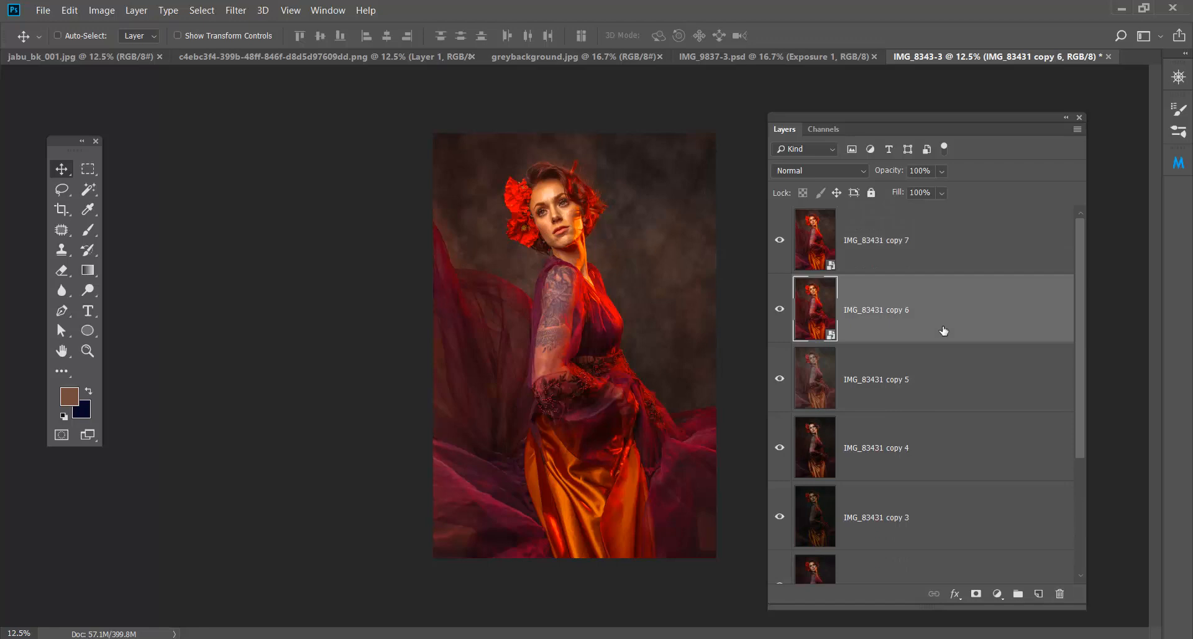
{"action": "right_click", "coordinate": [940, 330]}
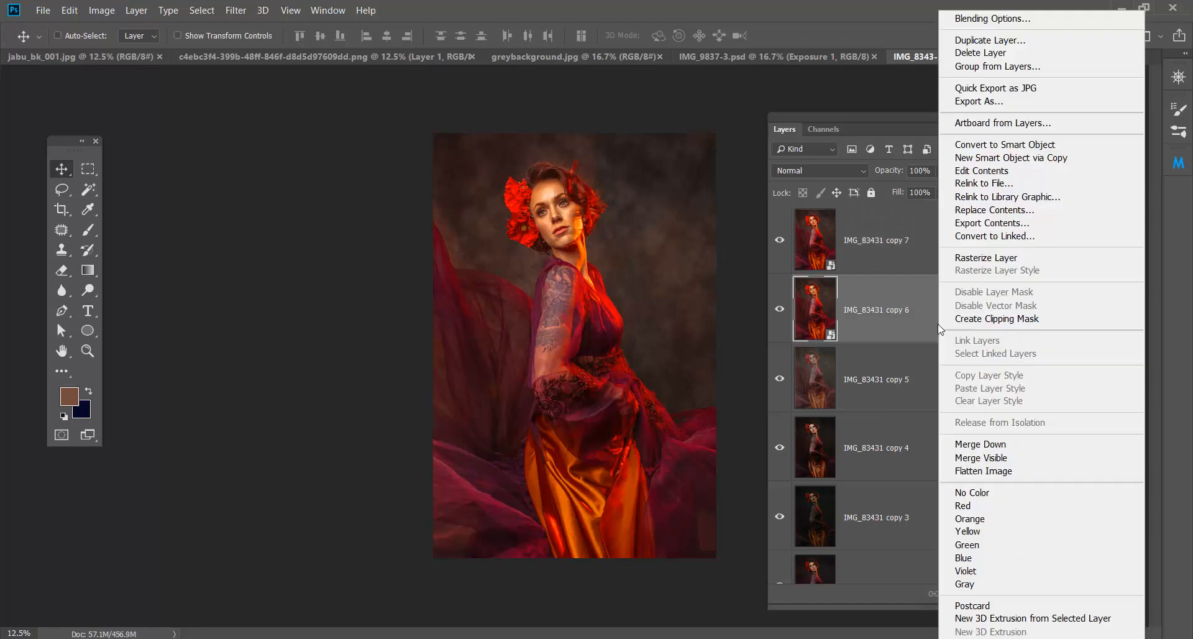
{"action": "left_click", "coordinate": [990, 266]}
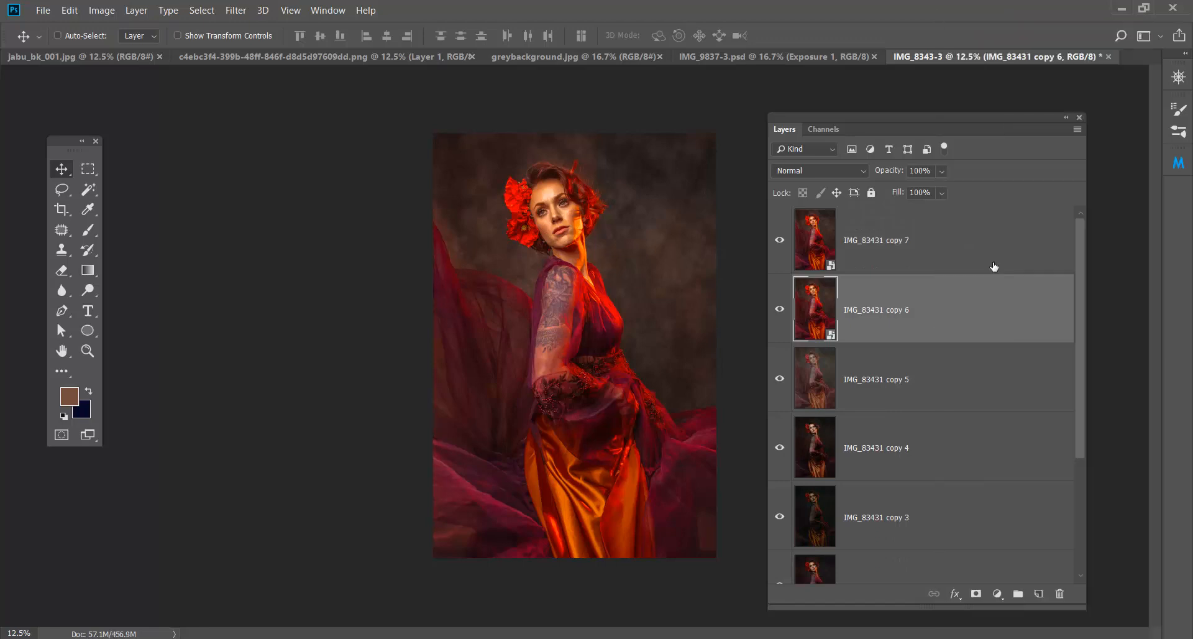
Step: Open the raw settings of the IMG_83431 copy 7 smart object and switch the treatment to Black & White
{"action": "left_click", "coordinate": [823, 249]}
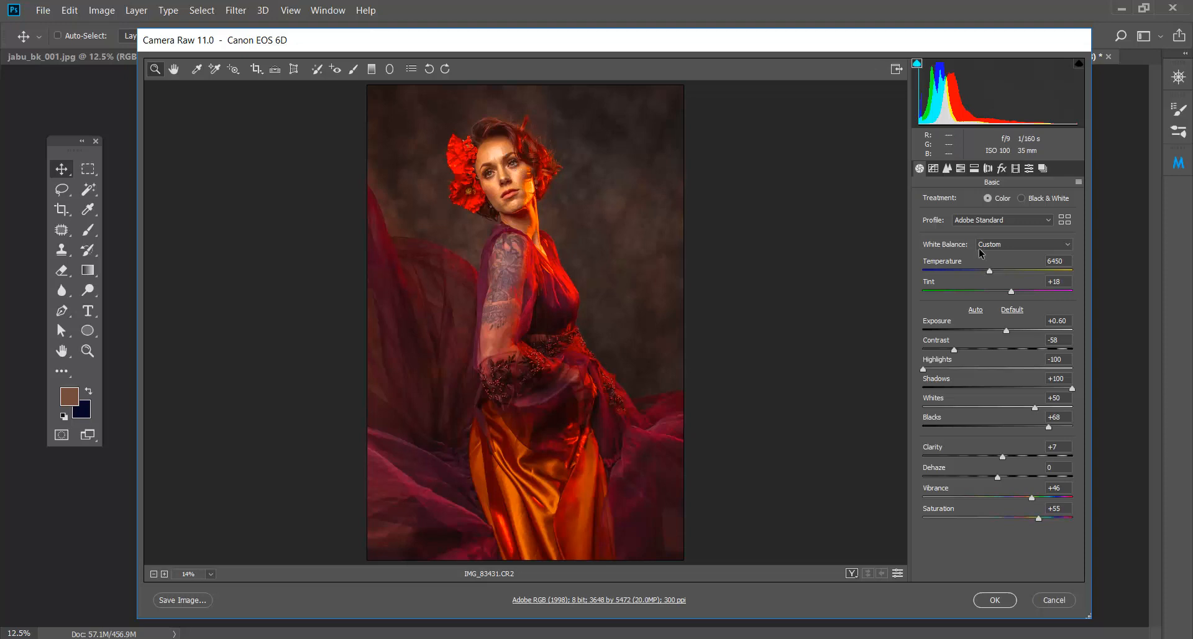
{"action": "left_click", "coordinate": [1022, 198]}
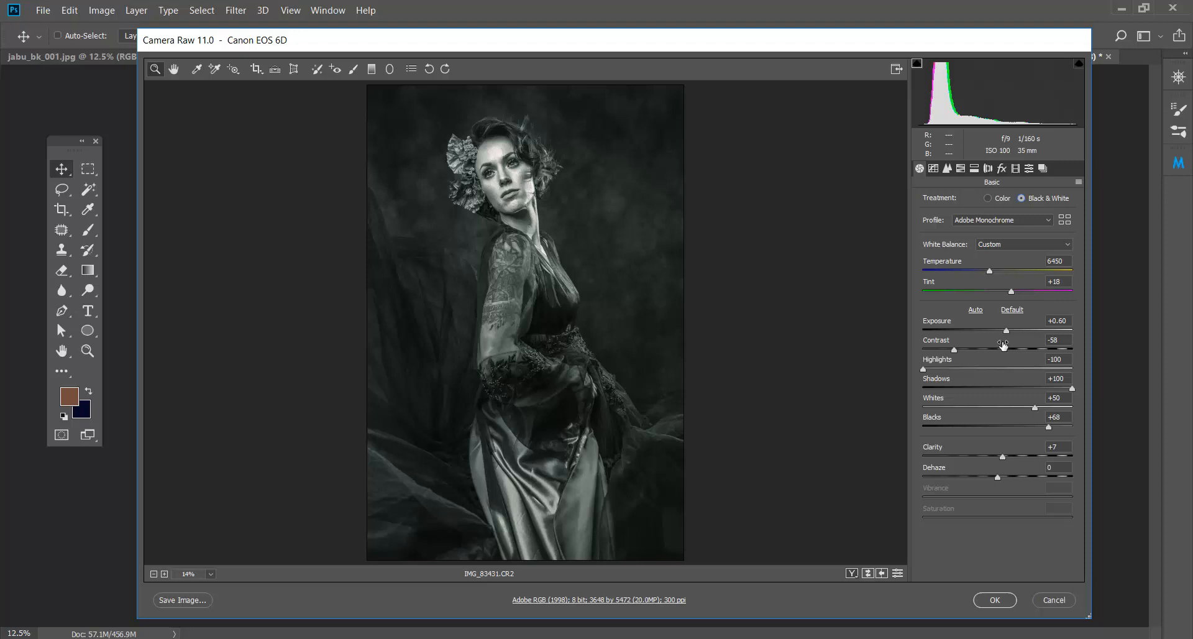
{"action": "left_click", "coordinate": [479, 187]}
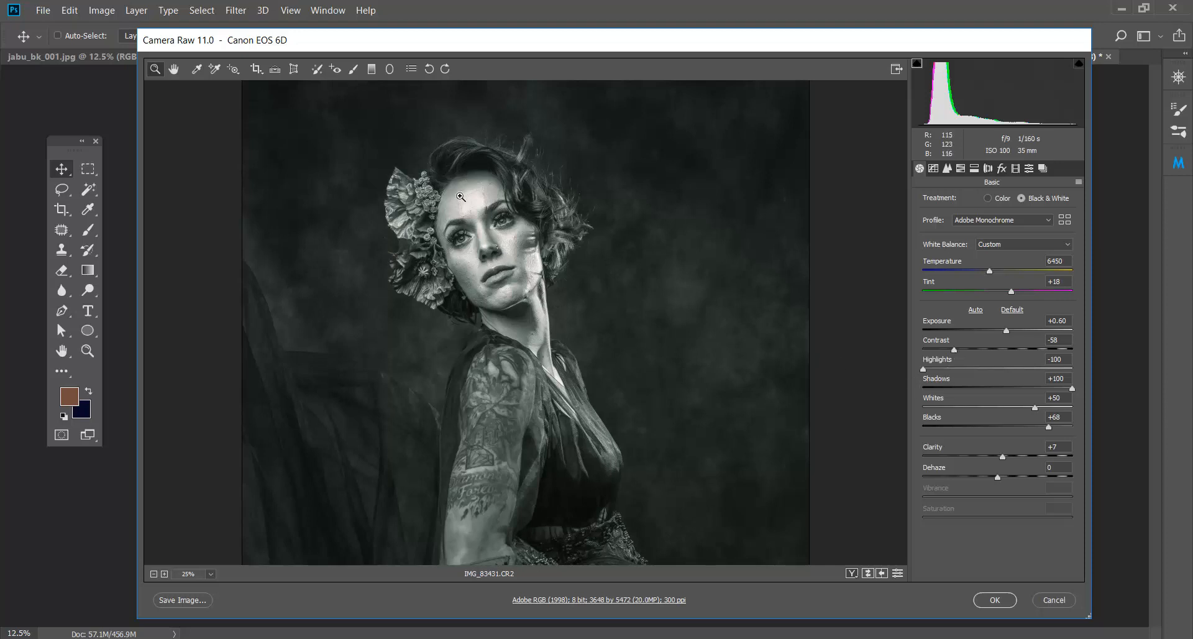
Step: Darken the monochrome version with Exposure -0.90, Contrast +47, Highlights -100, Shadows -23 and Whites +57
{"action": "left_click_drag", "start_coordinate": [1007, 331], "coordinate": [985, 328]}
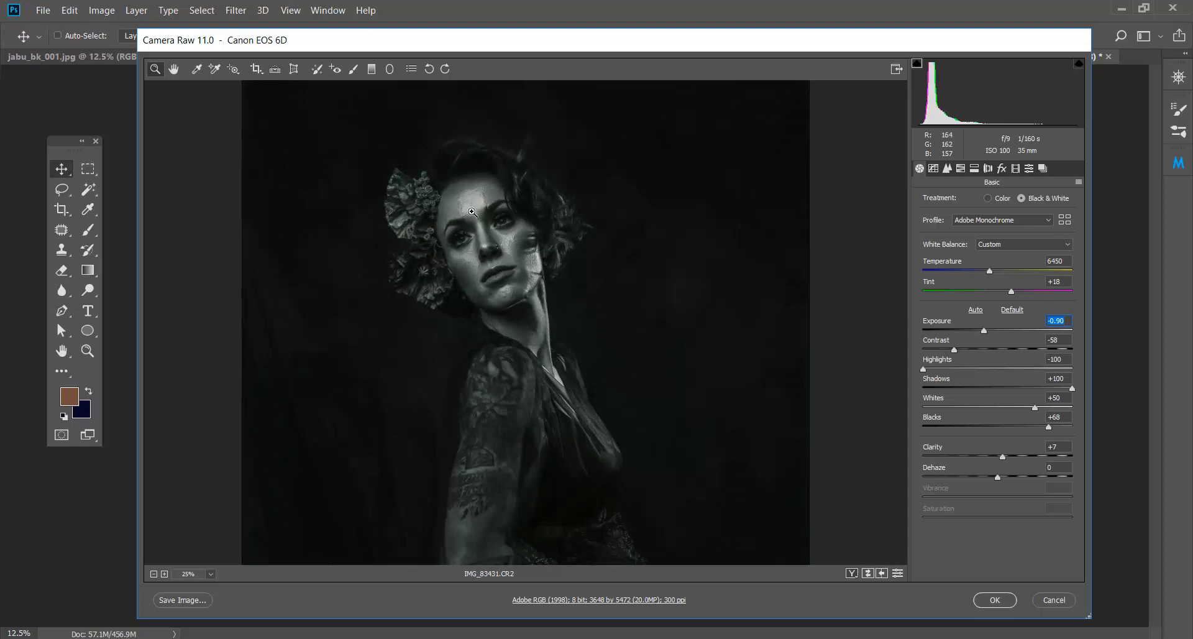
{"action": "left_click", "coordinate": [923, 369]}
{"action": "left_click_drag", "start_coordinate": [923, 368], "coordinate": [880, 355]}
{"action": "left_click_drag", "start_coordinate": [953, 350], "coordinate": [1031, 339]}
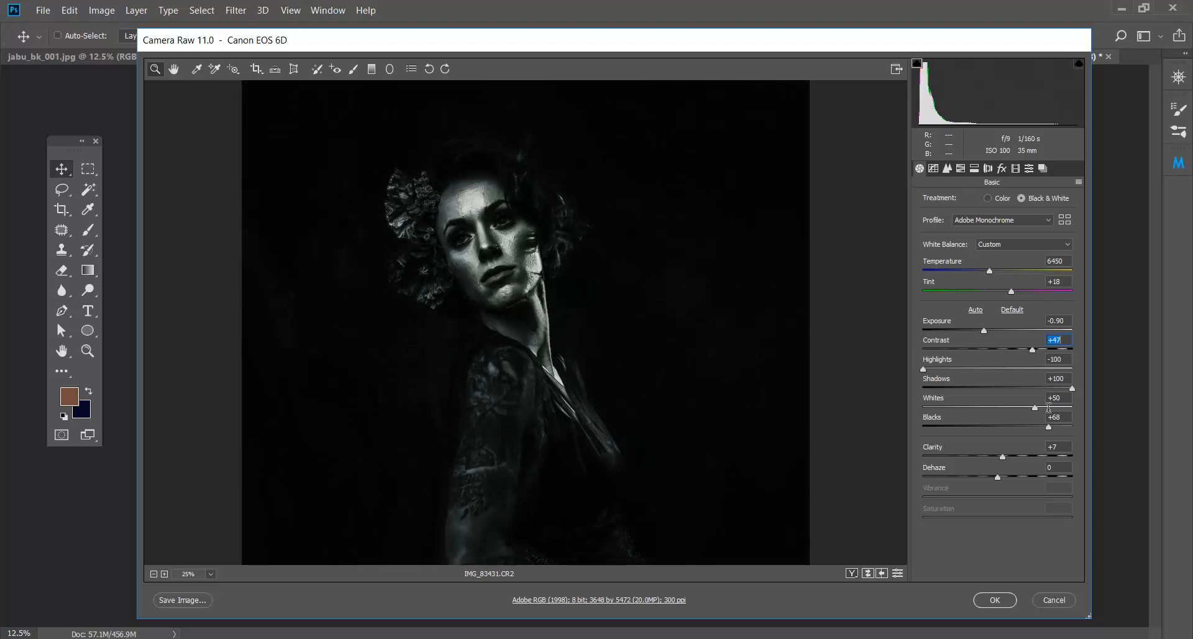
{"action": "mouse_move", "coordinate": [1046, 386]}
{"action": "left_mouse_down"}
{"action": "mouse_move", "coordinate": [972, 388]}
{"action": "mouse_move", "coordinate": [1019, 404]}
{"action": "mouse_move", "coordinate": [993, 403]}
{"action": "mouse_move", "coordinate": [1042, 400]}
{"action": "left_mouse_up"}
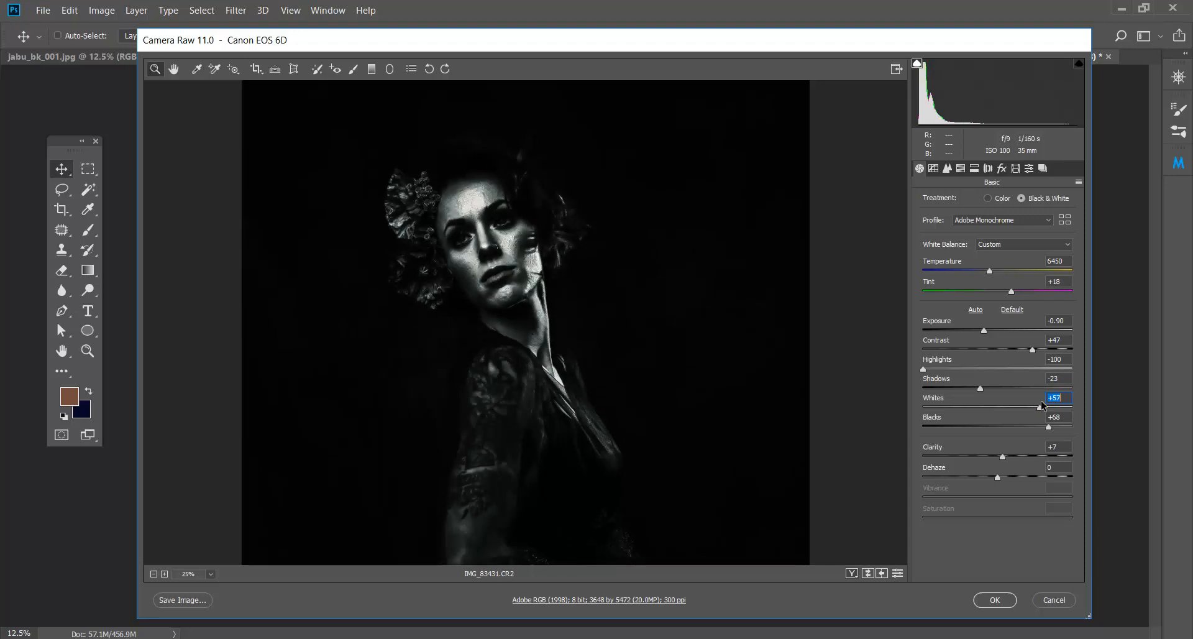
Step: Check the face up close and fine-tune the monochrome tones to Whites +53 and Blacks +73
{"action": "left_click", "coordinate": [495, 215]}
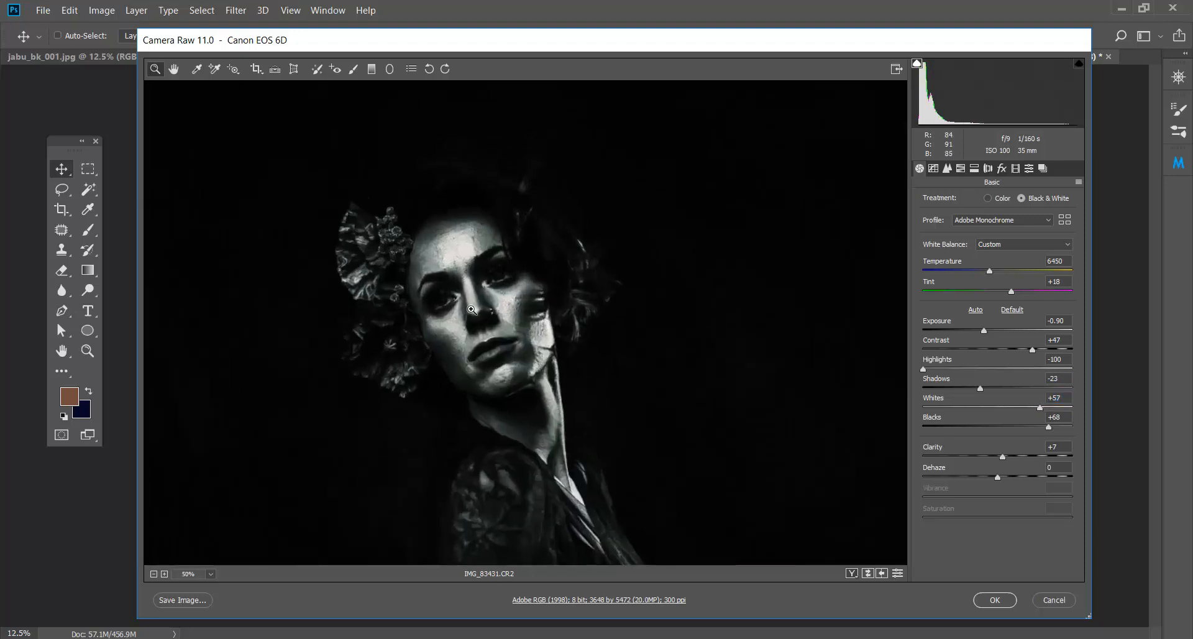
{"action": "left_click", "coordinate": [473, 302]}
{"action": "left_click", "coordinate": [472, 303]}
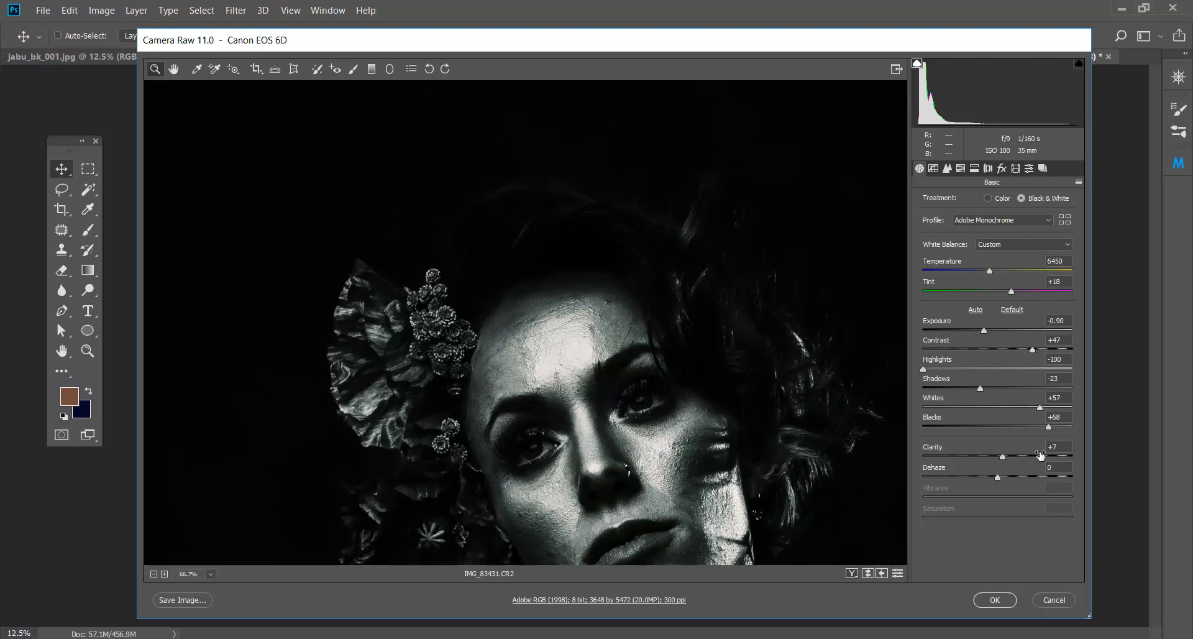
{"action": "mouse_move", "coordinate": [1042, 408]}
{"action": "left_mouse_down"}
{"action": "mouse_move", "coordinate": [1031, 408]}
{"action": "mouse_move", "coordinate": [1030, 428]}
{"action": "mouse_move", "coordinate": [1053, 425]}
{"action": "left_mouse_up"}
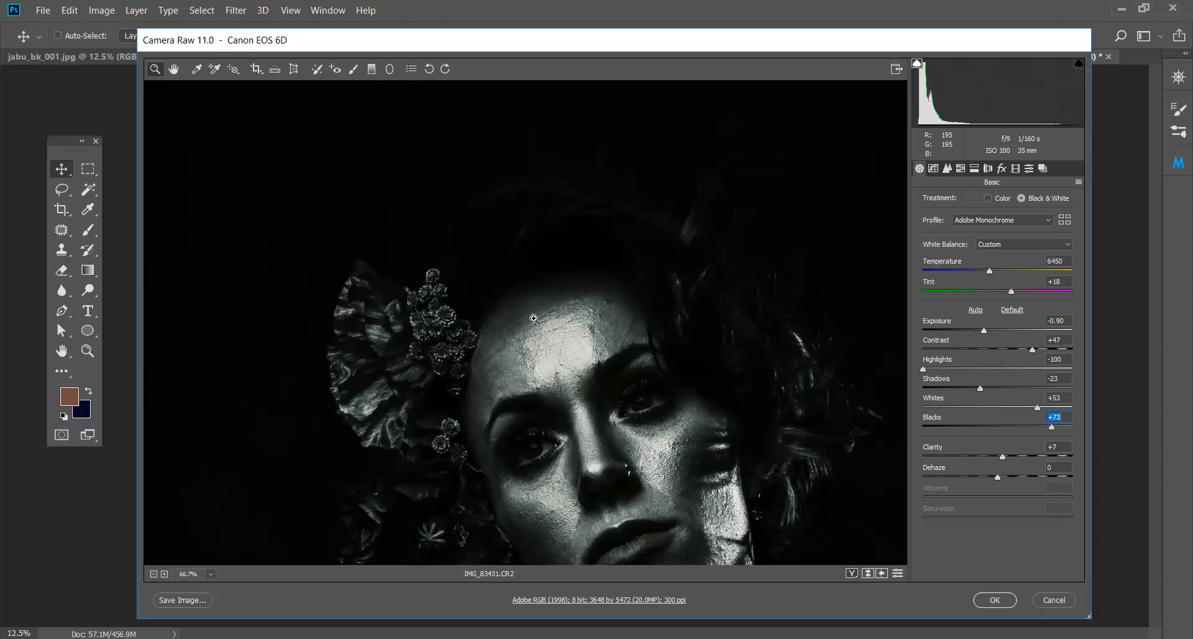
Step: Soften the monochrome version by setting Clarity to -1
{"action": "scroll", "coordinate": [585, 369], "scroll_direction": "down", "scroll_amount": 5}
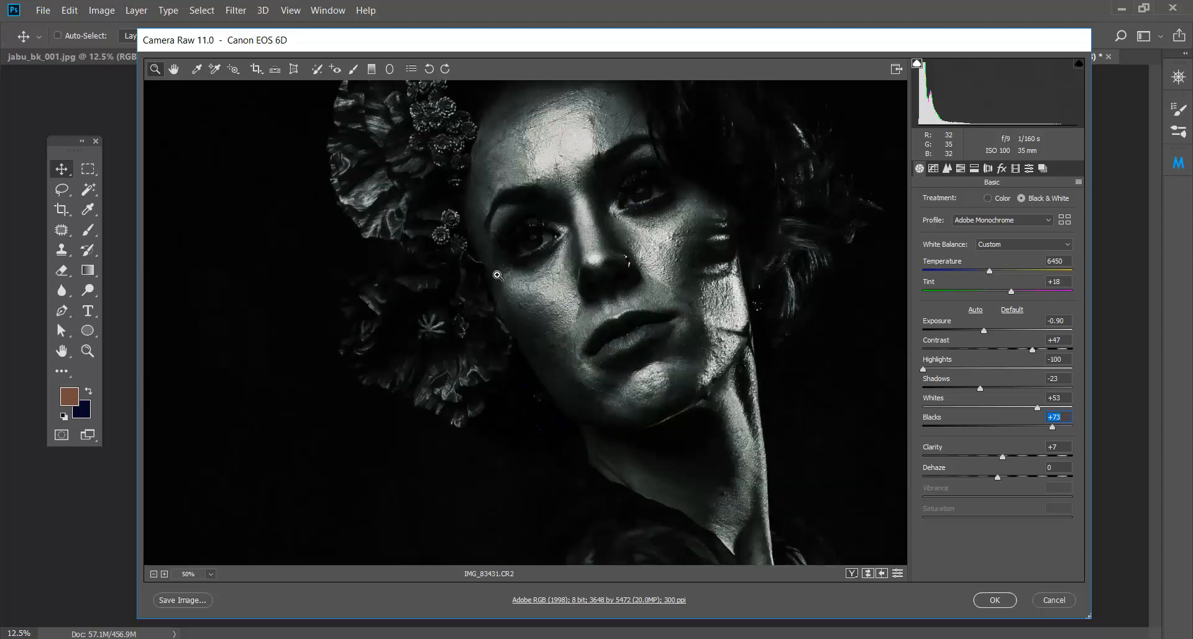
{"action": "scroll", "coordinate": [498, 274], "scroll_direction": "up", "scroll_amount": 2}
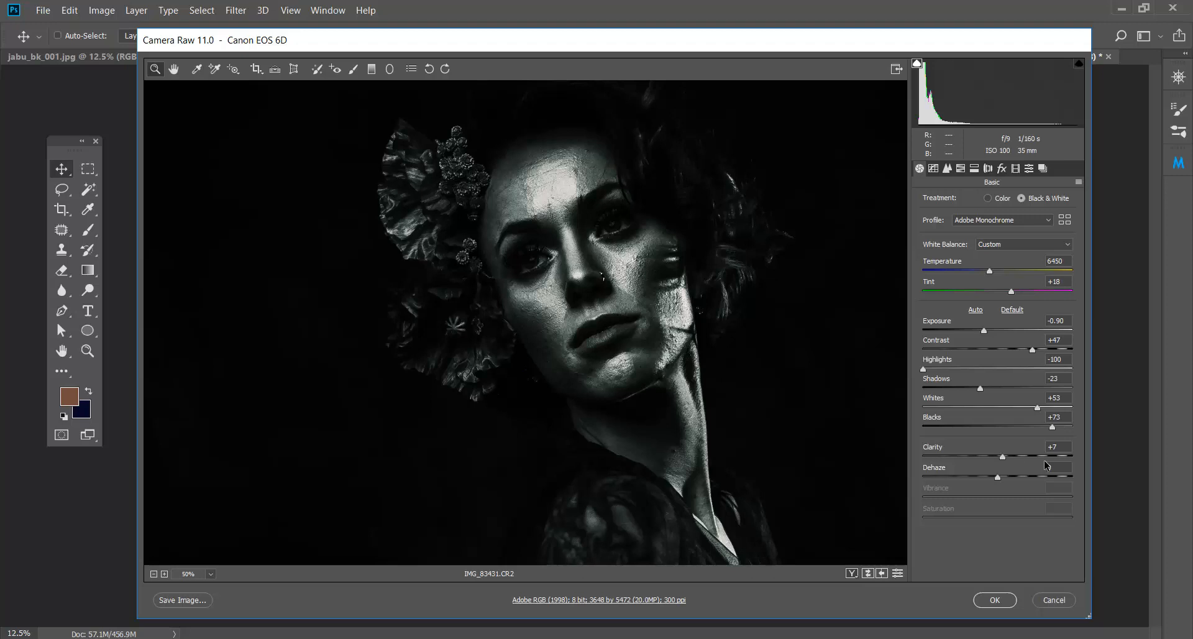
{"action": "mouse_move", "coordinate": [1003, 456]}
{"action": "left_mouse_down"}
{"action": "mouse_move", "coordinate": [1028, 453]}
{"action": "mouse_move", "coordinate": [999, 448]}
{"action": "left_mouse_up"}
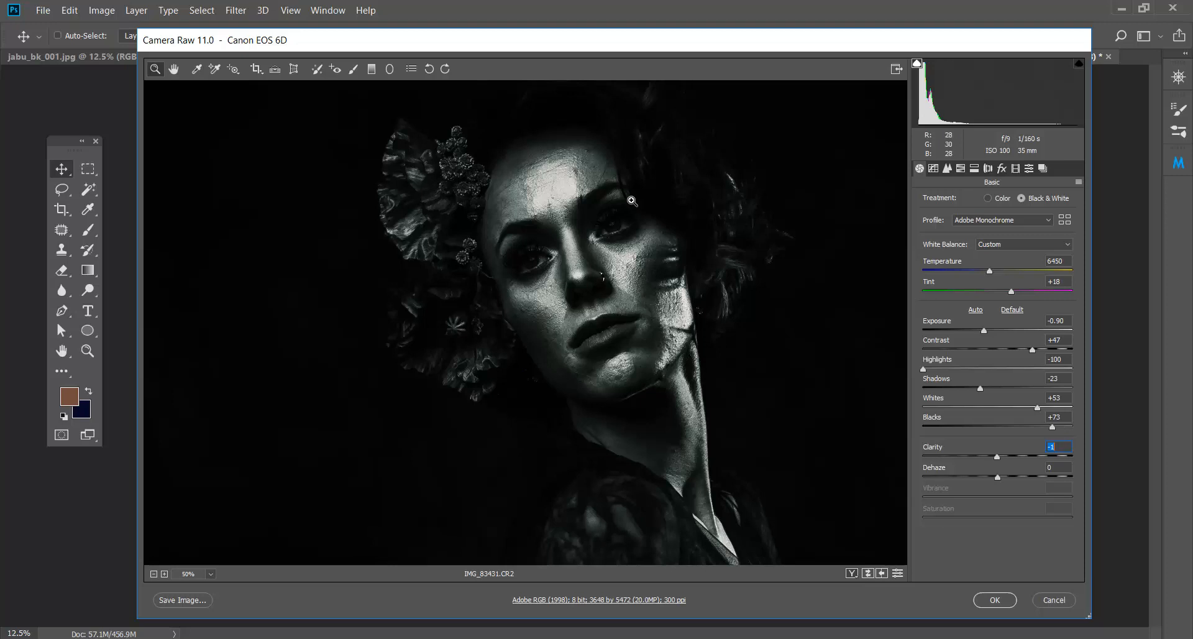
{"action": "left_click_drag", "start_coordinate": [634, 344], "coordinate": [593, 336]}
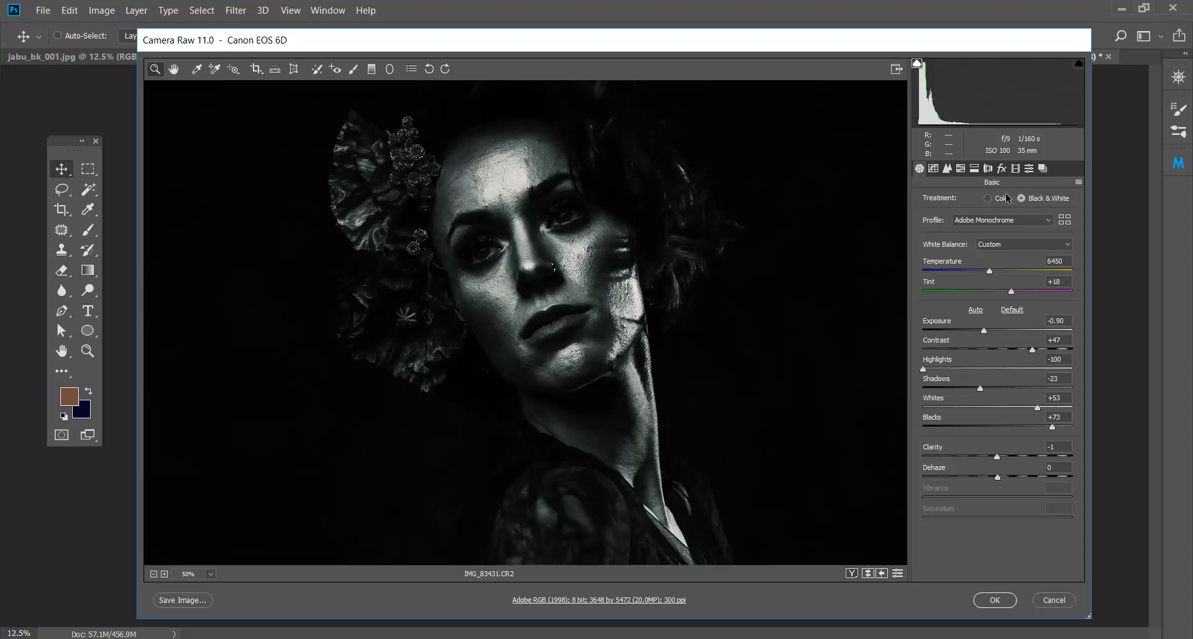
Step: Set the Black & White Mix to Reds -23, Oranges -8, Yellows +23 and Greens +1, and apply the raw settings
{"action": "left_click", "coordinate": [974, 168]}
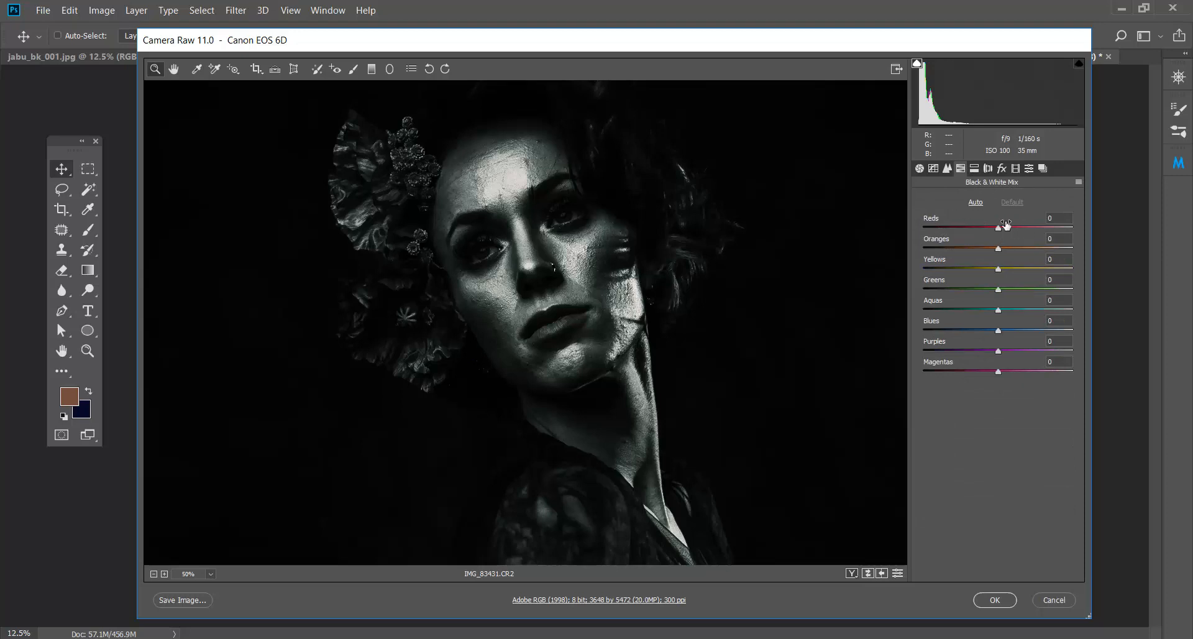
{"action": "mouse_move", "coordinate": [999, 231]}
{"action": "left_mouse_down"}
{"action": "mouse_move", "coordinate": [918, 221]}
{"action": "mouse_move", "coordinate": [1076, 214]}
{"action": "mouse_move", "coordinate": [982, 218]}
{"action": "mouse_move", "coordinate": [1009, 248]}
{"action": "mouse_move", "coordinate": [1037, 244]}
{"action": "mouse_move", "coordinate": [975, 243]}
{"action": "mouse_move", "coordinate": [1004, 269]}
{"action": "mouse_move", "coordinate": [1041, 267]}
{"action": "mouse_move", "coordinate": [1056, 256]}
{"action": "mouse_move", "coordinate": [974, 255]}
{"action": "mouse_move", "coordinate": [1050, 250]}
{"action": "mouse_move", "coordinate": [992, 249]}
{"action": "left_mouse_up"}
{"action": "mouse_move", "coordinate": [999, 289]}
{"action": "left_mouse_down"}
{"action": "mouse_move", "coordinate": [1042, 285]}
{"action": "mouse_move", "coordinate": [1002, 289]}
{"action": "left_mouse_up"}
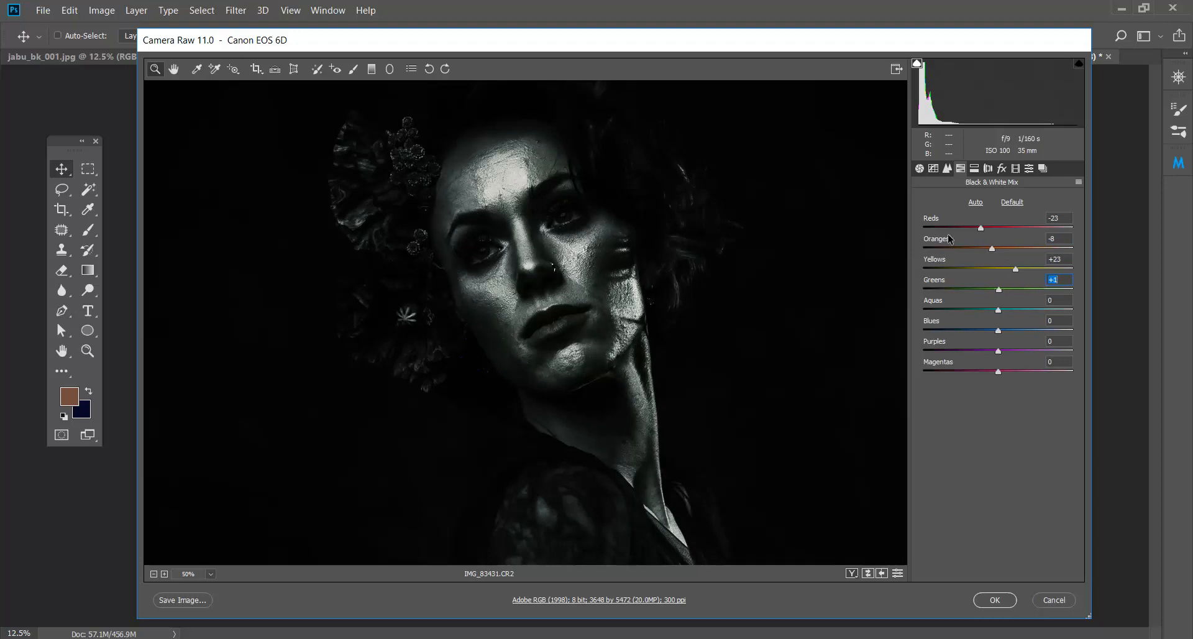
{"action": "left_click", "coordinate": [920, 168]}
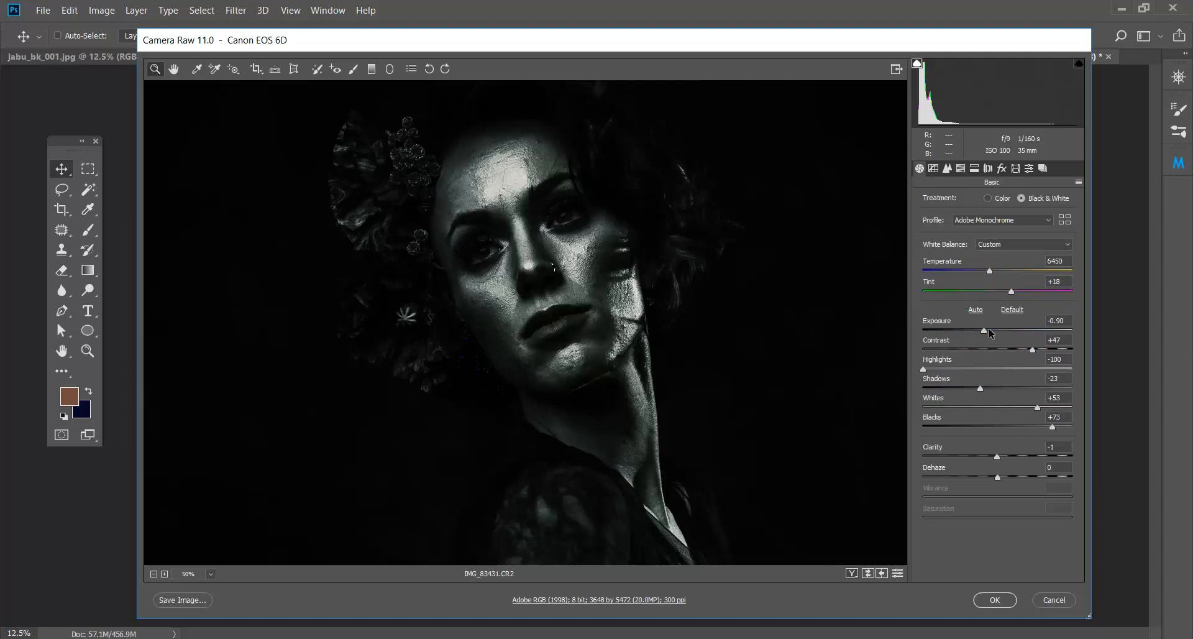
{"action": "left_click_drag", "start_coordinate": [985, 330], "coordinate": [985, 329]}
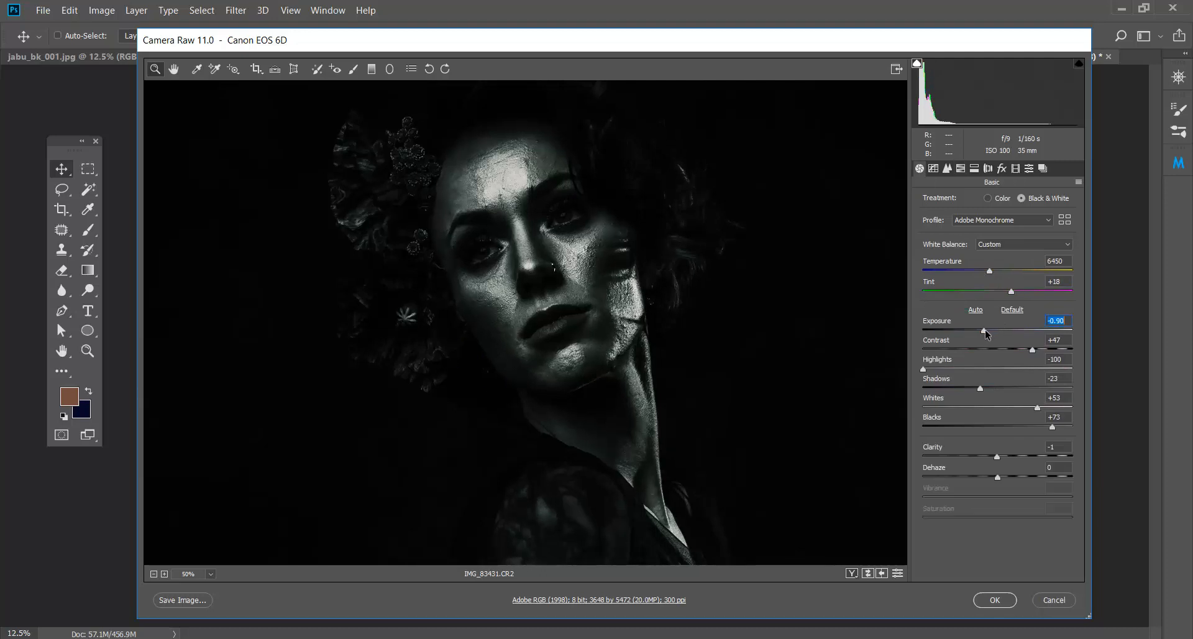
{"action": "left_click", "coordinate": [991, 596]}
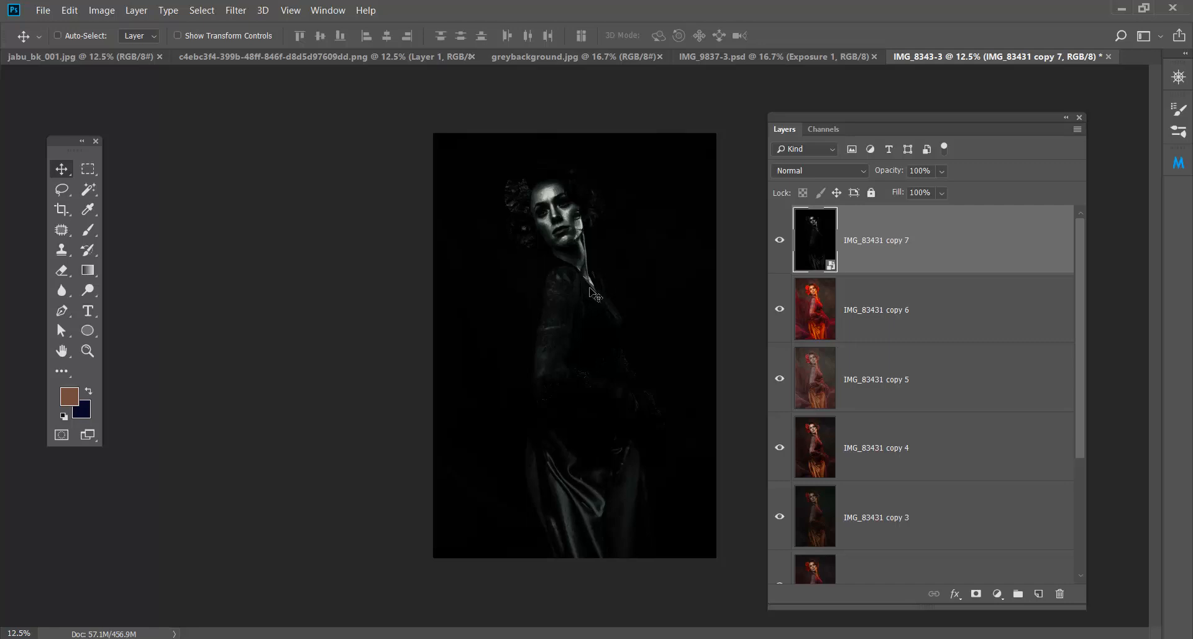
Step: Compare the image with and without the black-and-white IMG_83431 copy 7 layer and leave that layer hidden
{"action": "left_click", "coordinate": [781, 241]}
{"action": "left_click", "coordinate": [780, 241]}
{"action": "left_click", "coordinate": [779, 239]}
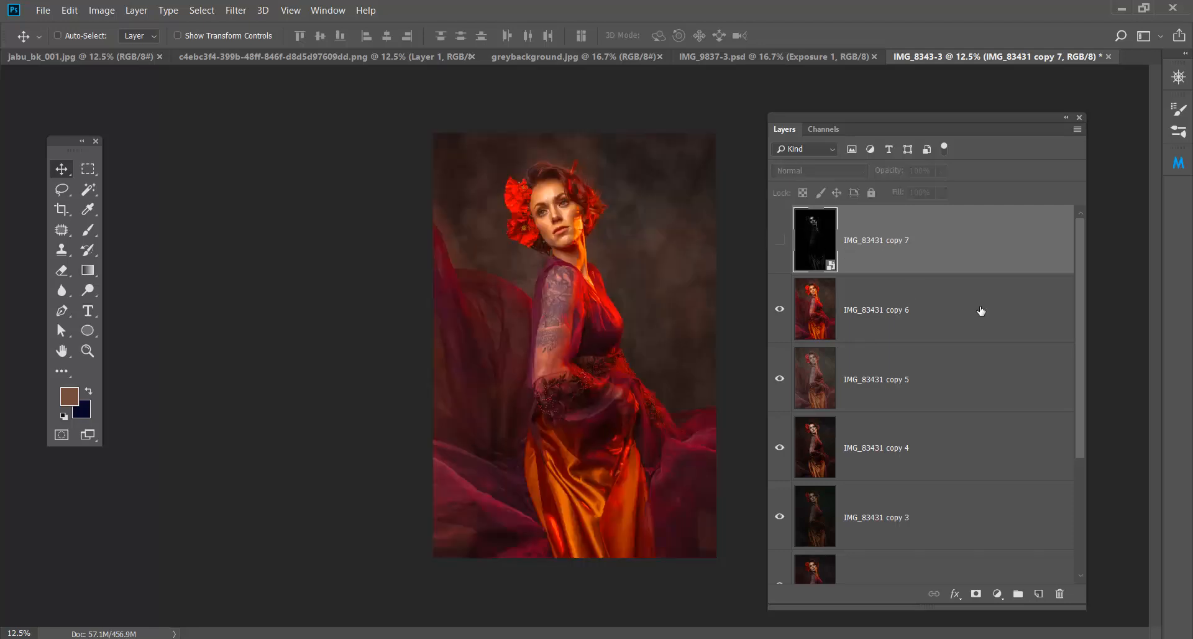
Step: Duplicate the black-and-white IMG_83431 copy 7 smart object and rasterize the lower of the two copies
{"action": "left_click", "coordinate": [893, 301]}
{"action": "left_click_drag", "start_coordinate": [920, 246], "coordinate": [1038, 593]}
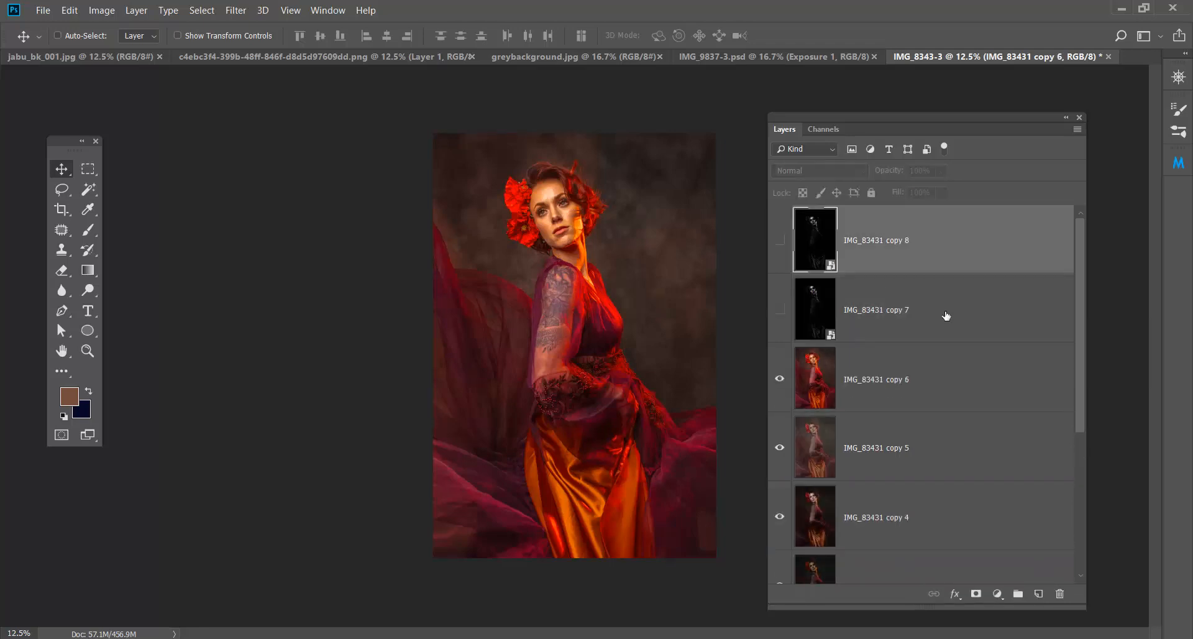
{"action": "right_click", "coordinate": [946, 313]}
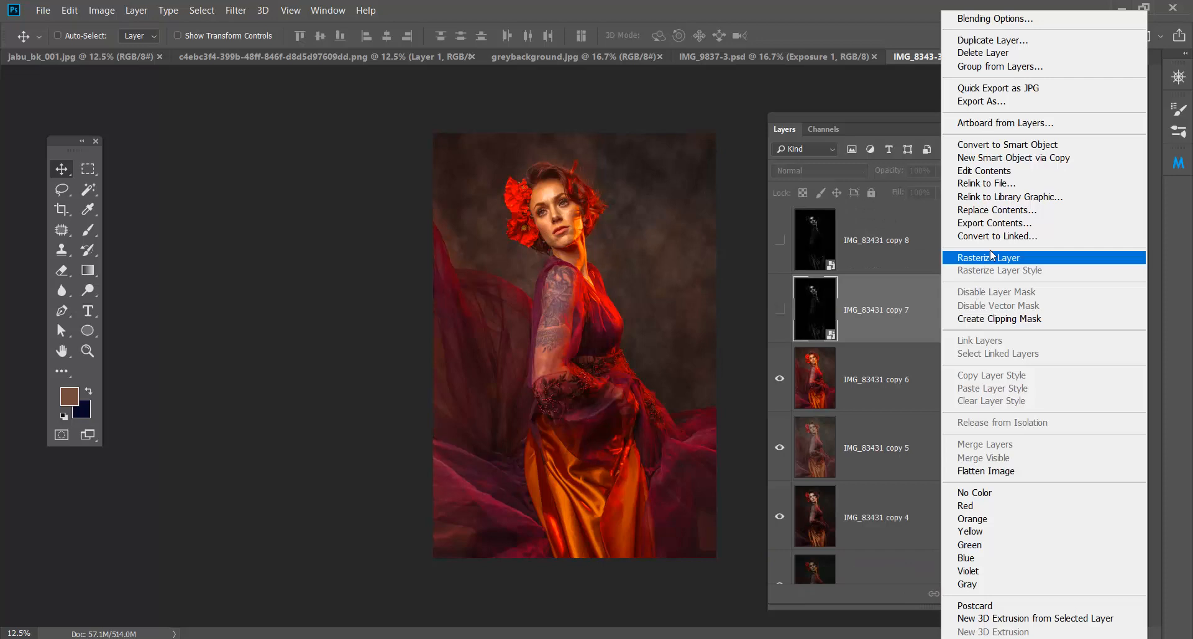
{"action": "left_click", "coordinate": [924, 313]}
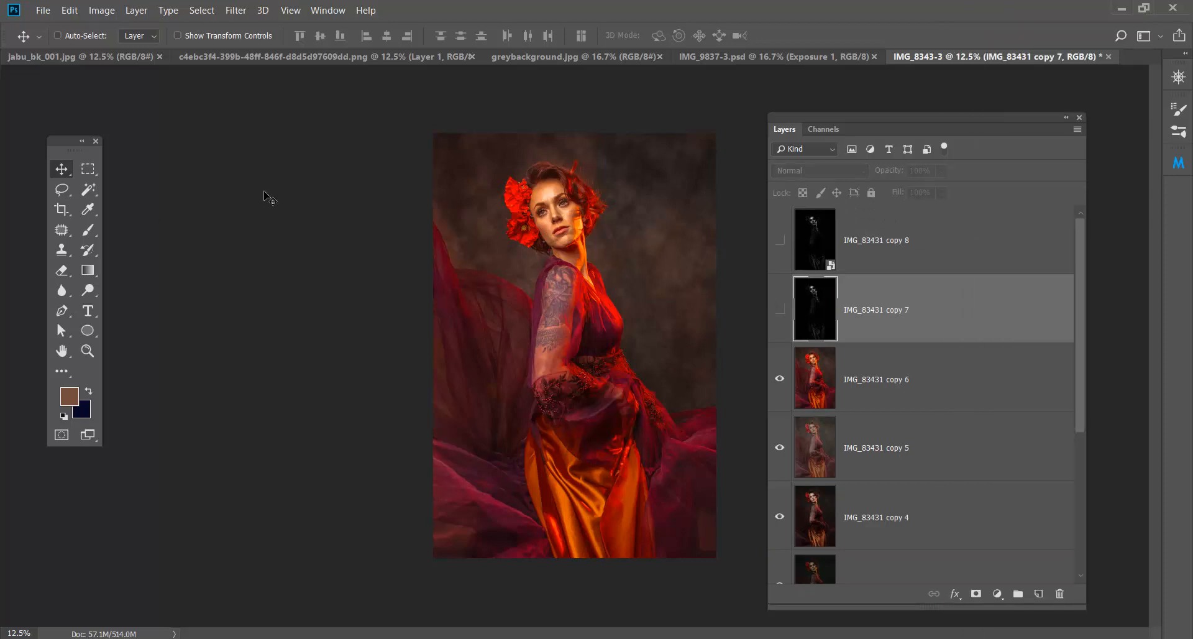
Step: Hide the saturated IMG_83431 copy 6 layer and the flat IMG_83431 copy 5 layer below it
{"action": "key", "text": "ctrl+plus"}
{"action": "left_click_drag", "start_coordinate": [510, 205], "coordinate": [482, 285]}
{"action": "left_click", "coordinate": [780, 380]}
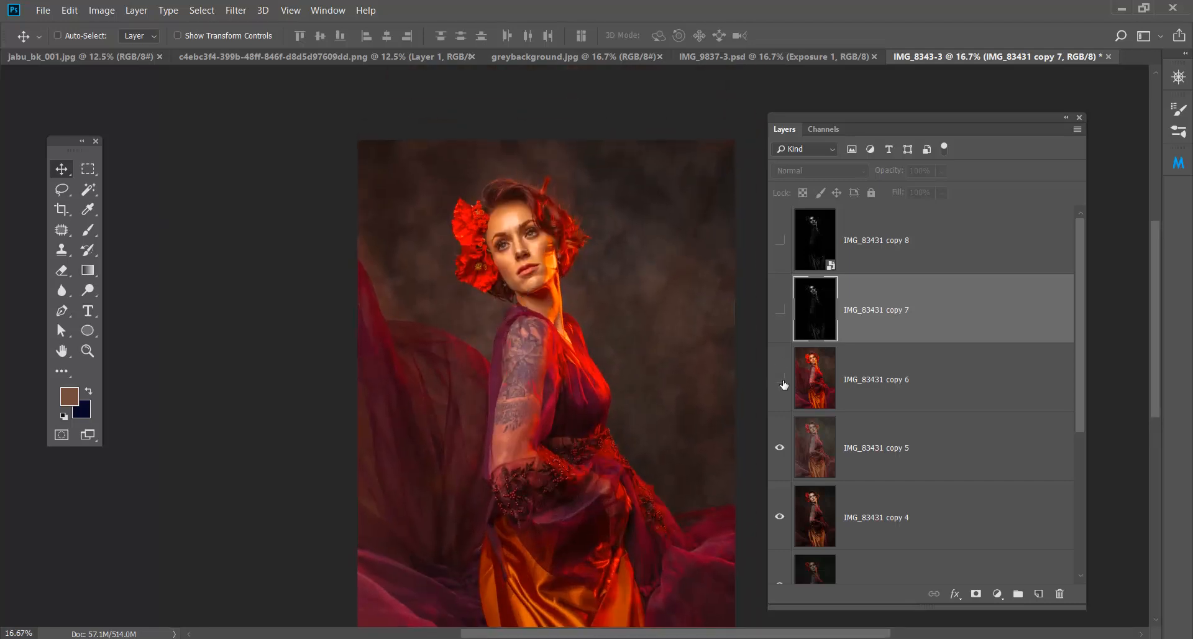
{"action": "left_click", "coordinate": [781, 380]}
{"action": "left_click", "coordinate": [911, 379]}
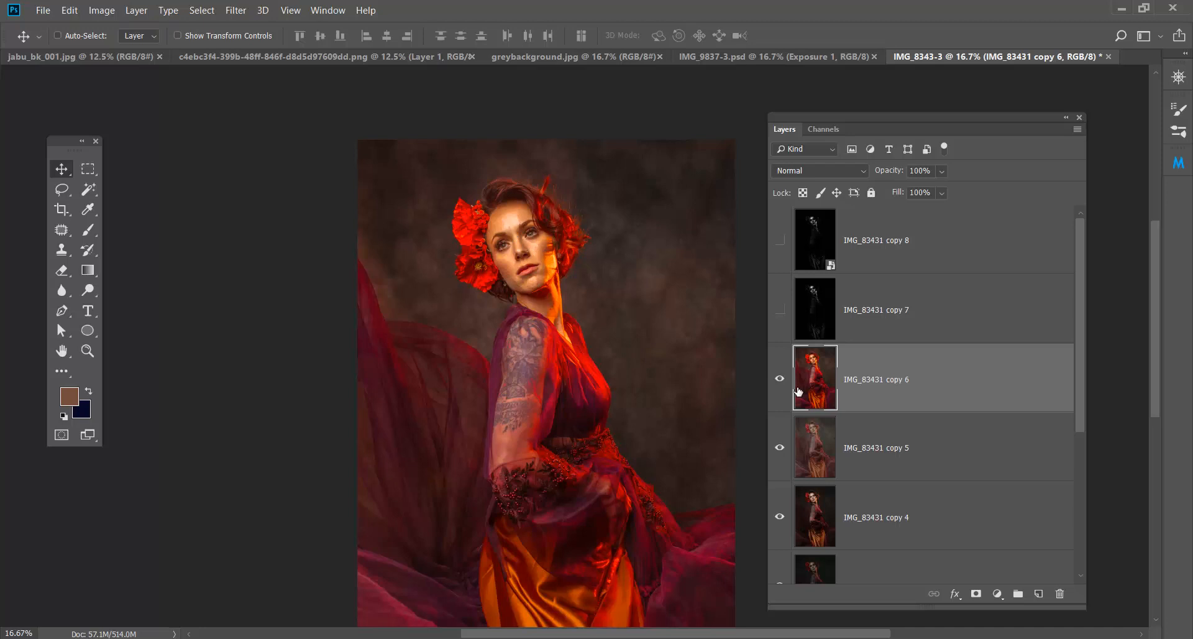
{"action": "left_click", "coordinate": [779, 378]}
{"action": "scroll", "coordinate": [965, 417], "scroll_direction": "down", "scroll_amount": 2}
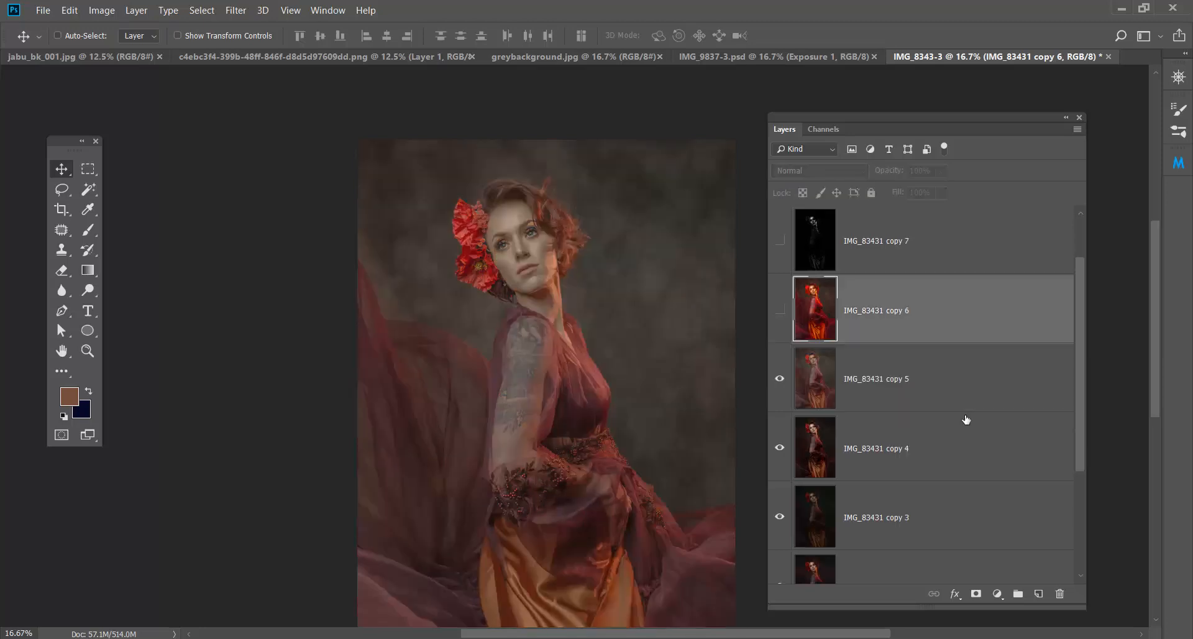
{"action": "left_click", "coordinate": [906, 331]}
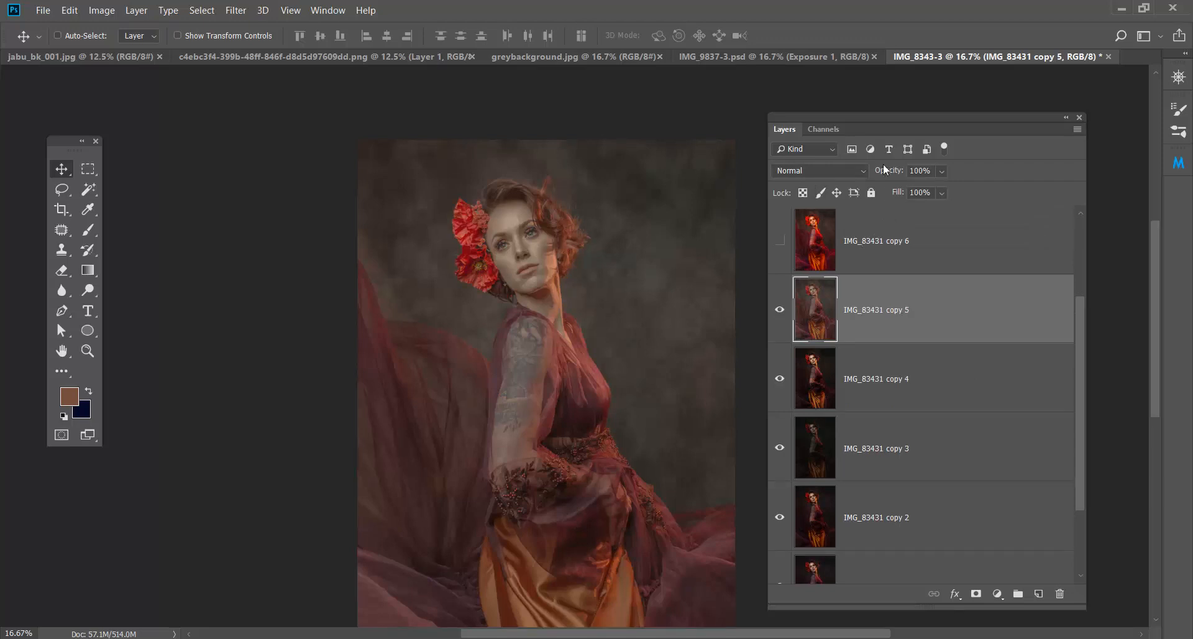
{"action": "left_click", "coordinate": [779, 309]}
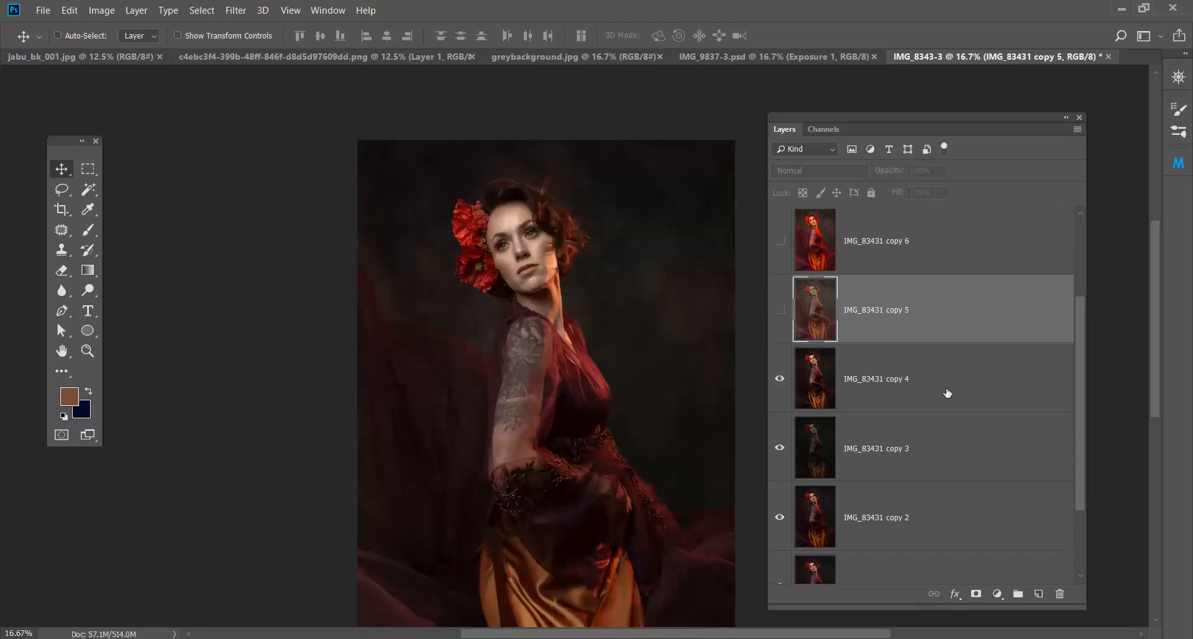
Step: Select the layers from IMG_83431 copy up to IMG_83431 copy 4 and set their opacity to 0%
{"action": "left_click", "coordinate": [954, 392]}
{"action": "scroll", "coordinate": [961, 393], "scroll_direction": "down", "scroll_amount": 2}
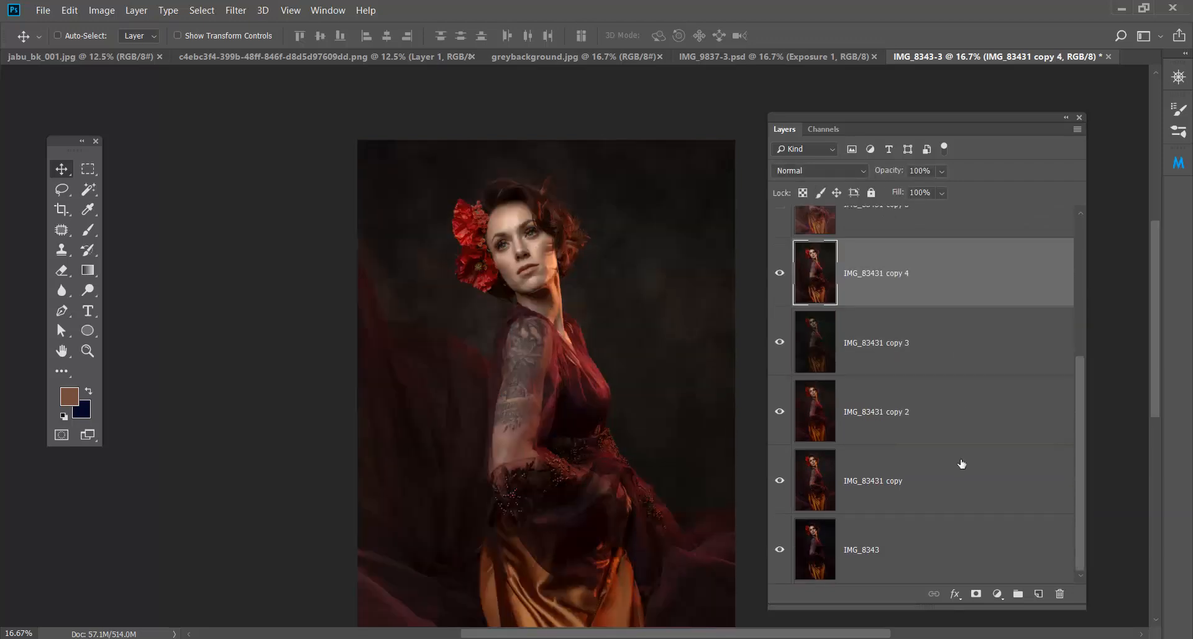
{"action": "left_click", "coordinate": [859, 482]}
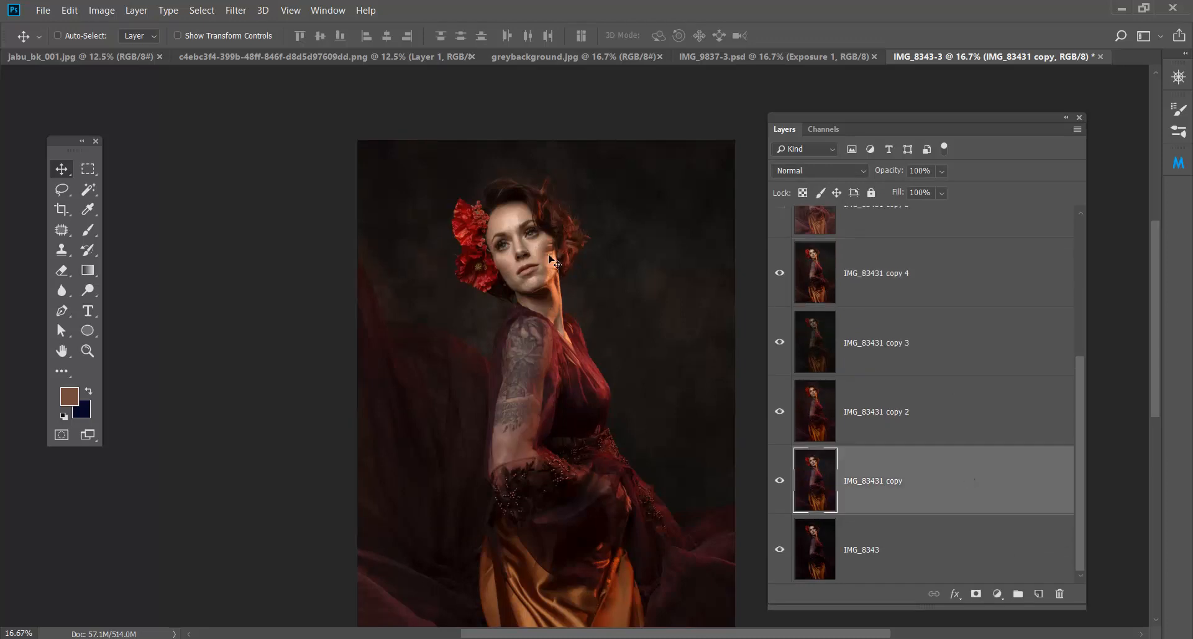
{"action": "scroll", "coordinate": [921, 456], "scroll_direction": "up", "scroll_amount": 4}
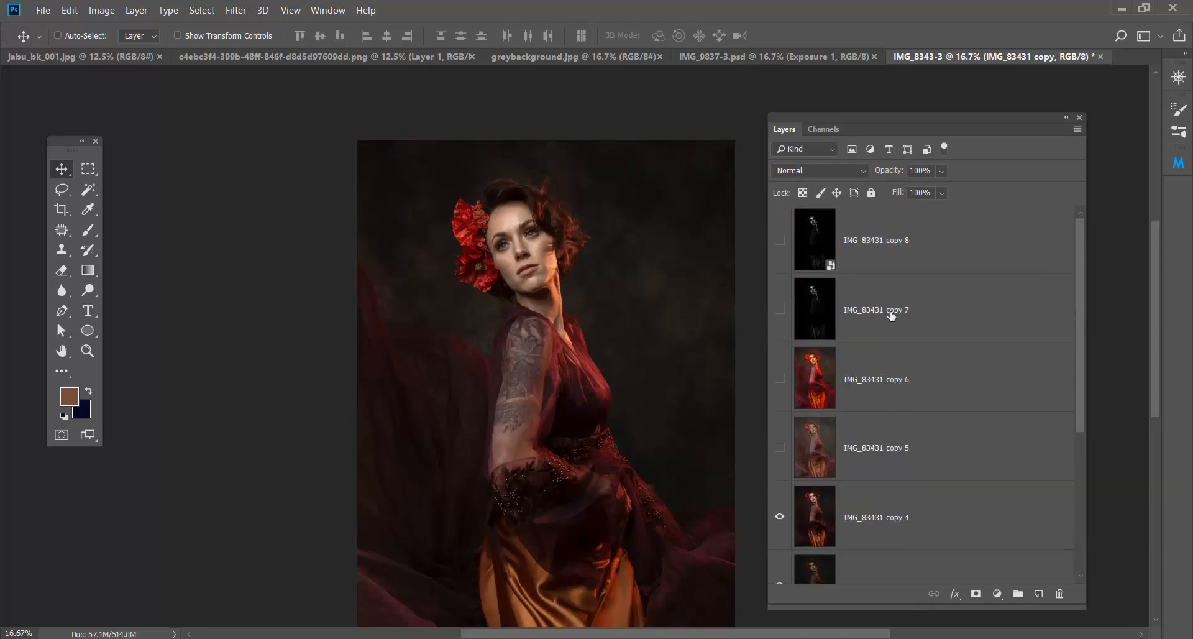
{"action": "scroll", "coordinate": [886, 323], "scroll_direction": "down", "scroll_amount": 2}
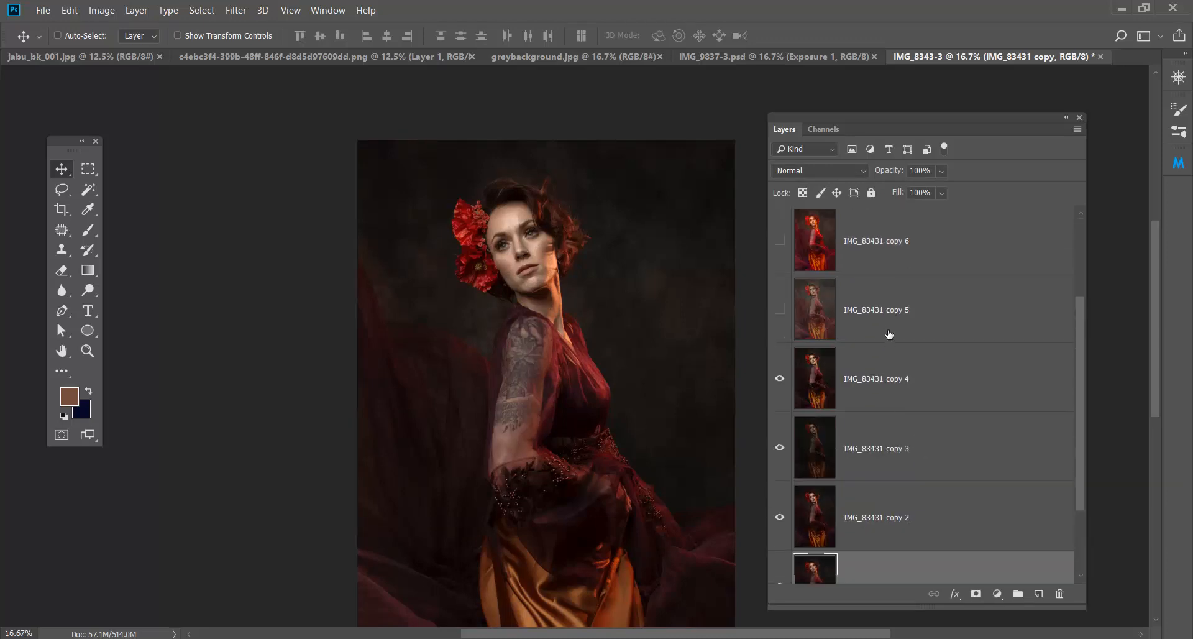
{"action": "left_click", "coordinate": [930, 394], "text": "shift"}
{"action": "left_click", "coordinate": [942, 171]}
{"action": "left_click_drag", "start_coordinate": [952, 186], "coordinate": [839, 181]}
{"action": "scroll", "coordinate": [918, 459], "scroll_direction": "down", "scroll_amount": 2}
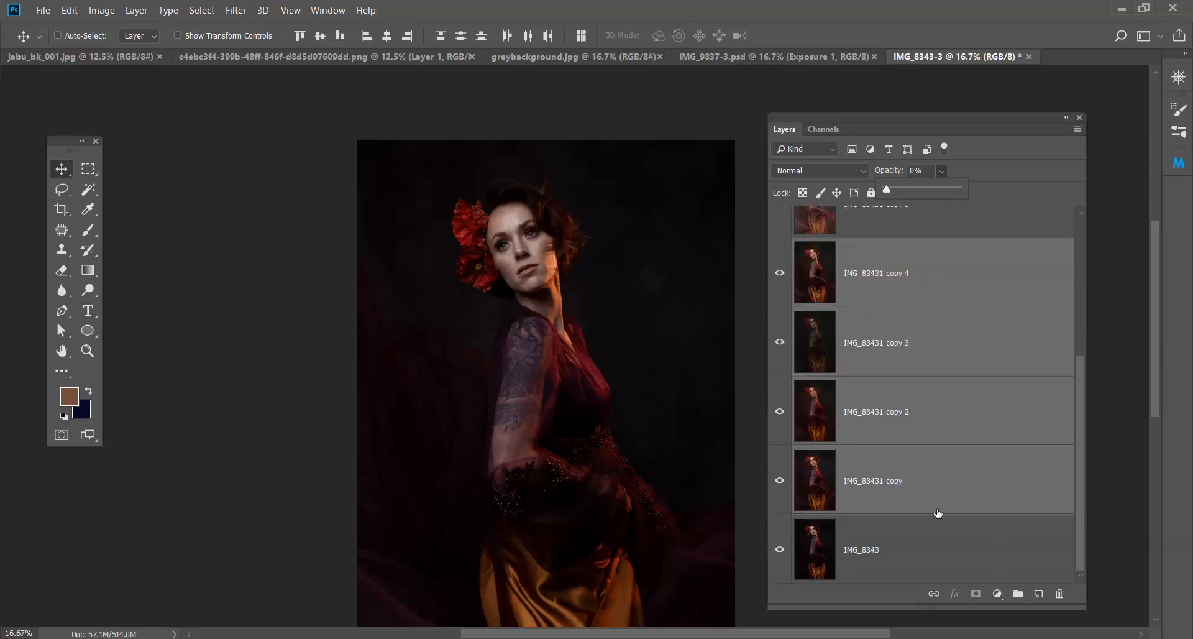
Step: Raise the opacity of the IMG_83431 copy layer to blend it over the base IMG_8343 layer
{"action": "left_click", "coordinate": [932, 482]}
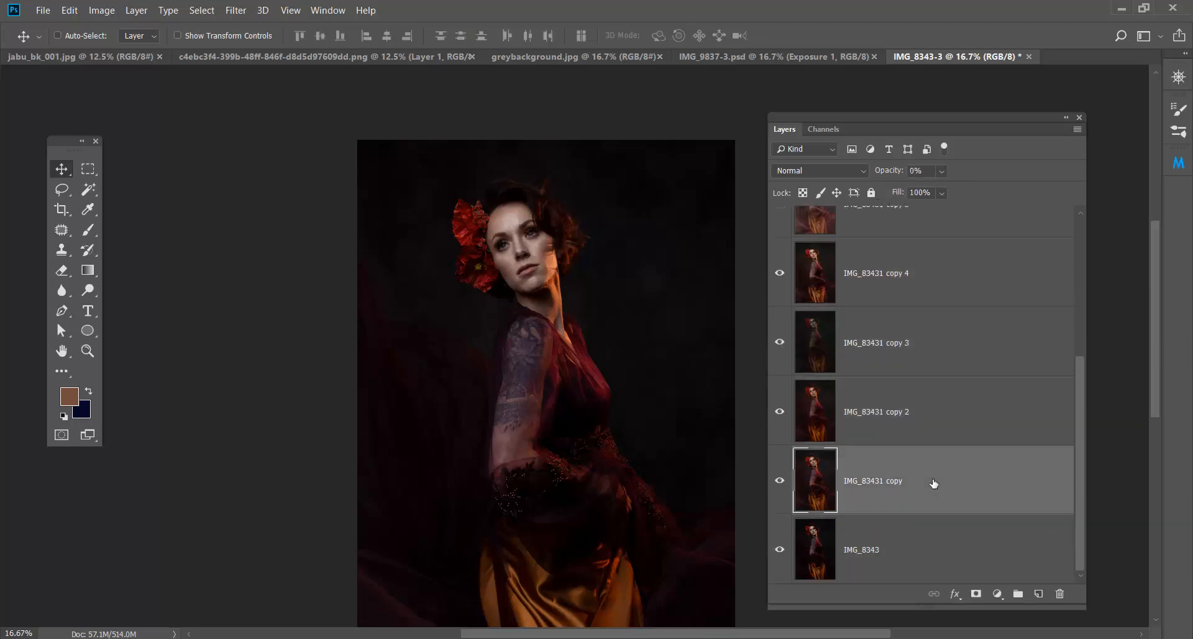
{"action": "left_click", "coordinate": [942, 170]}
{"action": "left_click_drag", "start_coordinate": [949, 189], "coordinate": [1010, 176]}
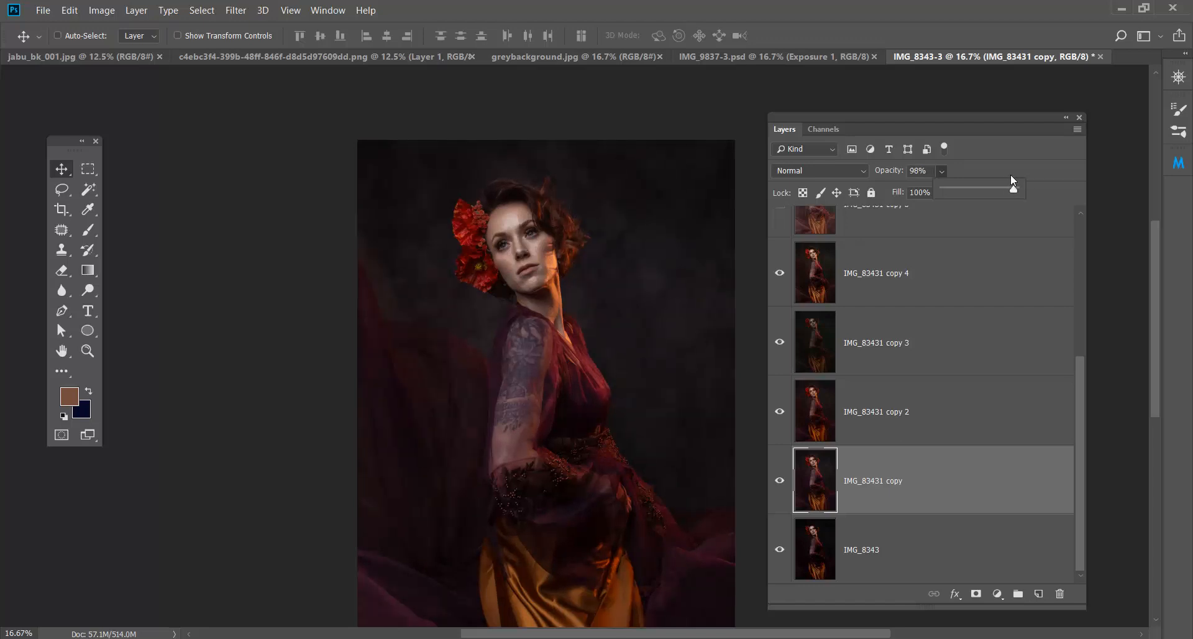
{"action": "left_click_drag", "start_coordinate": [1005, 174], "coordinate": [1003, 176]}
Step: Set the opacity of the IMG_83431 copy 2 layer to 36%
{"action": "left_click", "coordinate": [958, 418]}
{"action": "left_click", "coordinate": [943, 171]}
{"action": "mouse_move", "coordinate": [970, 184]}
{"action": "left_mouse_down"}
{"action": "mouse_move", "coordinate": [985, 184]}
{"action": "mouse_move", "coordinate": [971, 185]}
{"action": "left_mouse_up"}
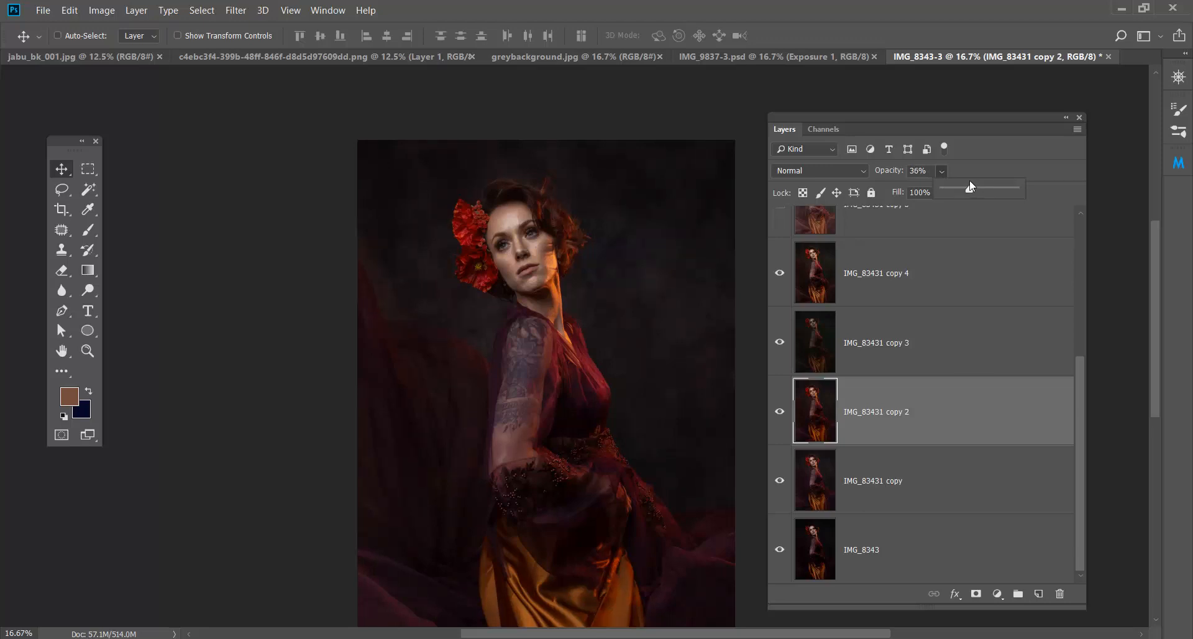
Step: Set the opacity of the dark IMG_83431 copy 3 layer to 80% and compare the image with and without it
{"action": "left_click", "coordinate": [930, 347]}
{"action": "left_click", "coordinate": [937, 348]}
{"action": "left_click", "coordinate": [941, 170]}
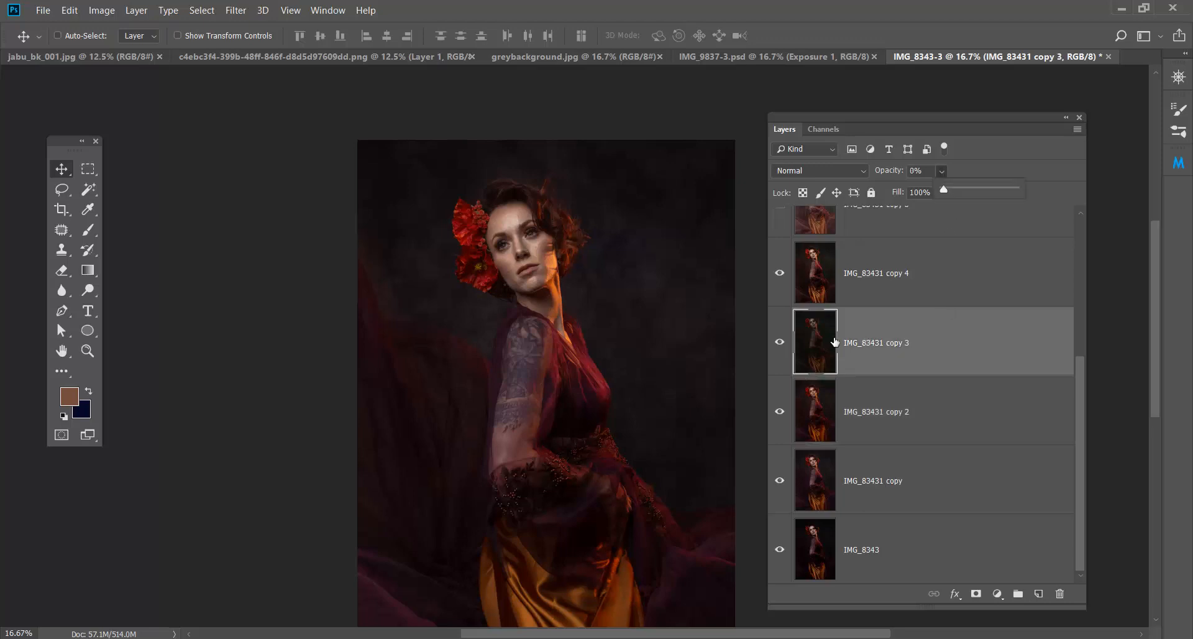
{"action": "left_click_drag", "start_coordinate": [944, 189], "coordinate": [1060, 195]}
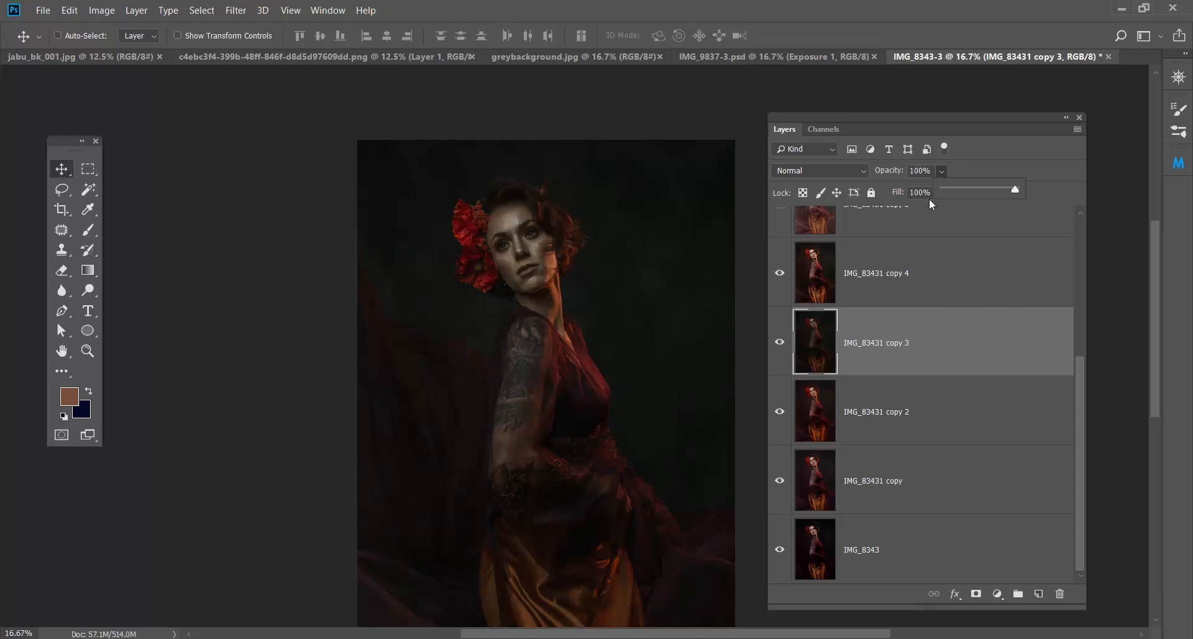
{"action": "left_click_drag", "start_coordinate": [1015, 185], "coordinate": [968, 176]}
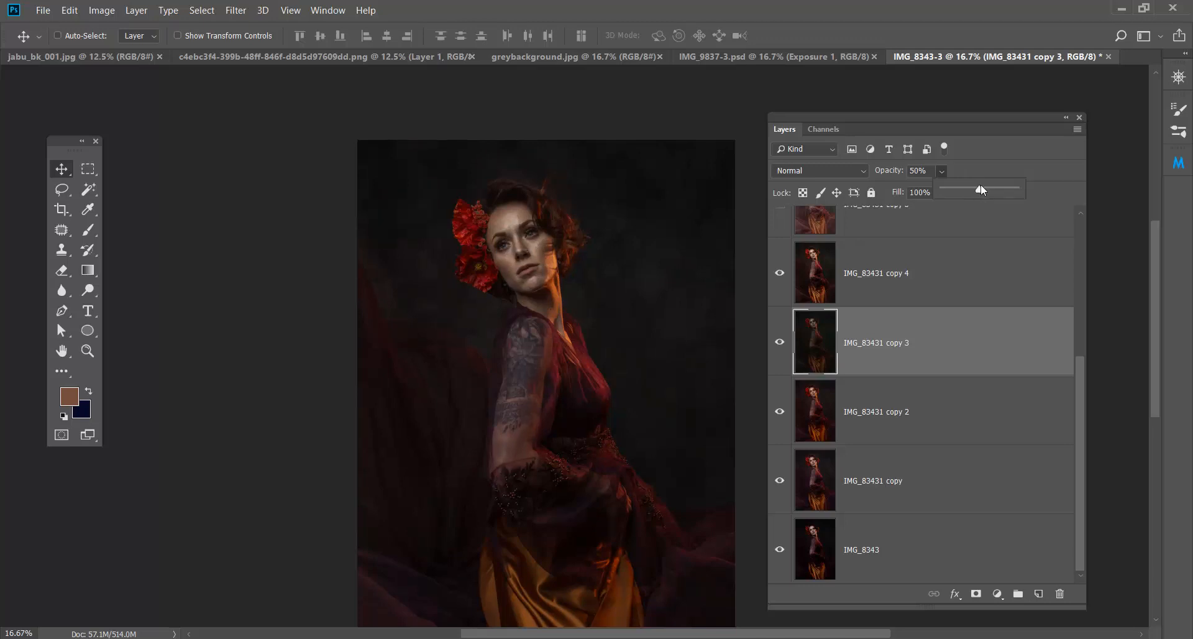
{"action": "left_click_drag", "start_coordinate": [994, 195], "coordinate": [1001, 191]}
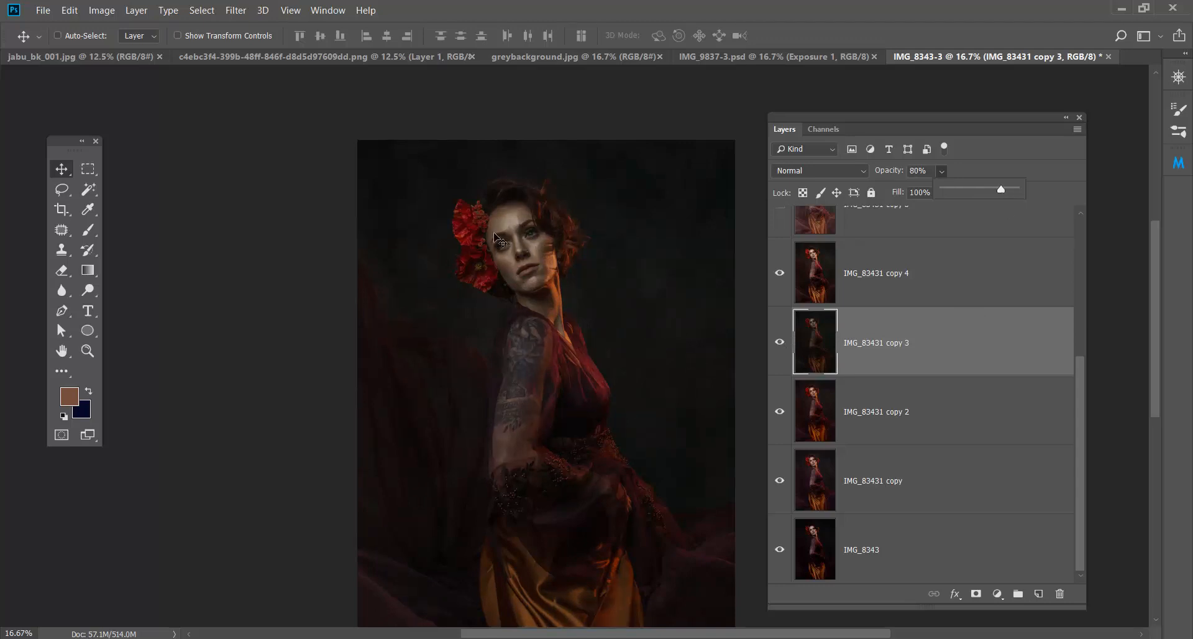
{"action": "left_click", "coordinate": [780, 342]}
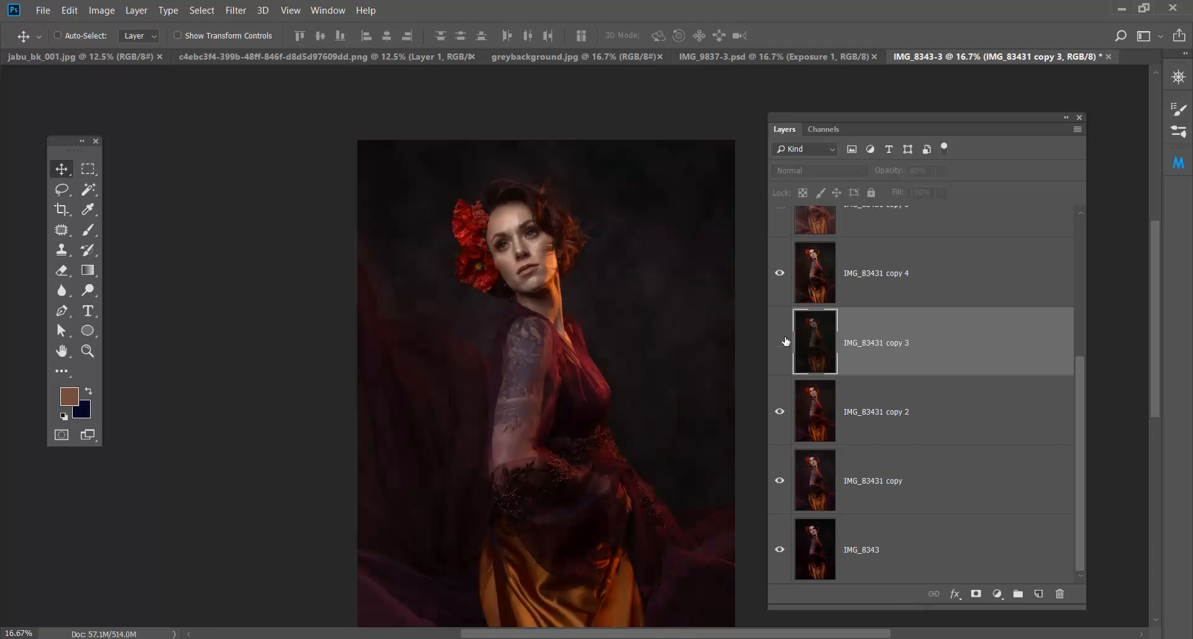
{"action": "left_click", "coordinate": [780, 342]}
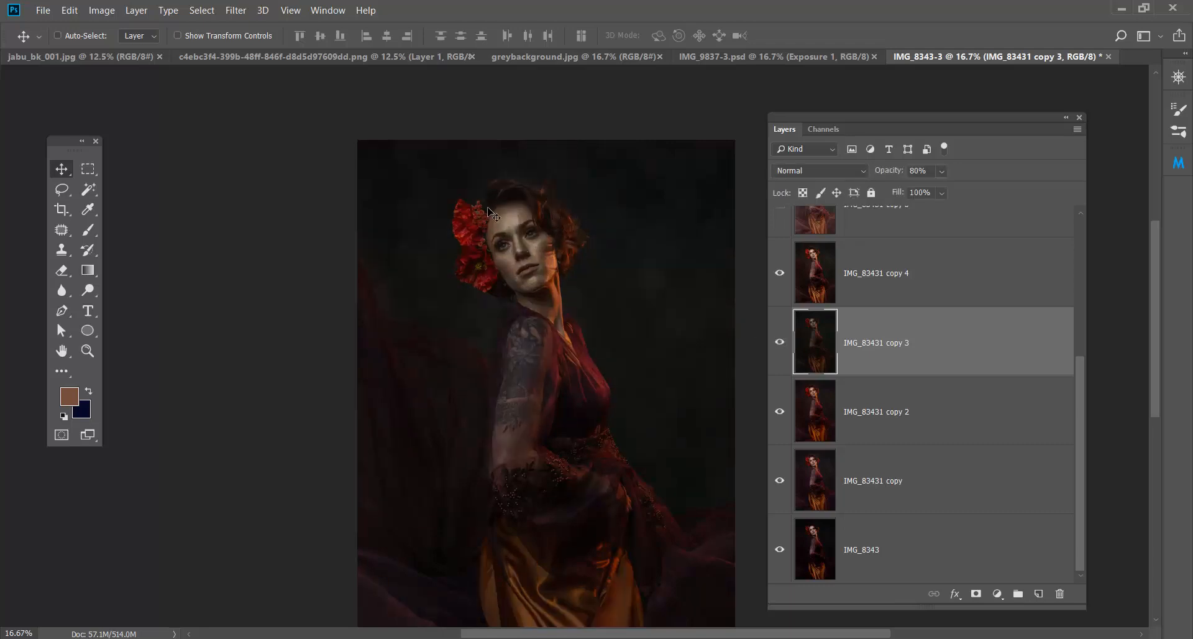
Step: In the blending options of IMG_83431 copy 3, split the Underlying Layer white Blend If slider to 0 / 255
{"action": "double_click", "coordinate": [979, 344]}
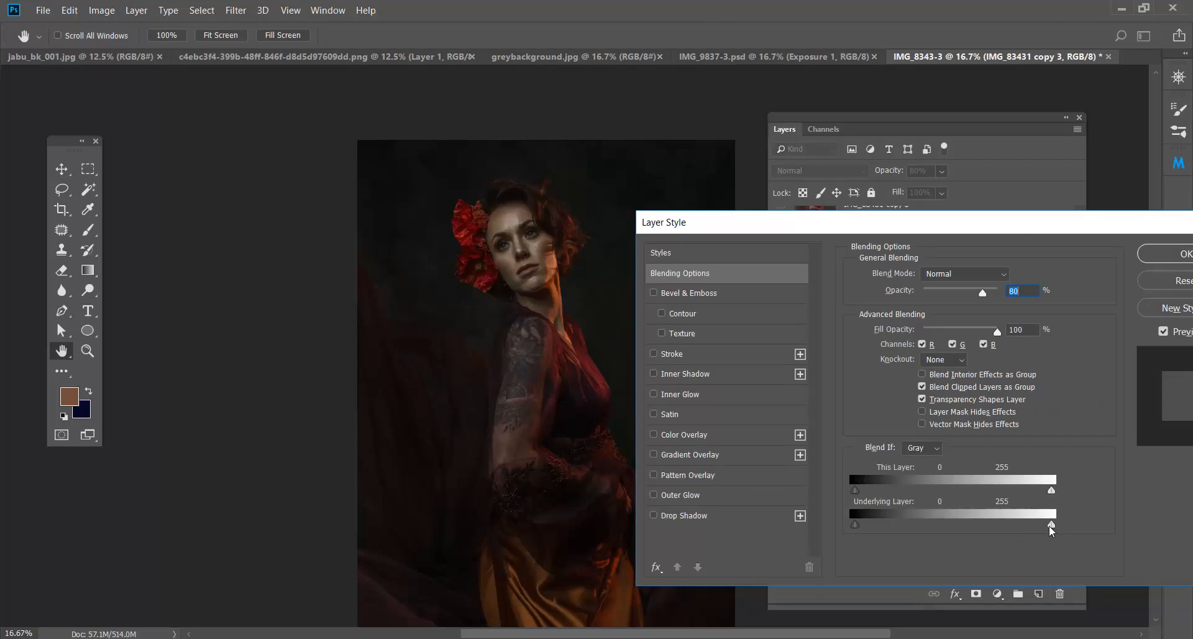
{"action": "left_click_drag", "start_coordinate": [1049, 525], "coordinate": [855, 512]}
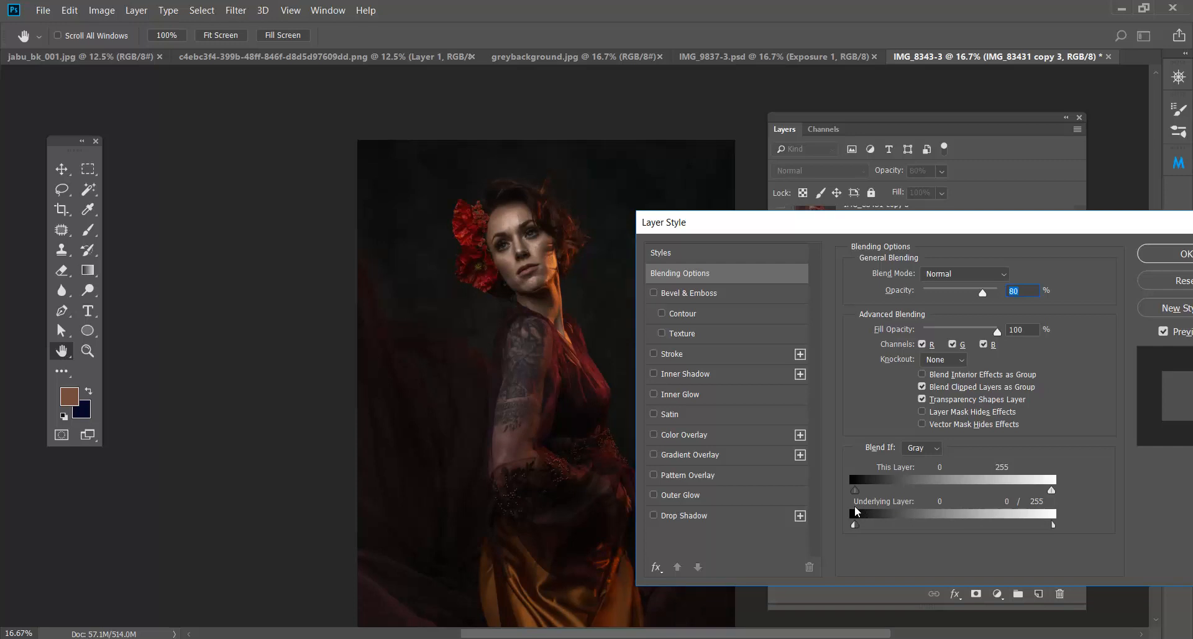
{"action": "left_click", "coordinate": [1157, 264]}
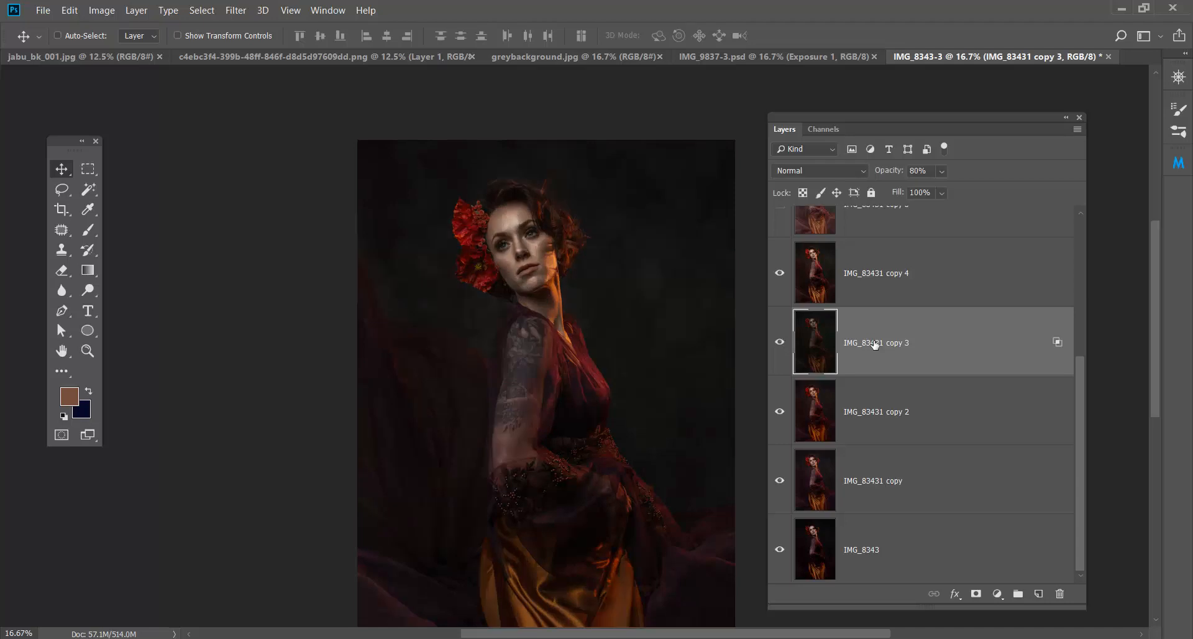
Step: Fine-tune the opacity of the IMG_83431 copy 3 layer
{"action": "left_click", "coordinate": [942, 172]}
{"action": "left_click_drag", "start_coordinate": [955, 192], "coordinate": [940, 189]}
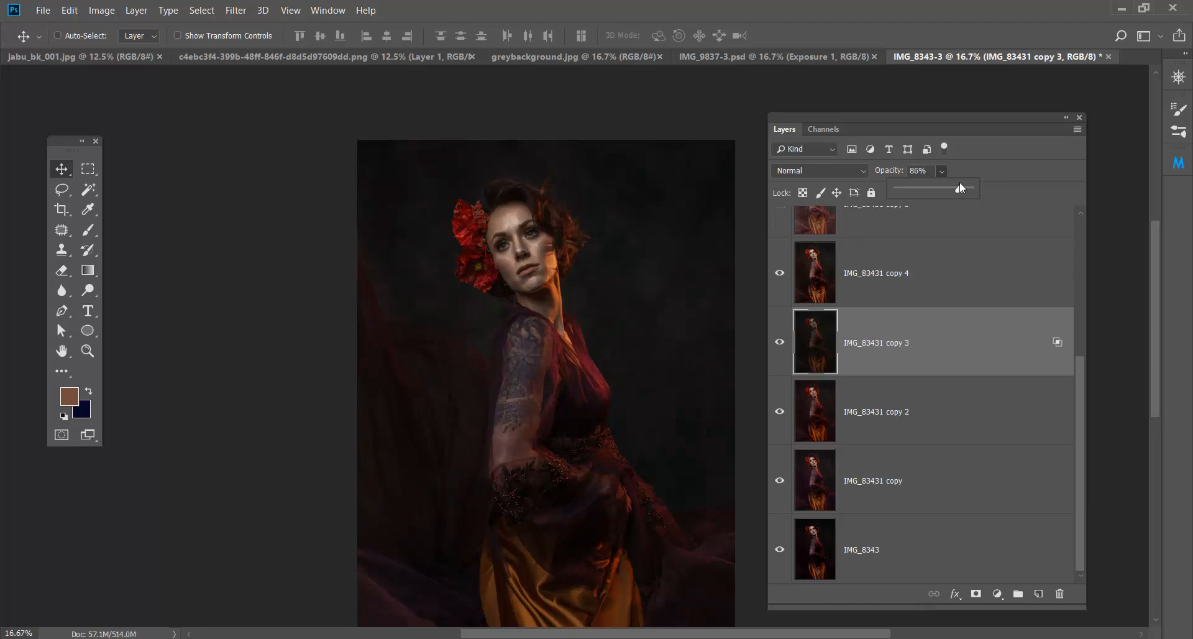
{"action": "left_click_drag", "start_coordinate": [950, 186], "coordinate": [950, 178]}
Step: Set the opacity of the IMG_83431 copy 4 layer to 11%
{"action": "left_click", "coordinate": [965, 281]}
{"action": "left_click", "coordinate": [965, 281]}
{"action": "left_click", "coordinate": [942, 171]}
{"action": "left_click_drag", "start_coordinate": [979, 189], "coordinate": [958, 186]}
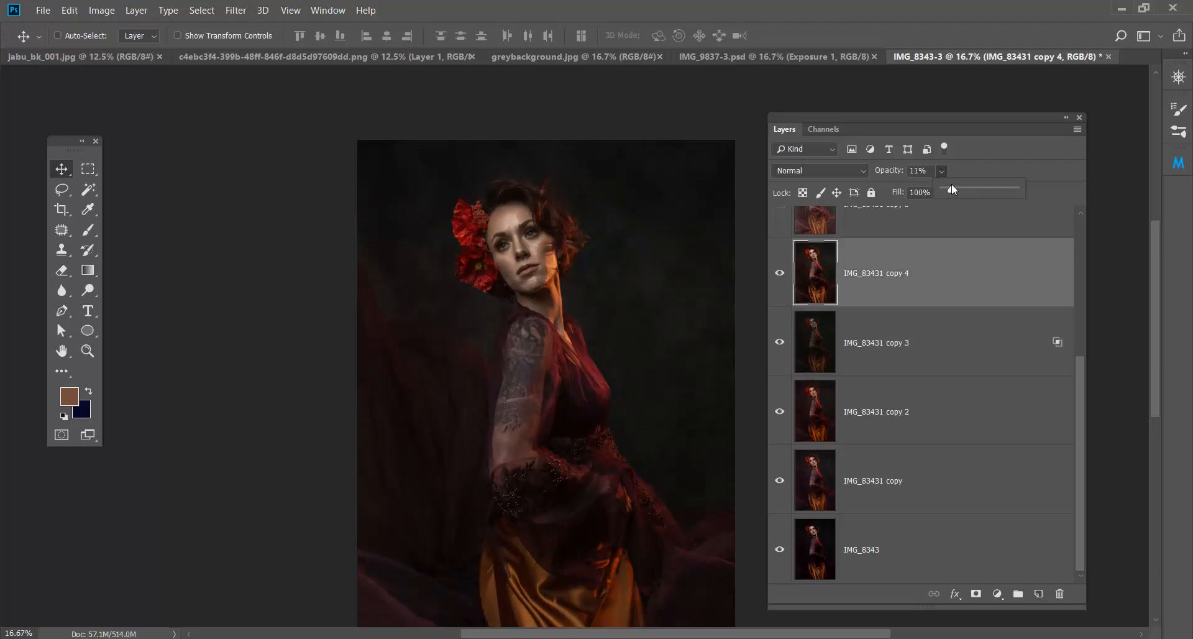
Step: Stamp all visible layers into a new layer directly above IMG_83431 copy 4
{"action": "scroll", "coordinate": [967, 286], "scroll_direction": "up", "scroll_amount": 1}
{"action": "left_click", "coordinate": [967, 329]}
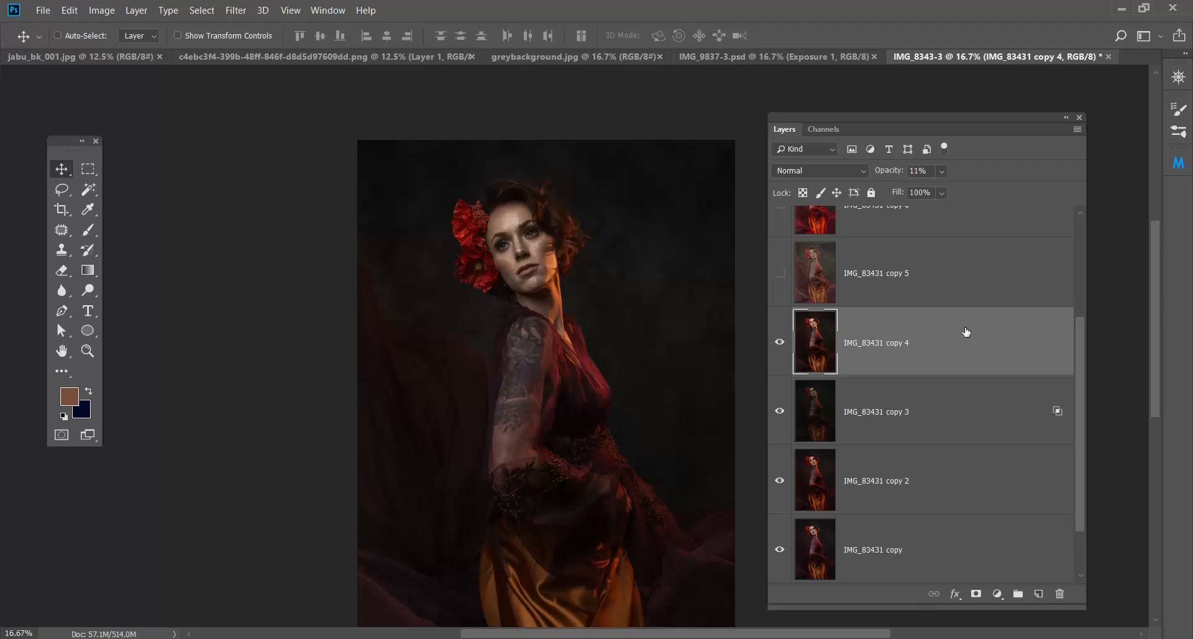
{"action": "key", "text": "ctrl+alt+shift+e"}
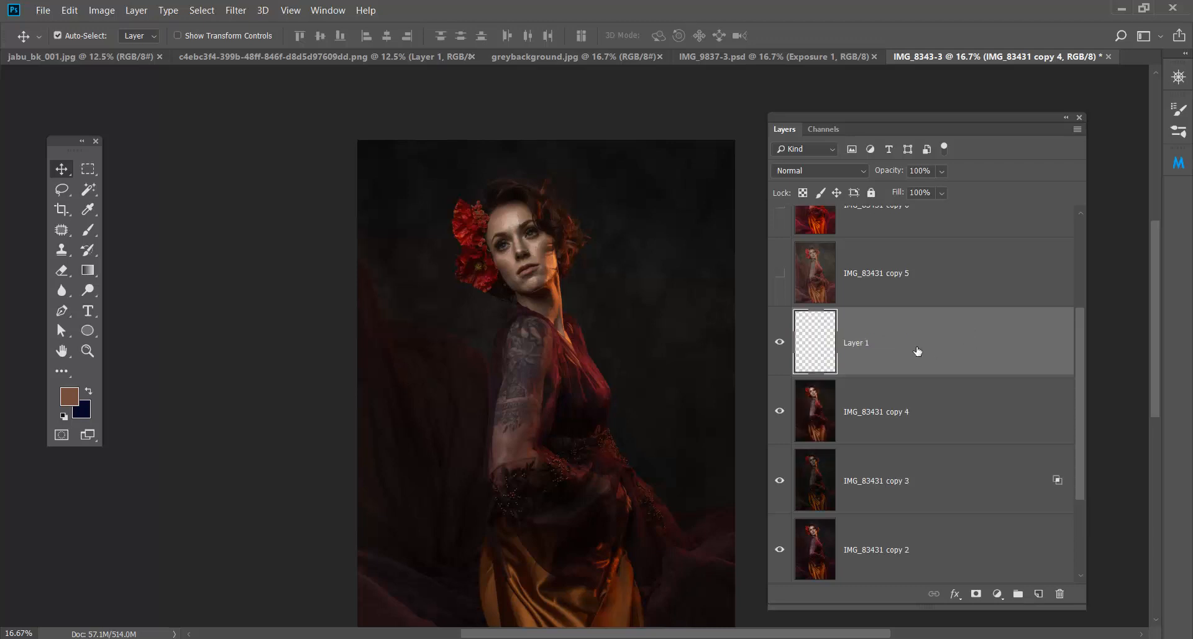
Step: Group the layers from IMG_83431 copy 4 down to IMG_8343, leaving the stamped layer outside the group
{"action": "left_click", "coordinate": [935, 412]}
{"action": "scroll", "coordinate": [936, 415], "scroll_direction": "down", "scroll_amount": 1}
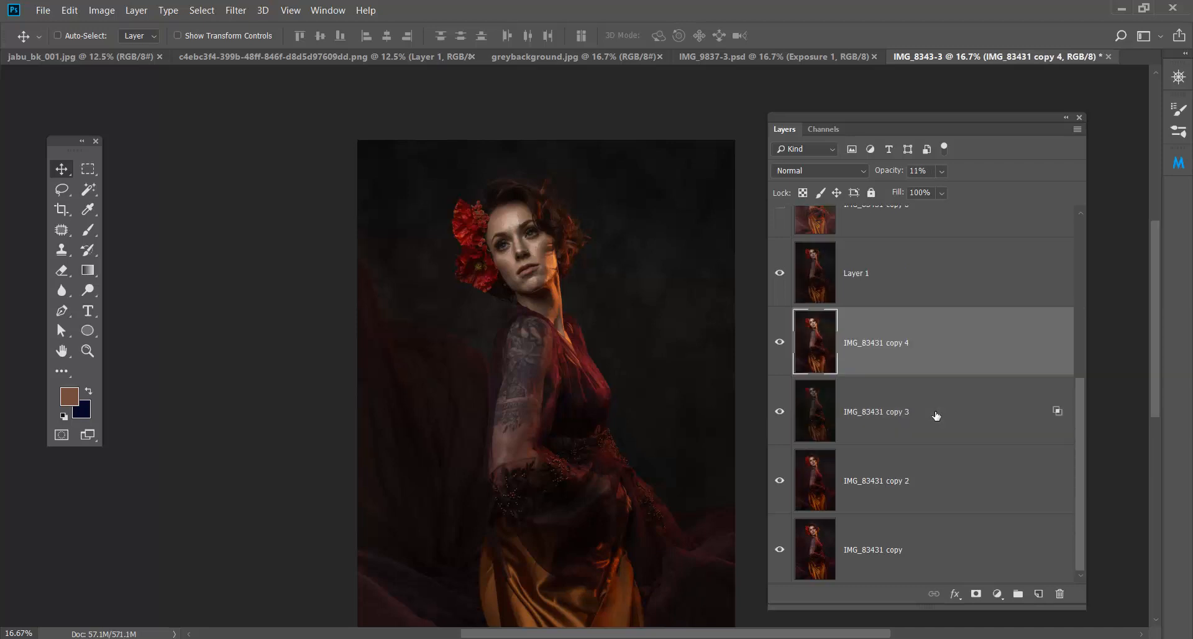
{"action": "scroll", "coordinate": [936, 415], "scroll_direction": "down", "scroll_amount": 1}
{"action": "left_click", "coordinate": [969, 531], "text": "shift"}
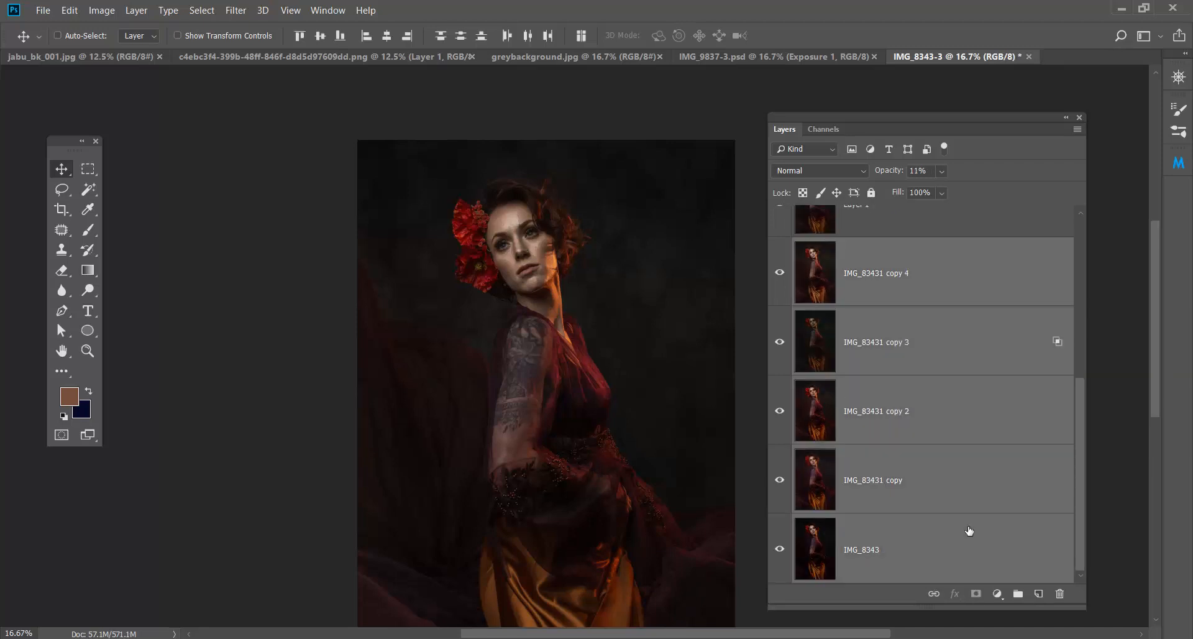
{"action": "key", "text": "ctrl+g"}
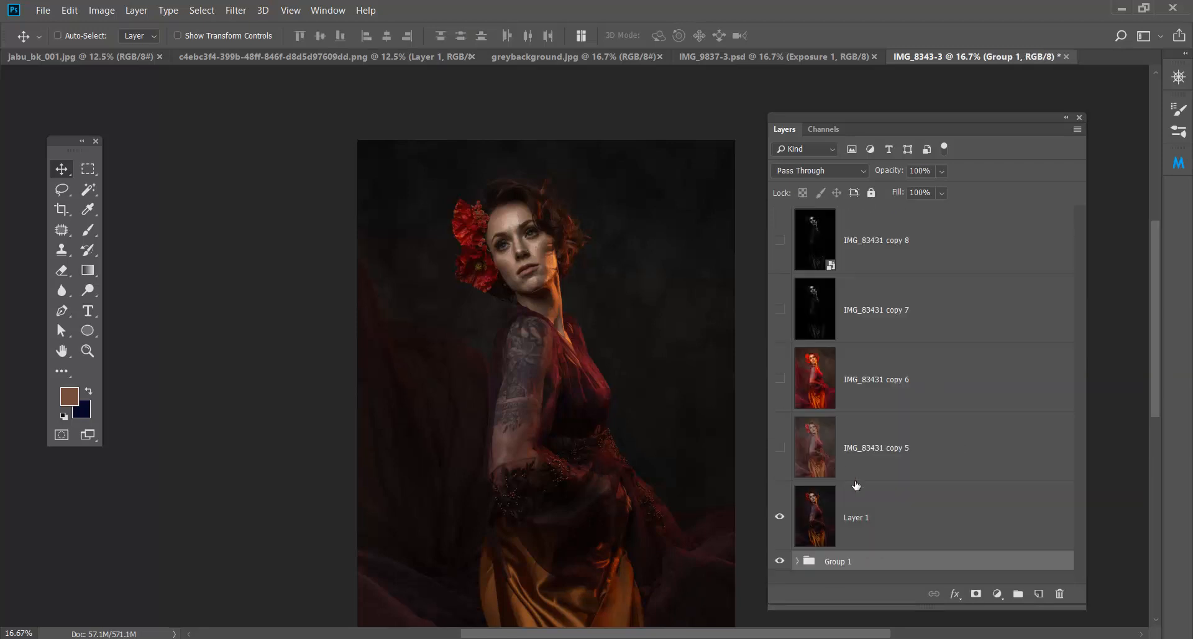
{"action": "left_click", "coordinate": [808, 494]}
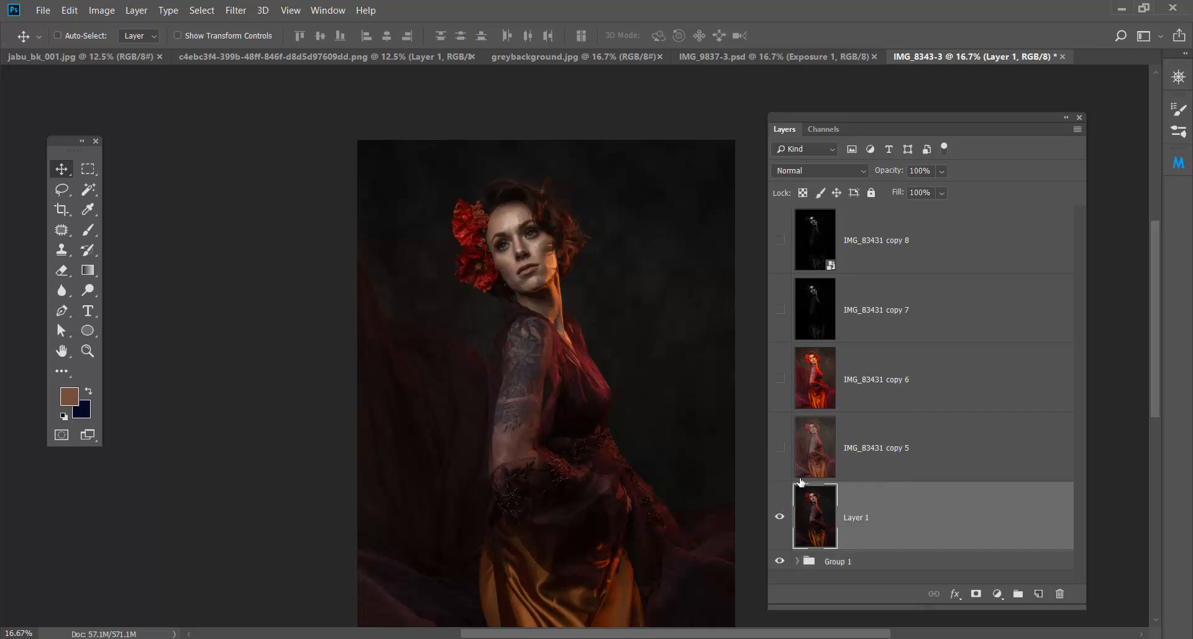
Step: Show the IMG_83431 copy 5 layer, compare the image with and without it, and duplicate it
{"action": "left_click", "coordinate": [780, 448]}
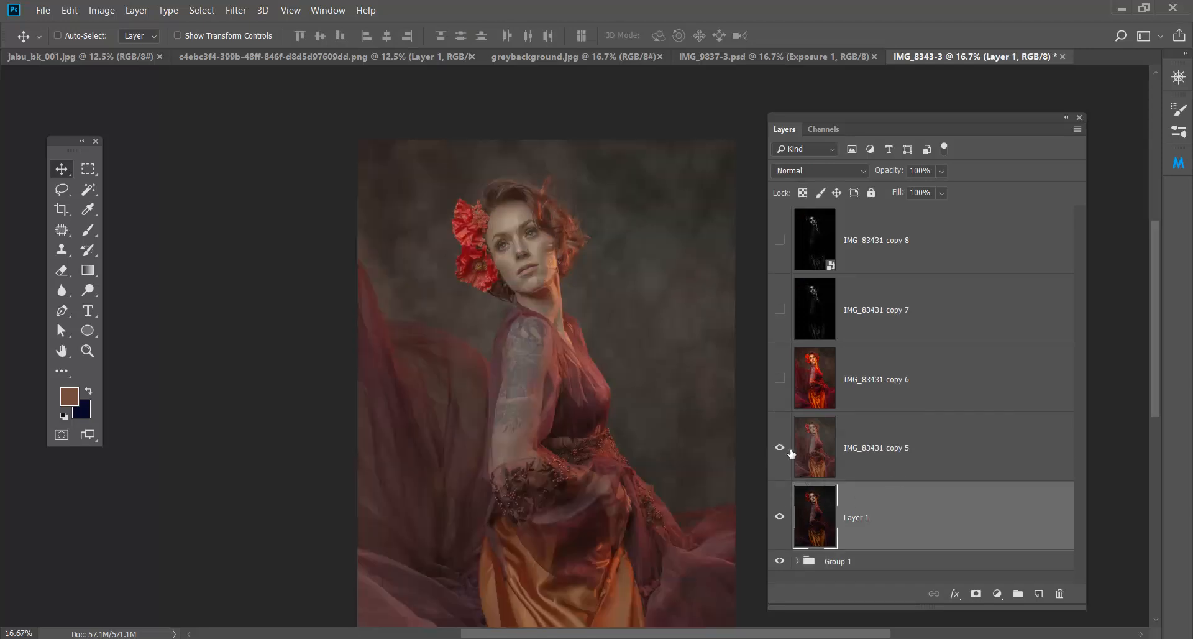
{"action": "left_click", "coordinate": [781, 448]}
{"action": "left_click", "coordinate": [780, 448]}
{"action": "left_click", "coordinate": [976, 454]}
{"action": "left_click_drag", "start_coordinate": [1005, 442], "coordinate": [1039, 592]}
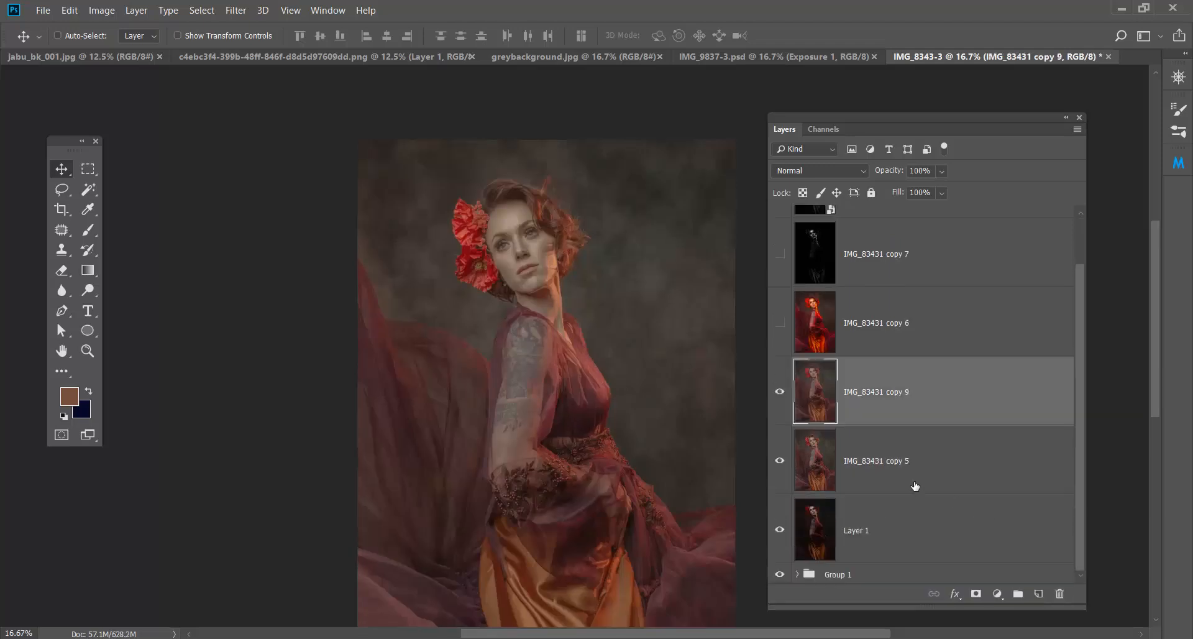
Step: Set the blend mode of the duplicate layer IMG_83431 copy 9 to Soft Light
{"action": "left_click", "coordinate": [940, 447]}
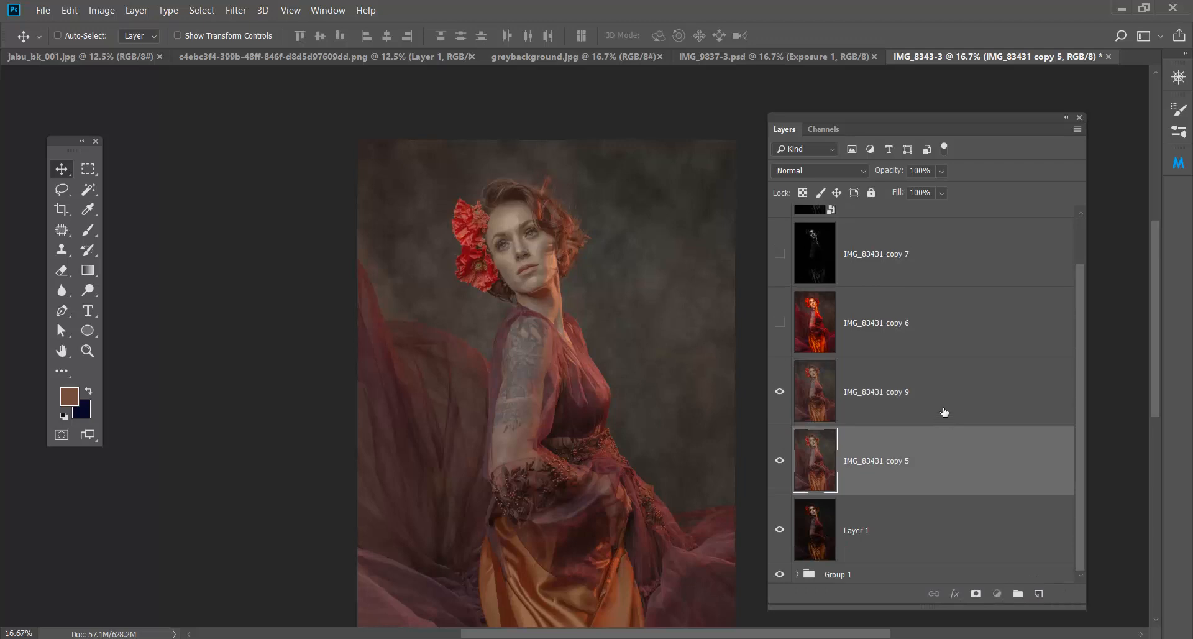
{"action": "left_click", "coordinate": [939, 410], "text": "shift"}
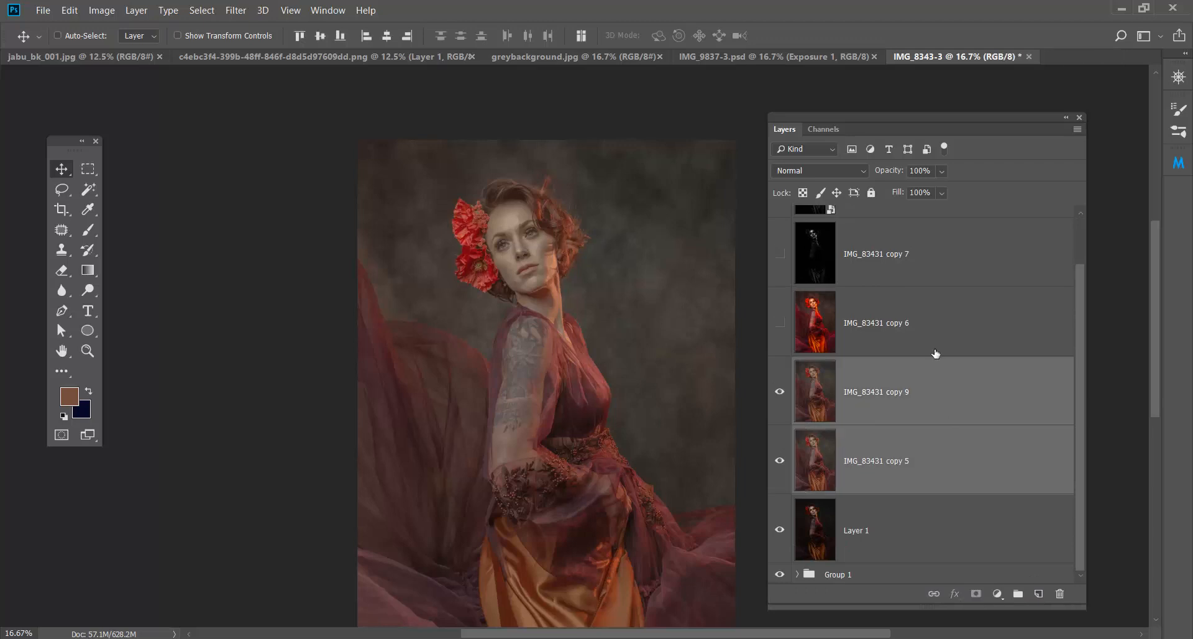
{"action": "left_click", "coordinate": [879, 373]}
{"action": "left_click", "coordinate": [819, 171]}
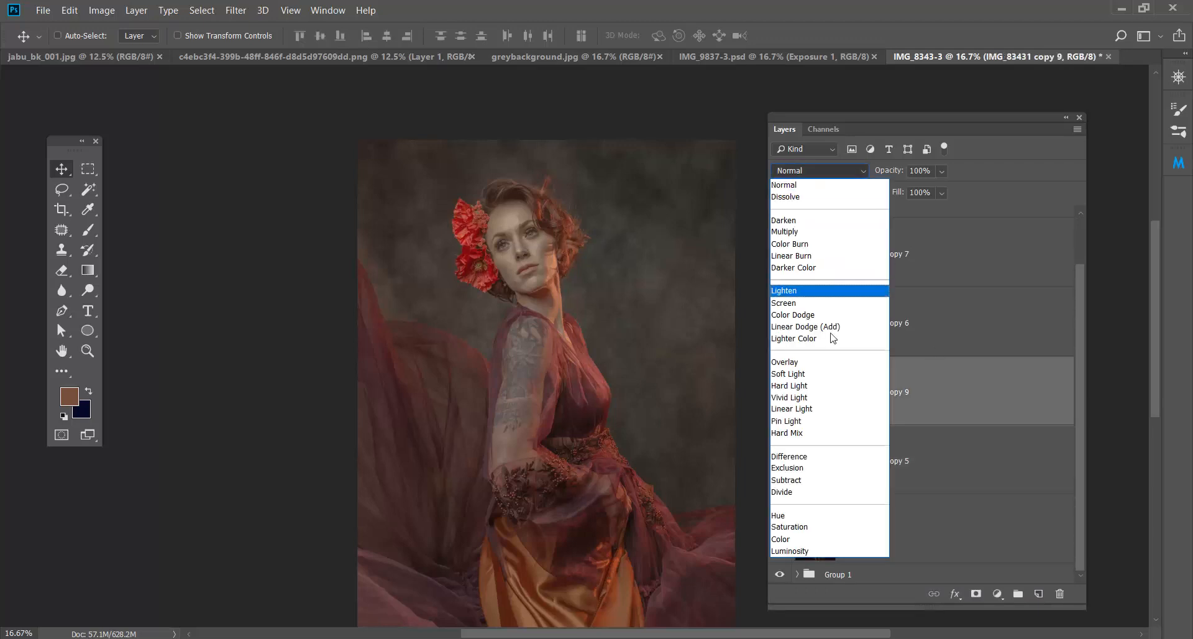
{"action": "left_click", "coordinate": [826, 375]}
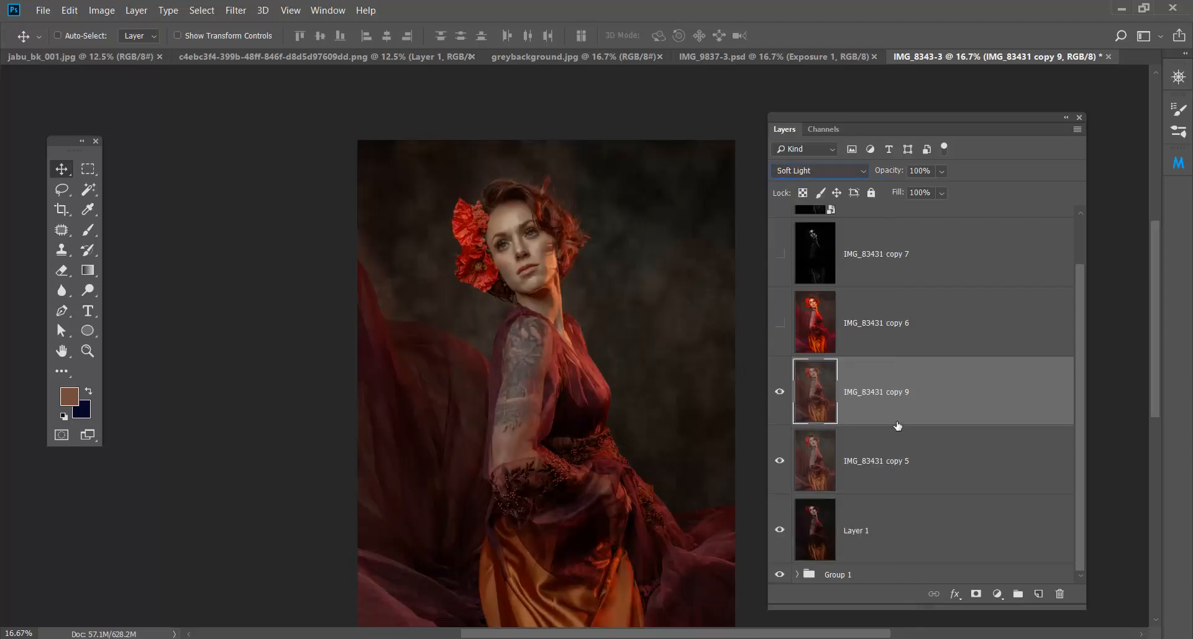
Step: Reduce the opacity of the IMG_83431 copy 9 and copy 5 layers together to about 45%
{"action": "left_click", "coordinate": [913, 442], "text": "shift"}
{"action": "left_click", "coordinate": [942, 192]}
{"action": "left_click_drag", "start_coordinate": [907, 188], "coordinate": [882, 179]}
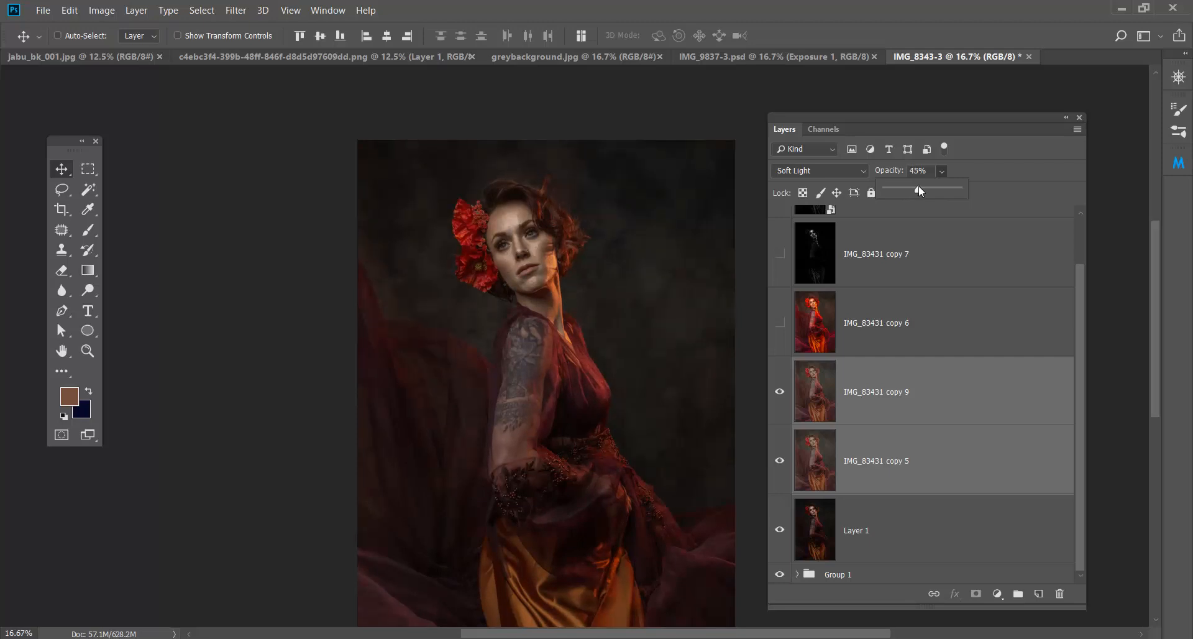
Step: Set the opacity of the IMG_83431 copy 9 layer alone to 48%
{"action": "left_click", "coordinate": [909, 380]}
{"action": "left_click", "coordinate": [912, 387]}
{"action": "left_click", "coordinate": [942, 192]}
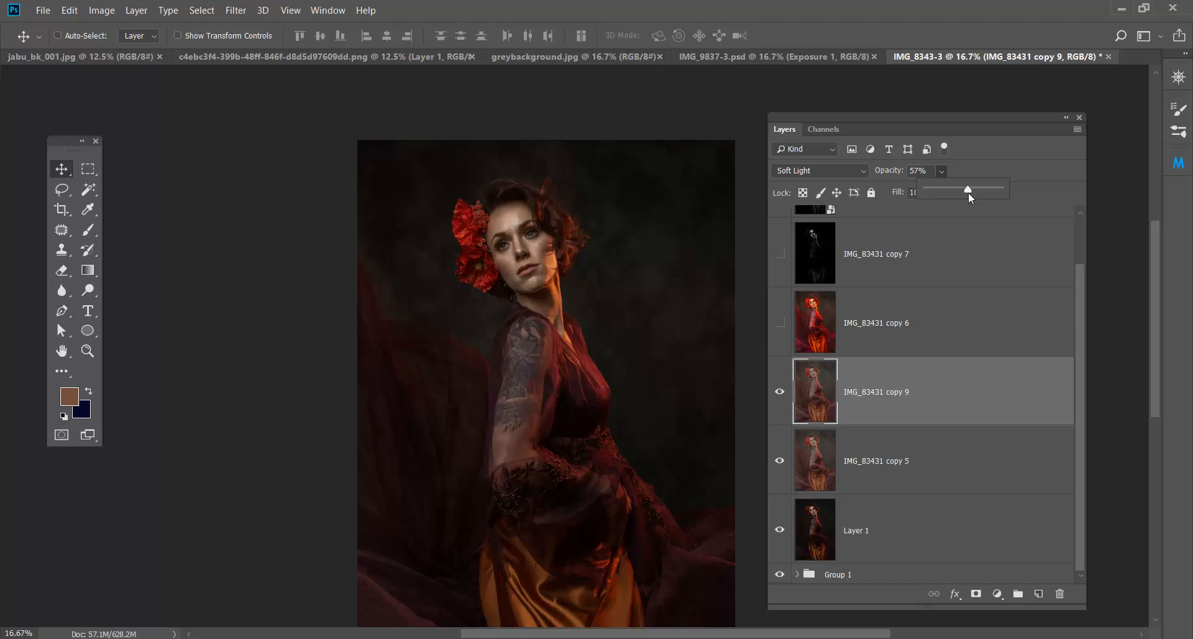
{"action": "left_click_drag", "start_coordinate": [965, 194], "coordinate": [962, 194]}
Step: Show the saturated IMG_83431 copy 6 layer and add a black layer mask that hides its content
{"action": "left_click", "coordinate": [780, 323]}
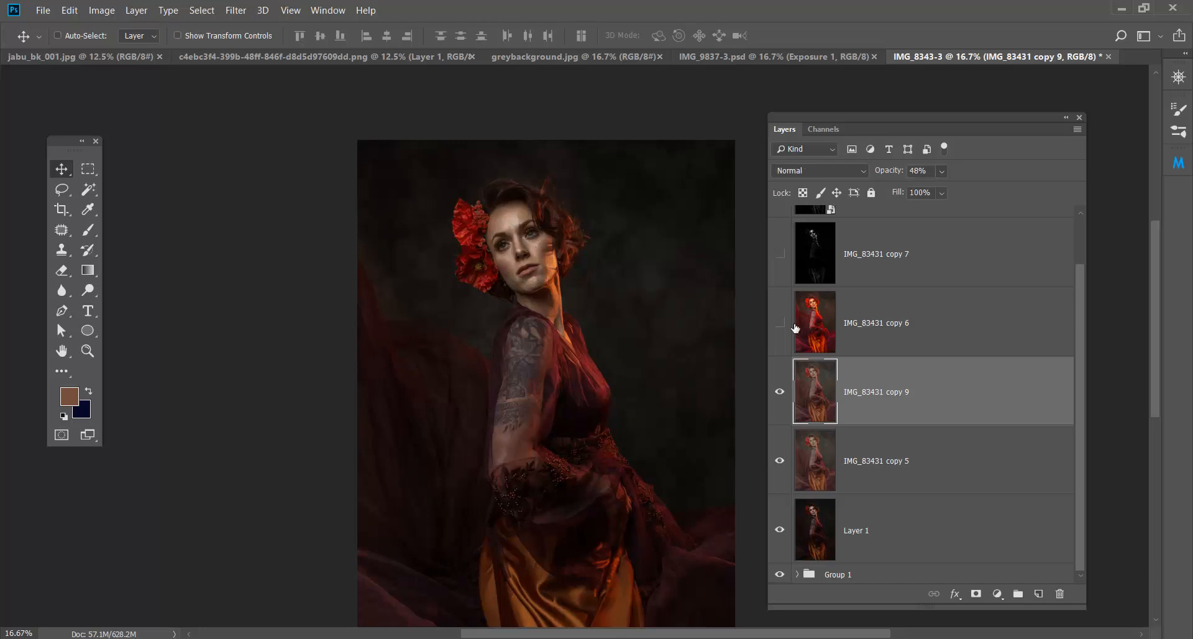
{"action": "left_click", "coordinate": [809, 328]}
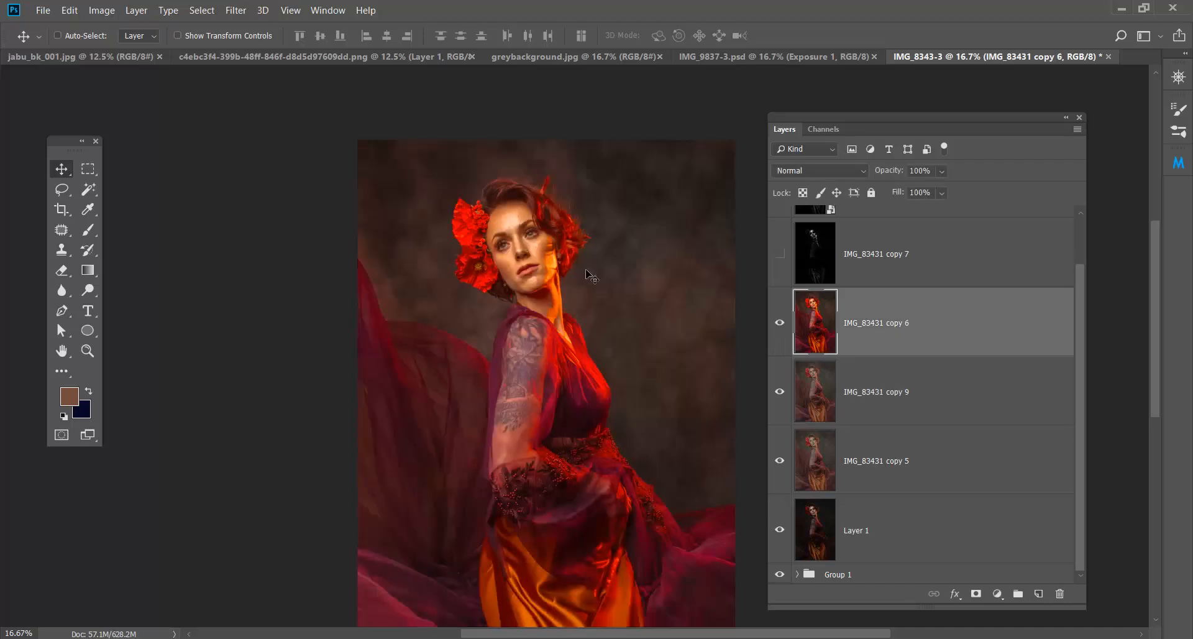
{"action": "key", "text": "ctrl"}
{"action": "key", "text": "ctrl+minus"}
{"action": "key", "text": "ctrl+minus"}
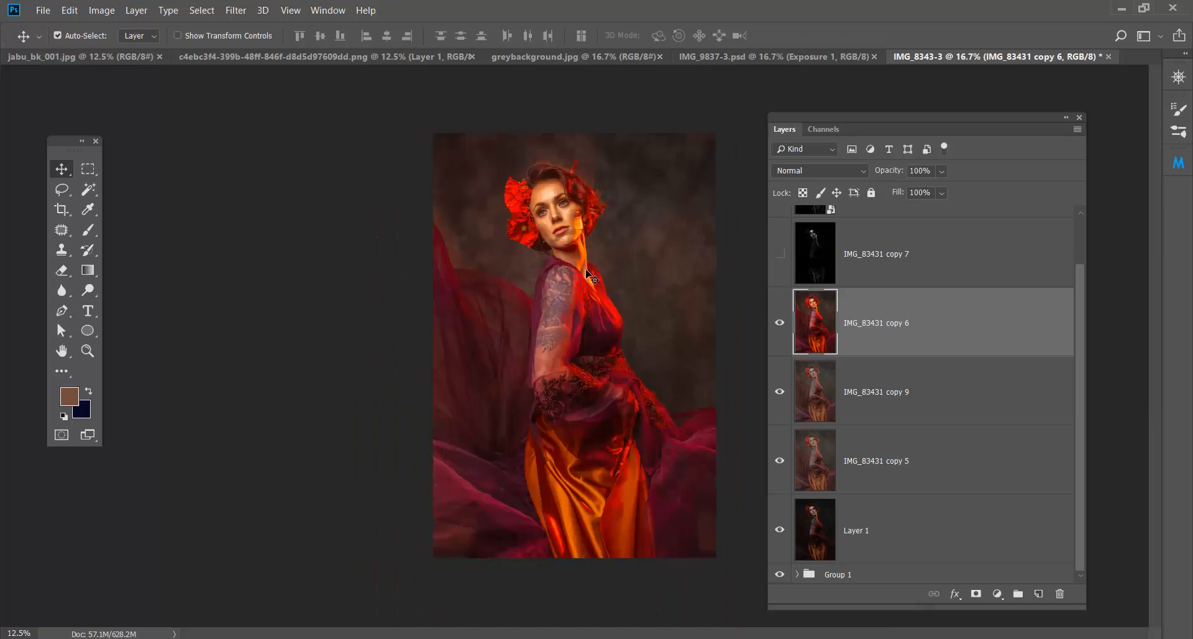
{"action": "key", "text": "ctrl+plus"}
{"action": "key", "text": "ctrl+plus"}
{"action": "key", "text": "ctrl+plus"}
{"action": "key", "text": "ctrl+plus"}
{"action": "key", "text": "ctrl+plus"}
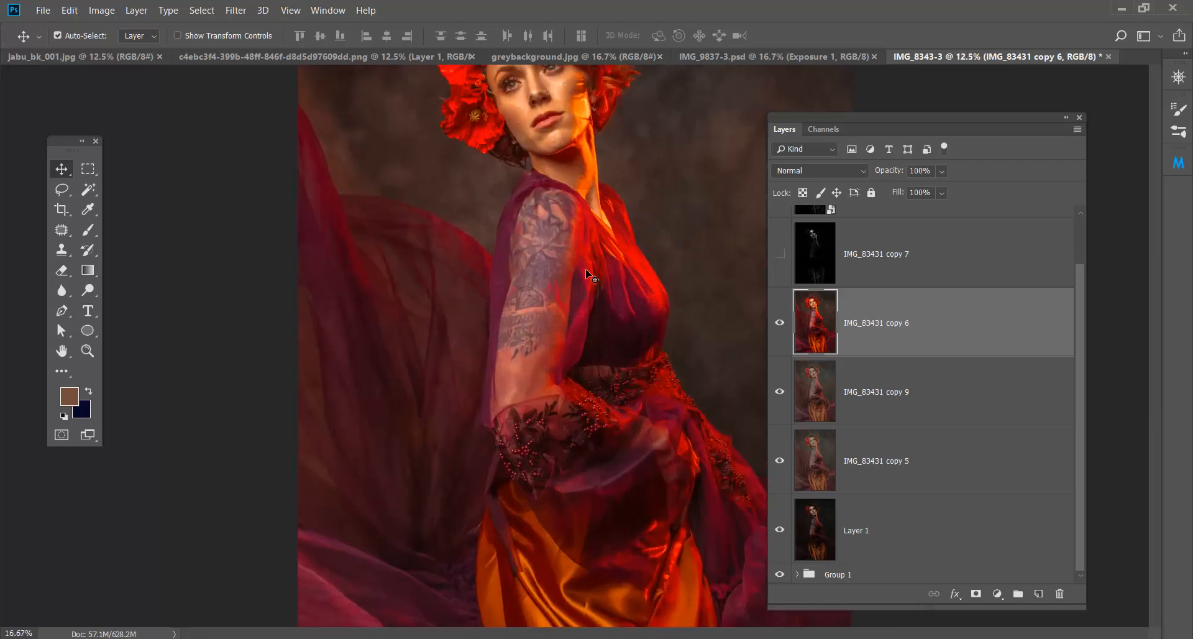
{"action": "scroll", "coordinate": [541, 242], "scroll_direction": "up", "scroll_amount": 10}
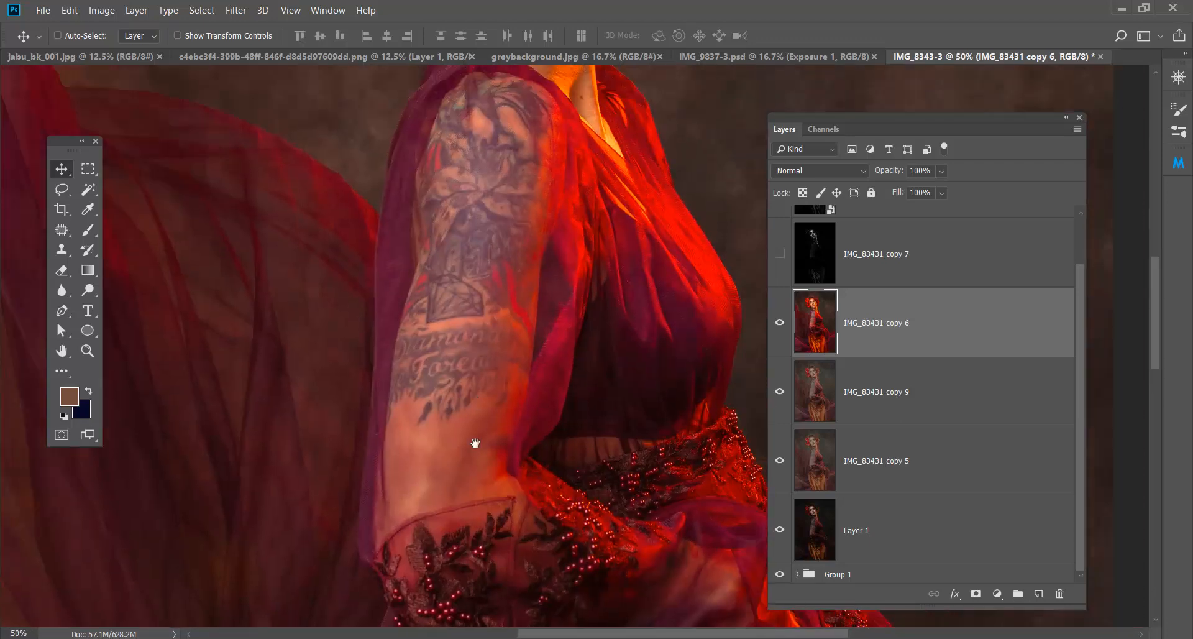
{"action": "scroll", "coordinate": [559, 335], "scroll_direction": "up", "scroll_amount": 5}
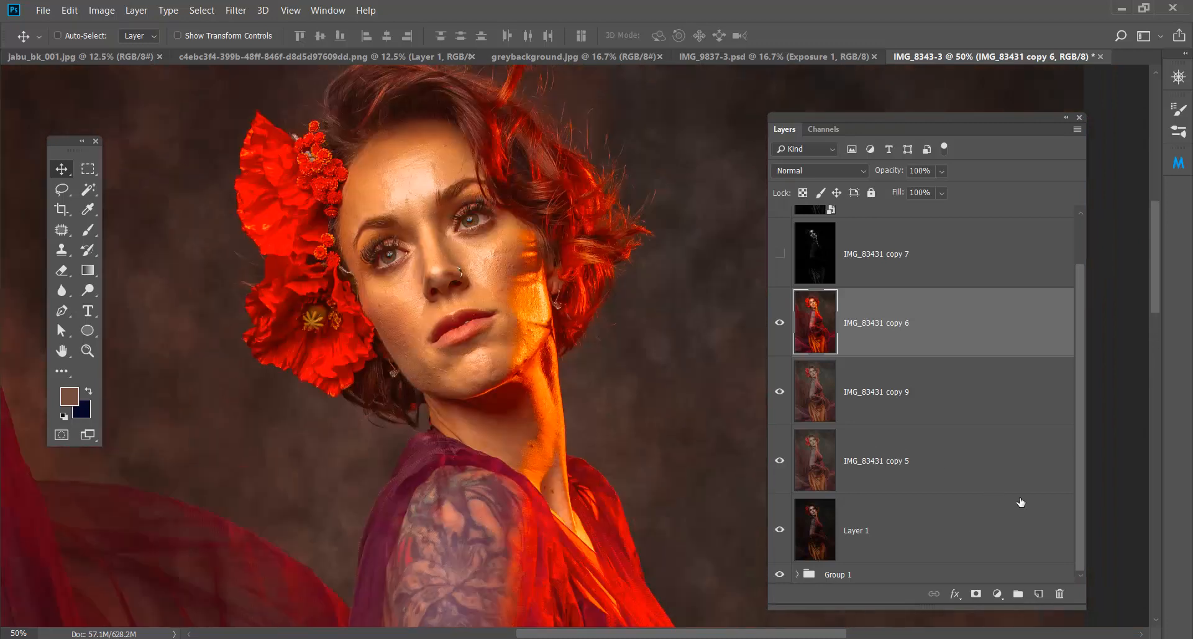
{"action": "left_click", "coordinate": [975, 593], "text": "alt"}
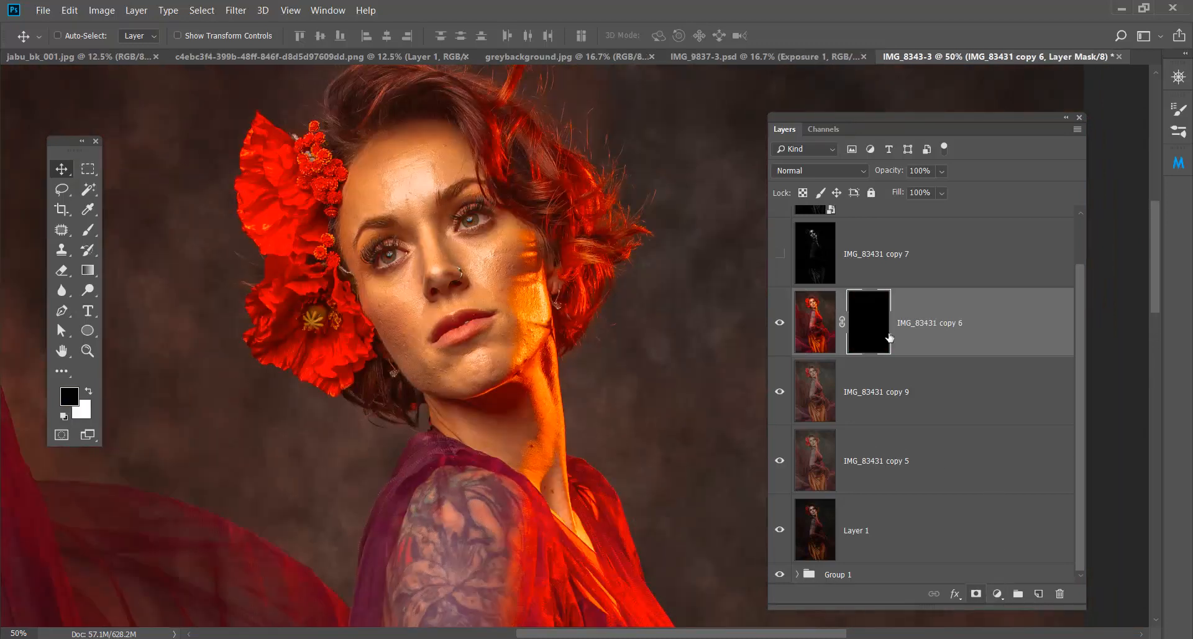
Step: Paint white on the IMG_83431 copy 6 mask over both irises with a 45 px brush
{"action": "left_click", "coordinate": [88, 230]}
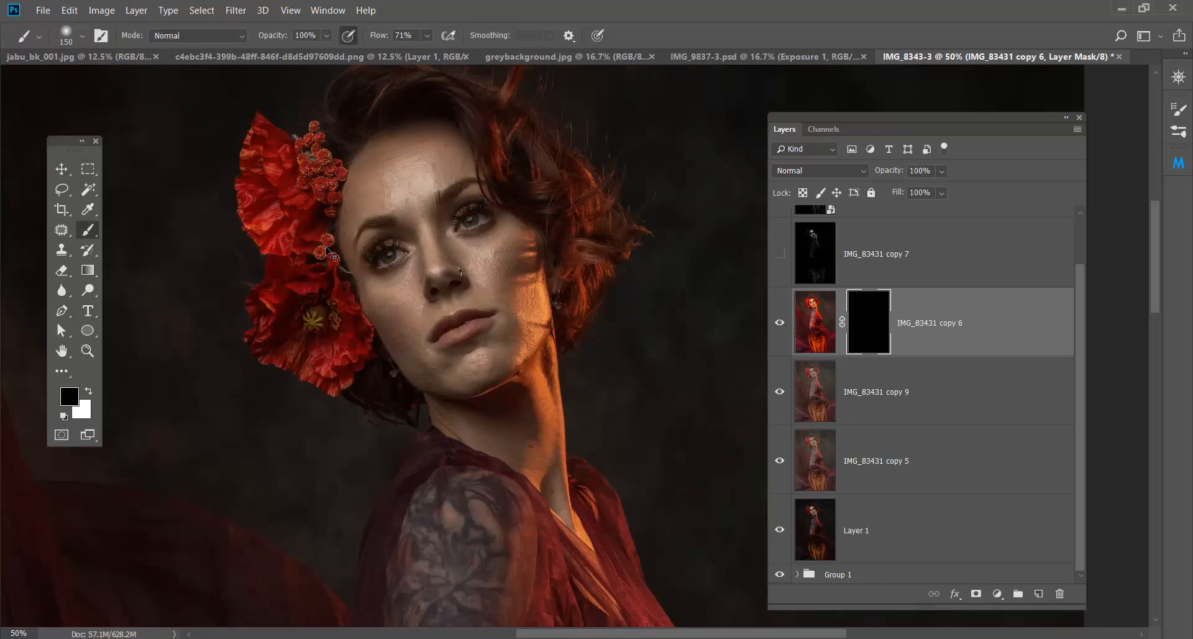
{"action": "key", "text": "ctrl+plus"}
{"action": "key", "text": "ctrl+plus"}
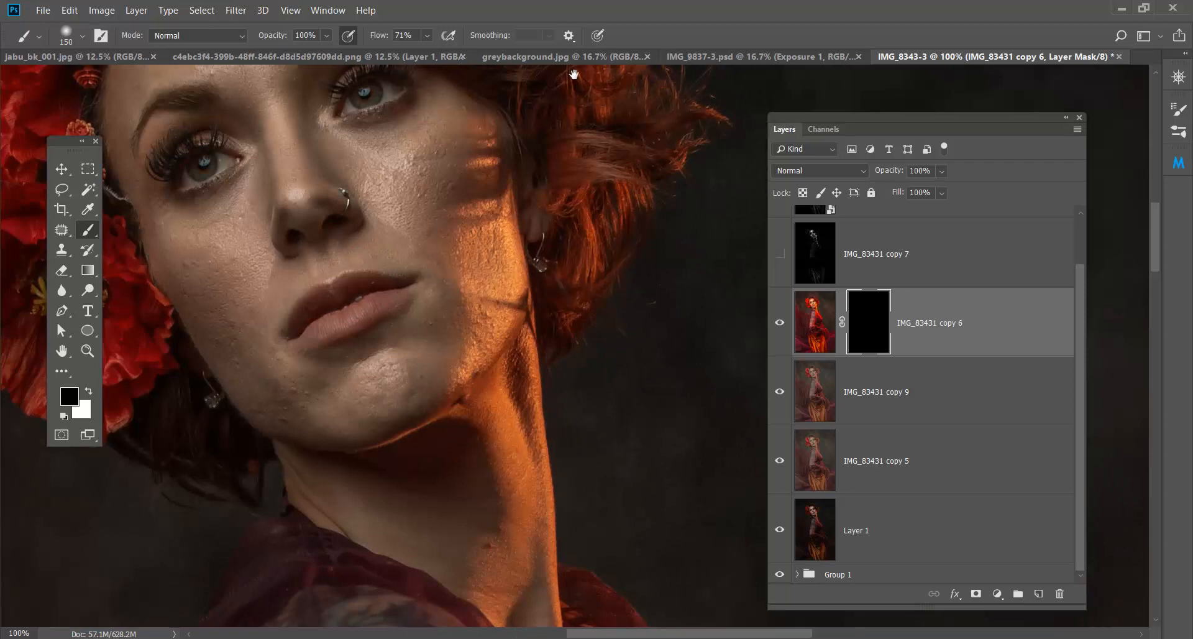
{"action": "left_click_drag", "start_coordinate": [472, 157], "coordinate": [560, 316]}
{"action": "key", "text": "bracketleft"}
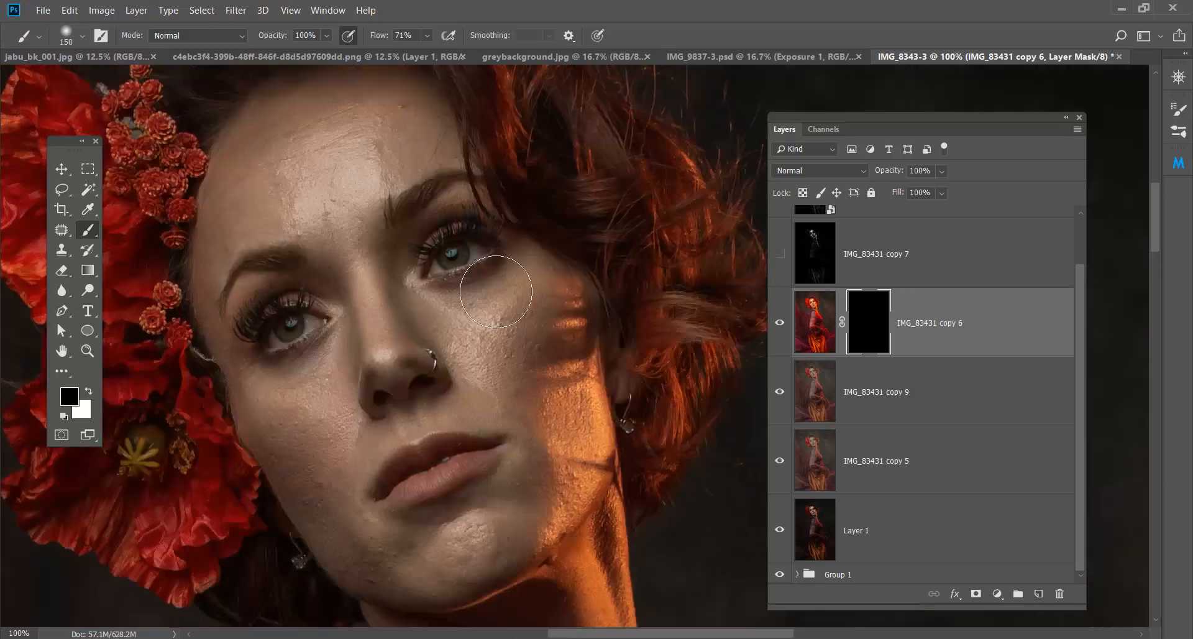
{"action": "key", "text": "bracketleft"}
{"action": "key", "text": "bracketleft"}
{"action": "key", "text": "bracketleft"}
{"action": "key", "text": "bracketleft"}
{"action": "key", "text": "x"}
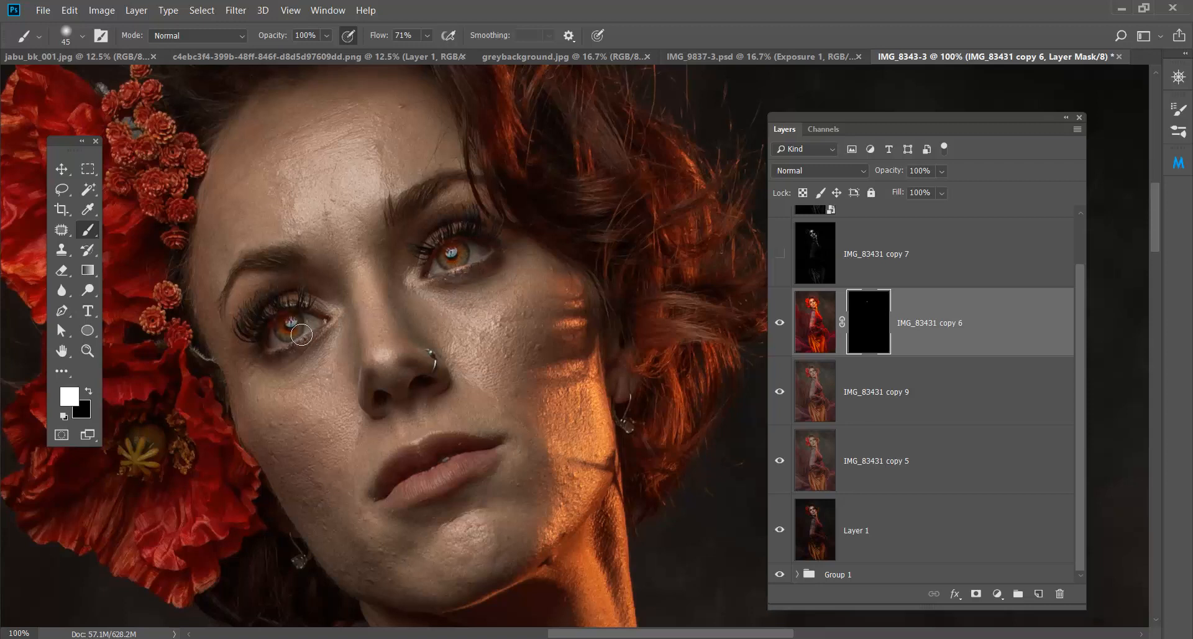
Step: Clean the mask around the iris nearest the lit cheek with a black 25 px brush at 9% flow
{"action": "scroll", "coordinate": [615, 281], "scroll_direction": "up", "scroll_amount": 2}
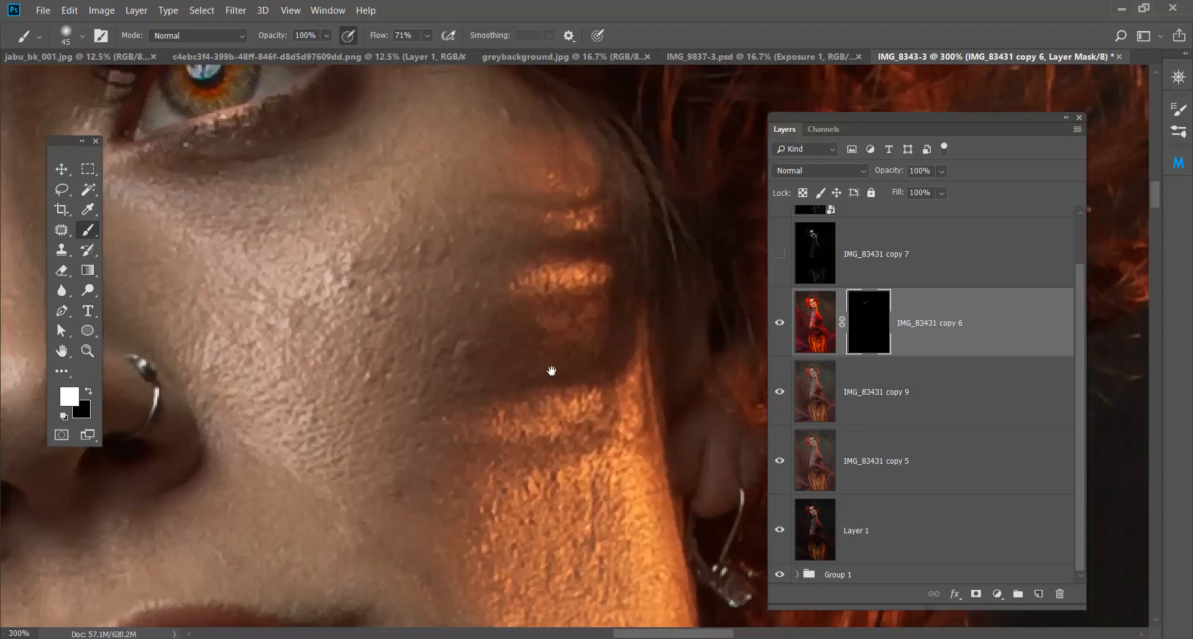
{"action": "left_click_drag", "start_coordinate": [551, 371], "coordinate": [845, 585]}
{"action": "key", "text": "x"}
{"action": "key", "text": "bracketleft"}
{"action": "key", "text": "bracketleft"}
{"action": "left_click_drag", "start_coordinate": [515, 308], "coordinate": [517, 271]}
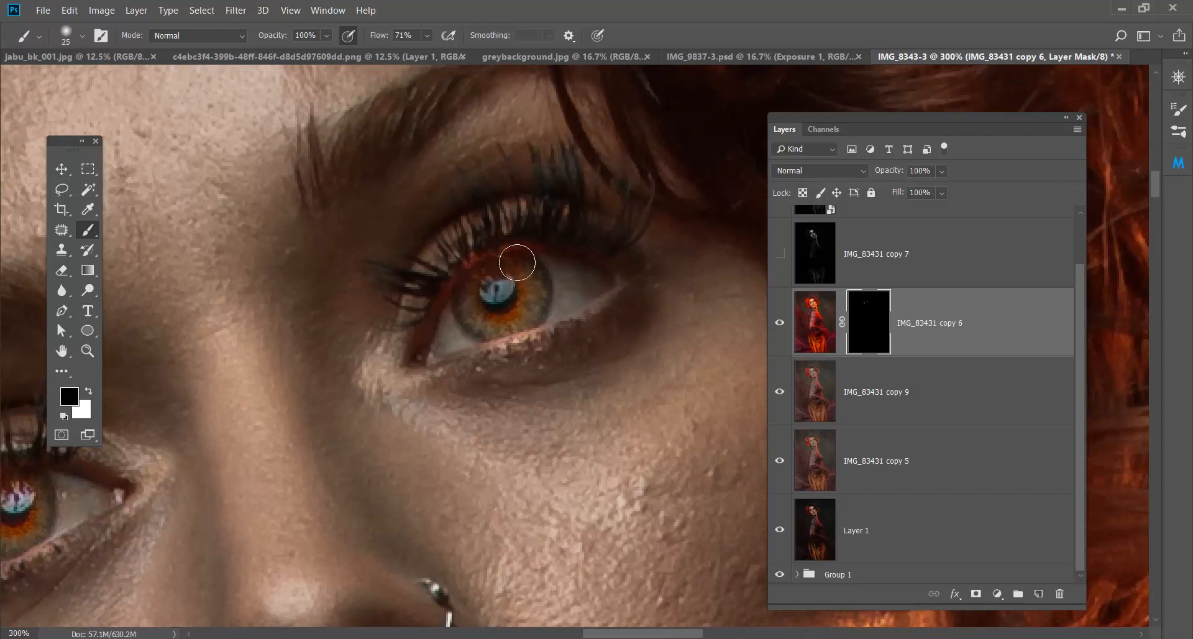
{"action": "key", "text": "ctrl+z"}
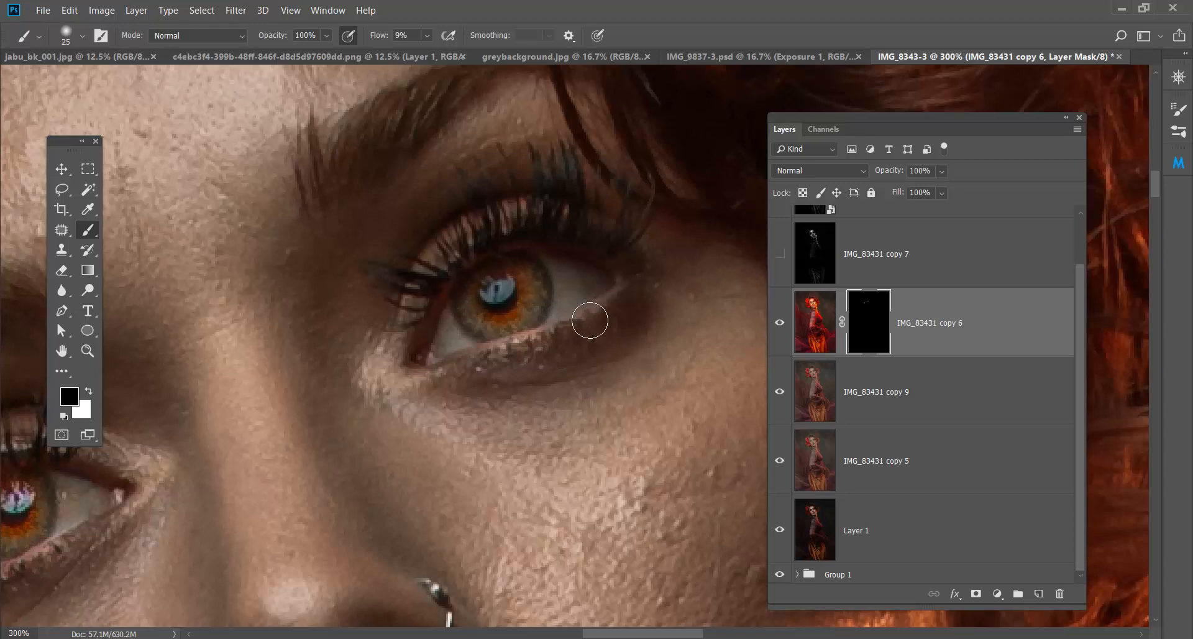
{"action": "left_click", "coordinate": [786, 322]}
Step: Clean the mask around the iris nearest the flowers with the black brush, raising the flow to 20%
{"action": "left_click_drag", "start_coordinate": [339, 438], "coordinate": [655, 341]}
{"action": "left_click_drag", "start_coordinate": [402, 431], "coordinate": [415, 424]}
{"action": "mouse_move", "coordinate": [414, 379]}
{"action": "left_mouse_down"}
{"action": "mouse_move", "coordinate": [348, 412]}
{"action": "mouse_move", "coordinate": [394, 378]}
{"action": "mouse_move", "coordinate": [374, 393]}
{"action": "left_mouse_up"}
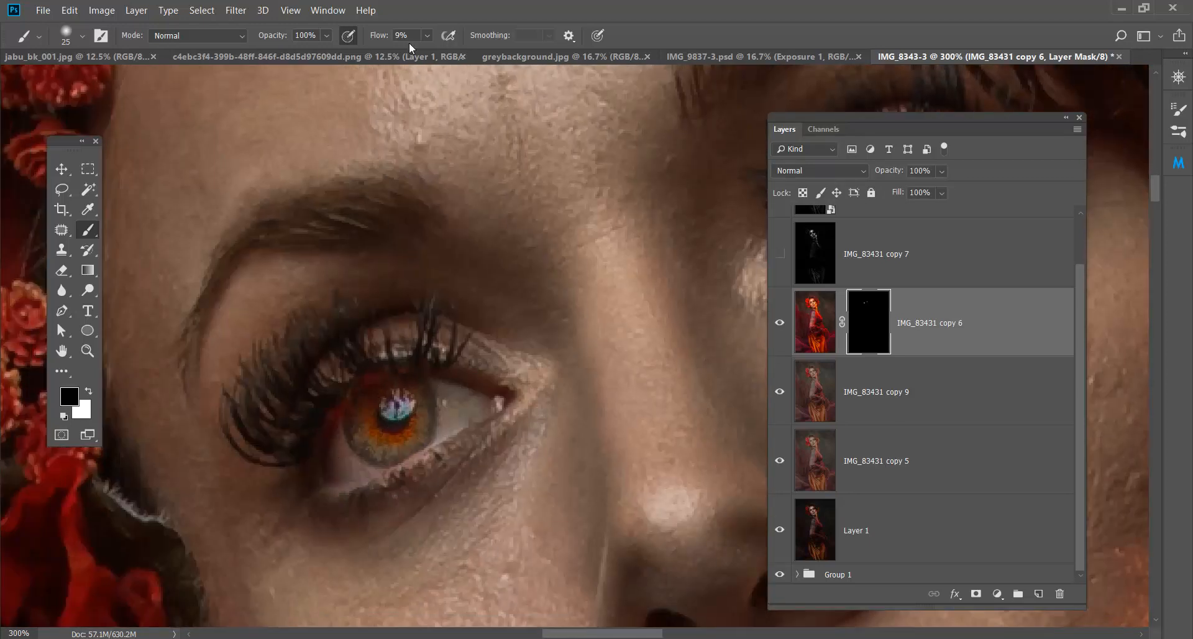
{"action": "type", "text": "20"}
{"action": "key", "text": "Return"}
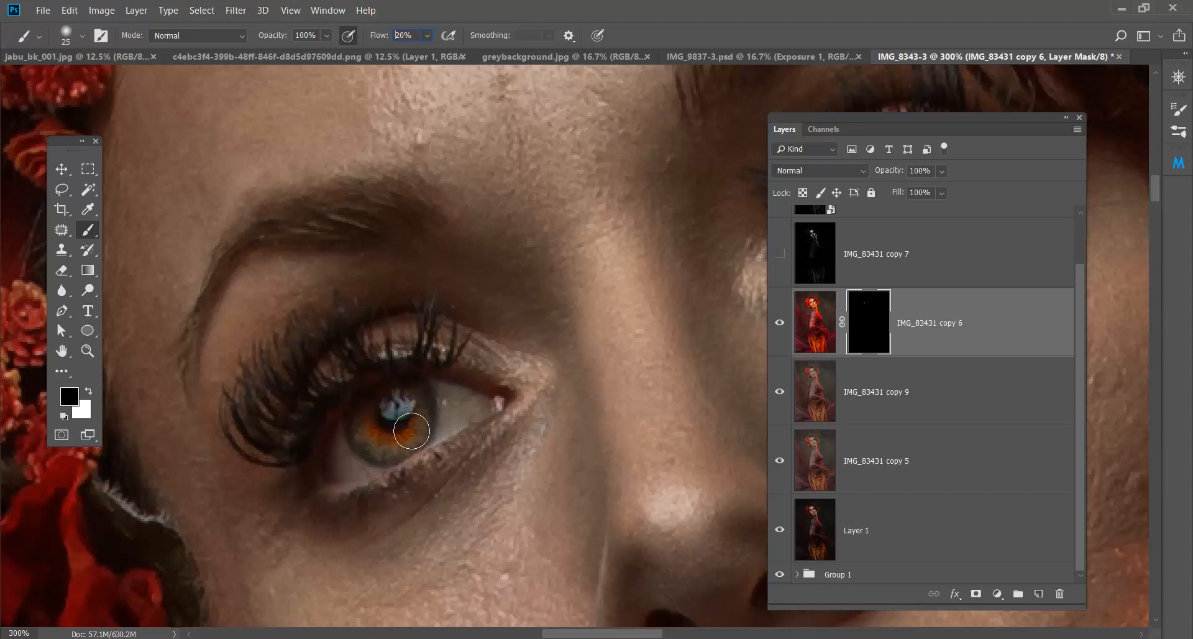
Step: Compare both eyes and display the IMG_83431 copy 6 layer mask on its own
{"action": "left_click_drag", "start_coordinate": [521, 359], "coordinate": [261, 359]}
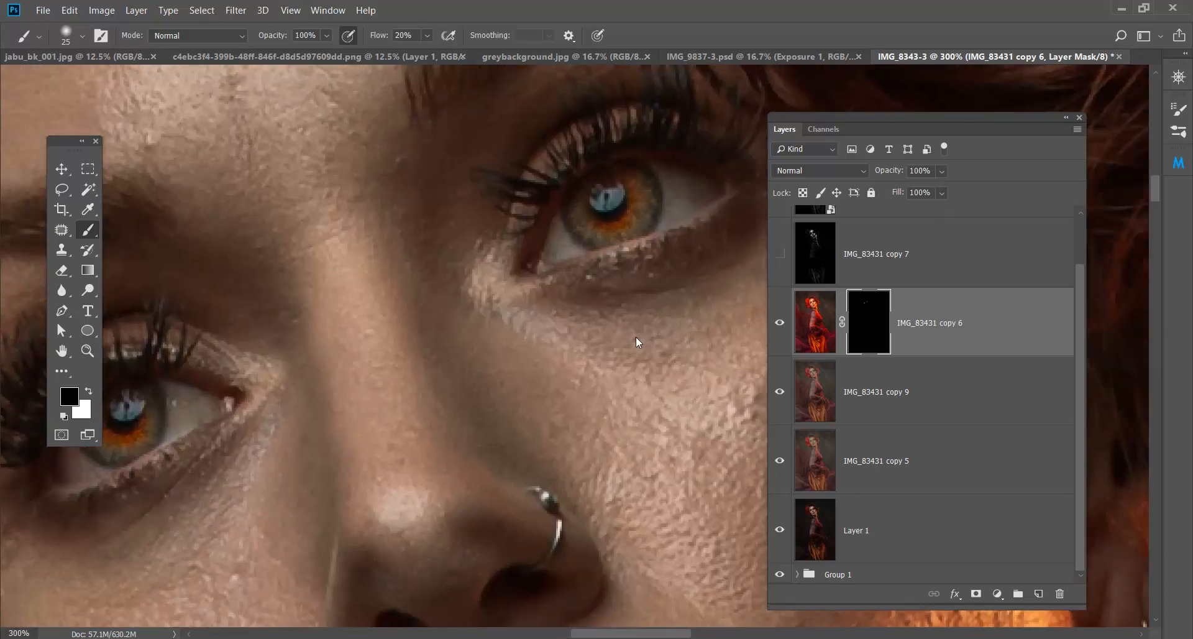
{"action": "left_click_drag", "start_coordinate": [442, 334], "coordinate": [507, 309]}
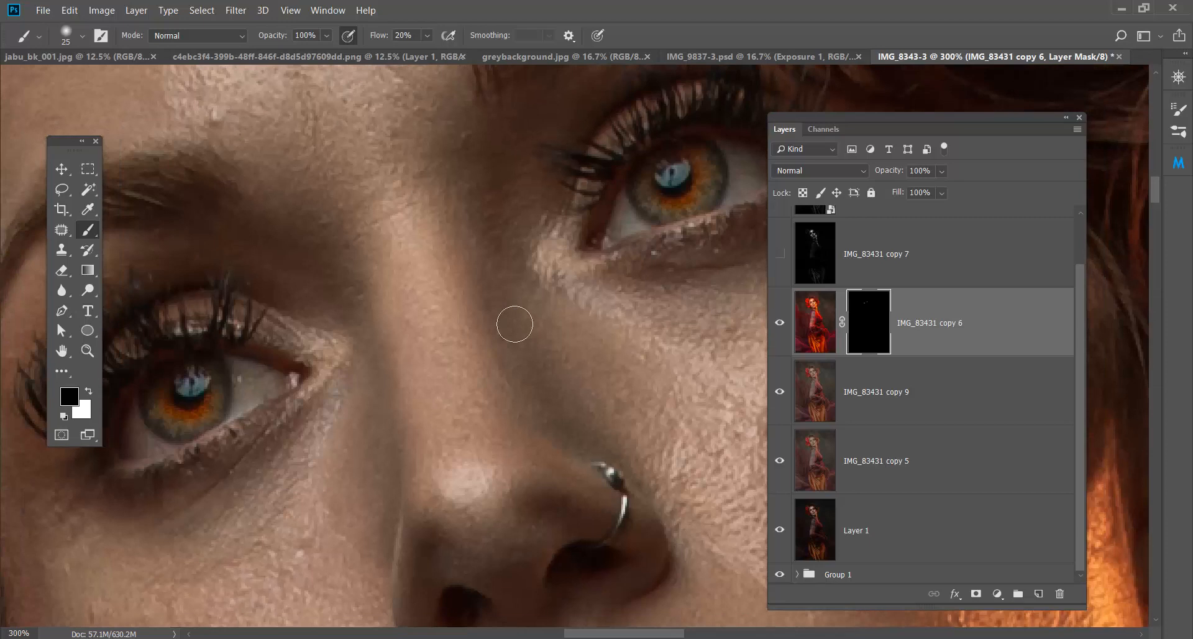
{"action": "left_click", "coordinate": [890, 324], "text": "alt"}
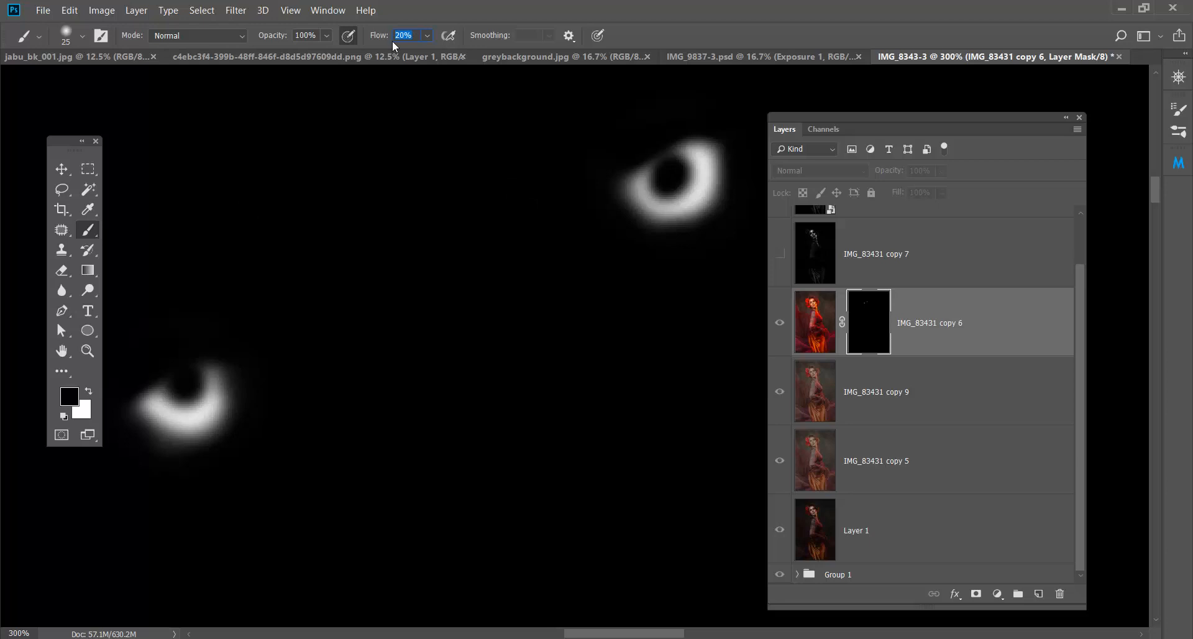
Step: Darken the upper parts of both irises on the IMG_83431 copy 6 mask with the black brush at 9% flow
{"action": "type", "text": "9"}
{"action": "mouse_move", "coordinate": [641, 174]}
{"action": "left_mouse_down"}
{"action": "mouse_move", "coordinate": [646, 197]}
{"action": "mouse_move", "coordinate": [643, 174]}
{"action": "mouse_move", "coordinate": [718, 177]}
{"action": "mouse_move", "coordinate": [697, 147]}
{"action": "left_mouse_up"}
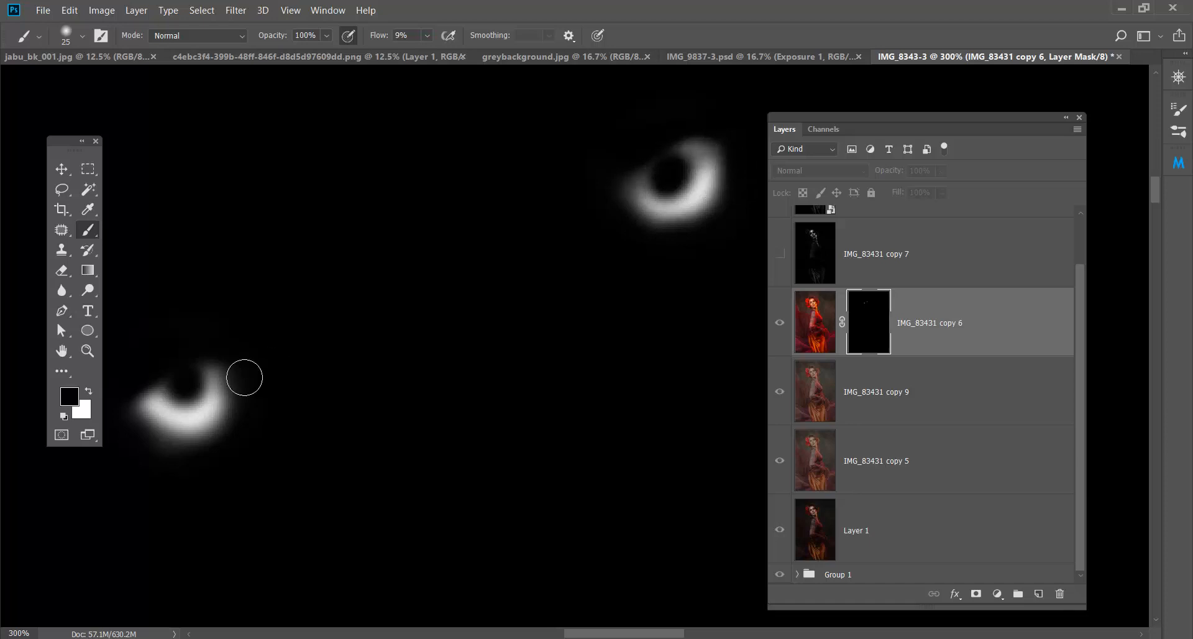
{"action": "mouse_move", "coordinate": [147, 410]}
{"action": "left_mouse_down"}
{"action": "mouse_move", "coordinate": [166, 434]}
{"action": "mouse_move", "coordinate": [155, 427]}
{"action": "mouse_move", "coordinate": [212, 381]}
{"action": "mouse_move", "coordinate": [206, 397]}
{"action": "left_mouse_up"}
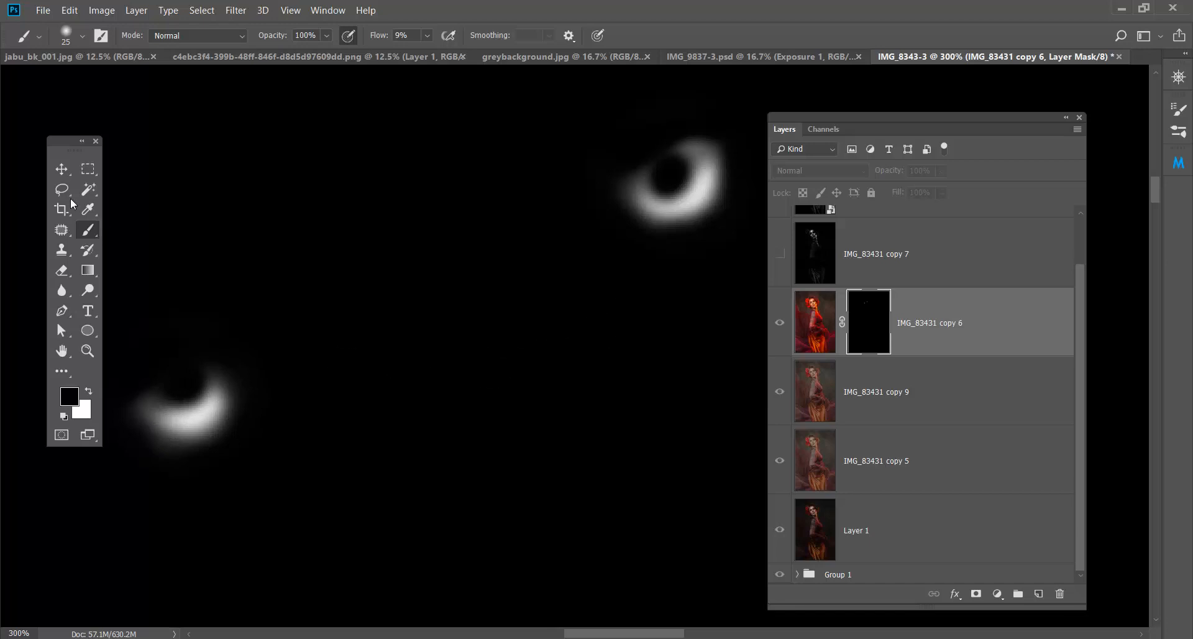
Step: Lower the white output level of the IMG_83431 copy 6 mask with Levels and return to the normal image view
{"action": "left_click", "coordinate": [62, 170]}
{"action": "key", "text": "ctrl+l"}
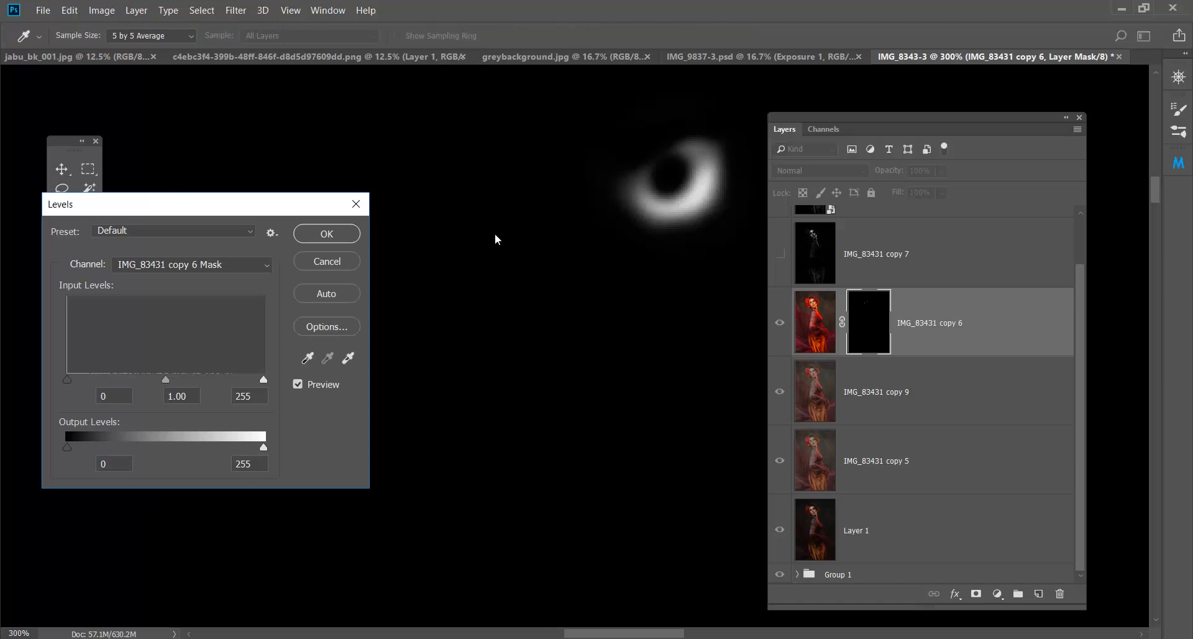
{"action": "left_click_drag", "start_coordinate": [207, 212], "coordinate": [420, 235]}
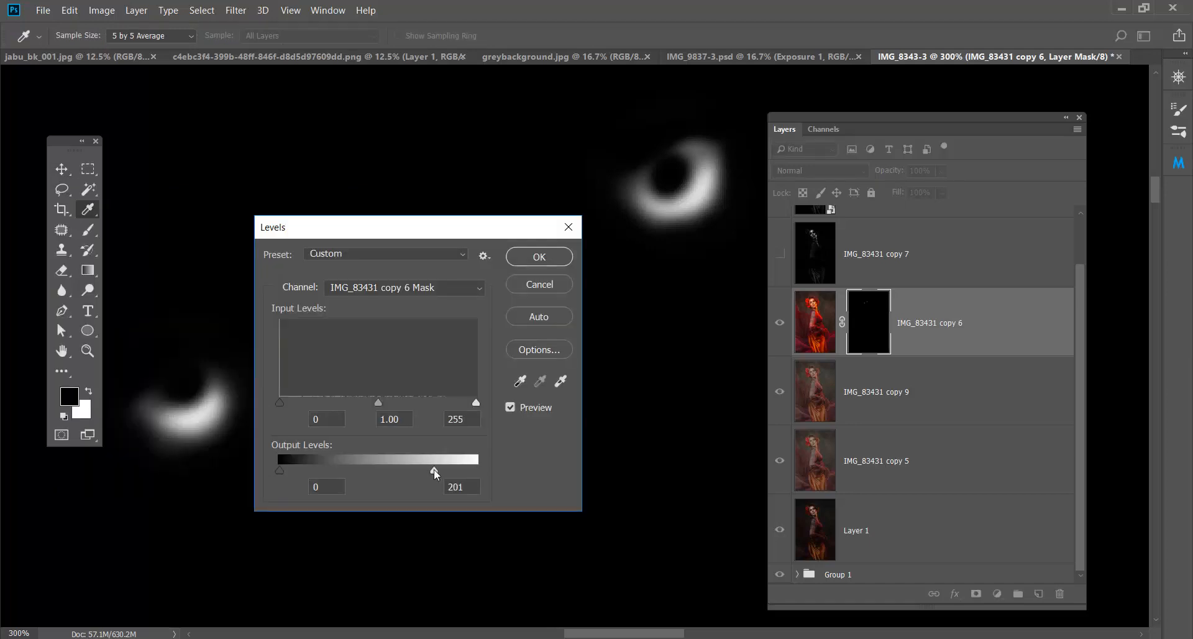
{"action": "left_click_drag", "start_coordinate": [437, 470], "coordinate": [416, 470]}
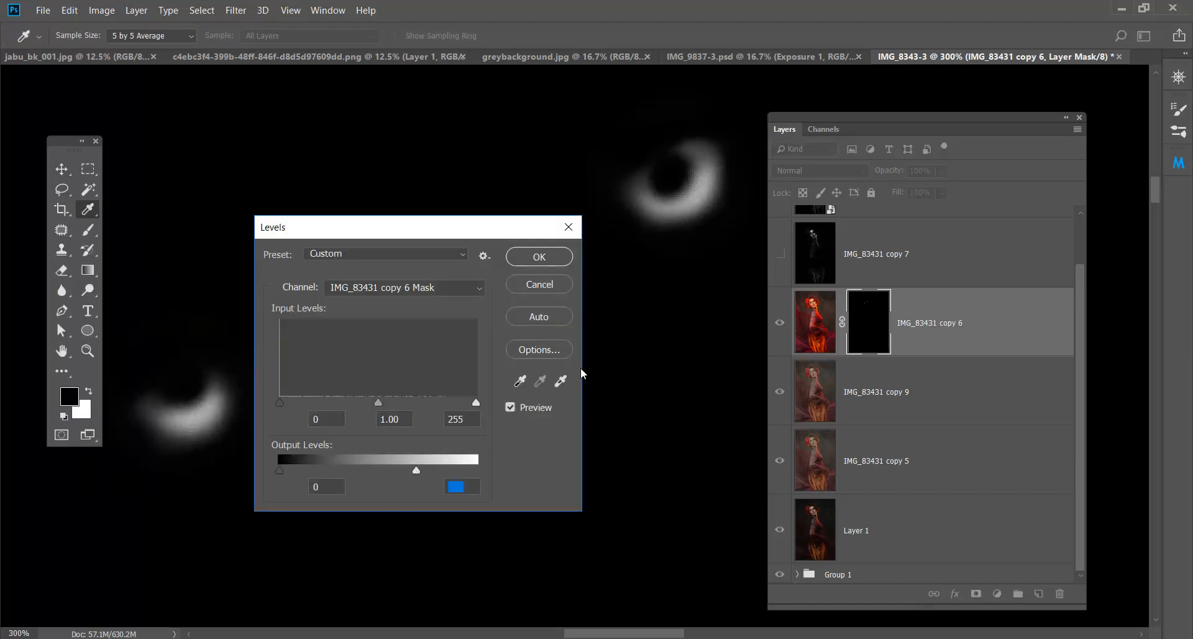
{"action": "left_click", "coordinate": [529, 260]}
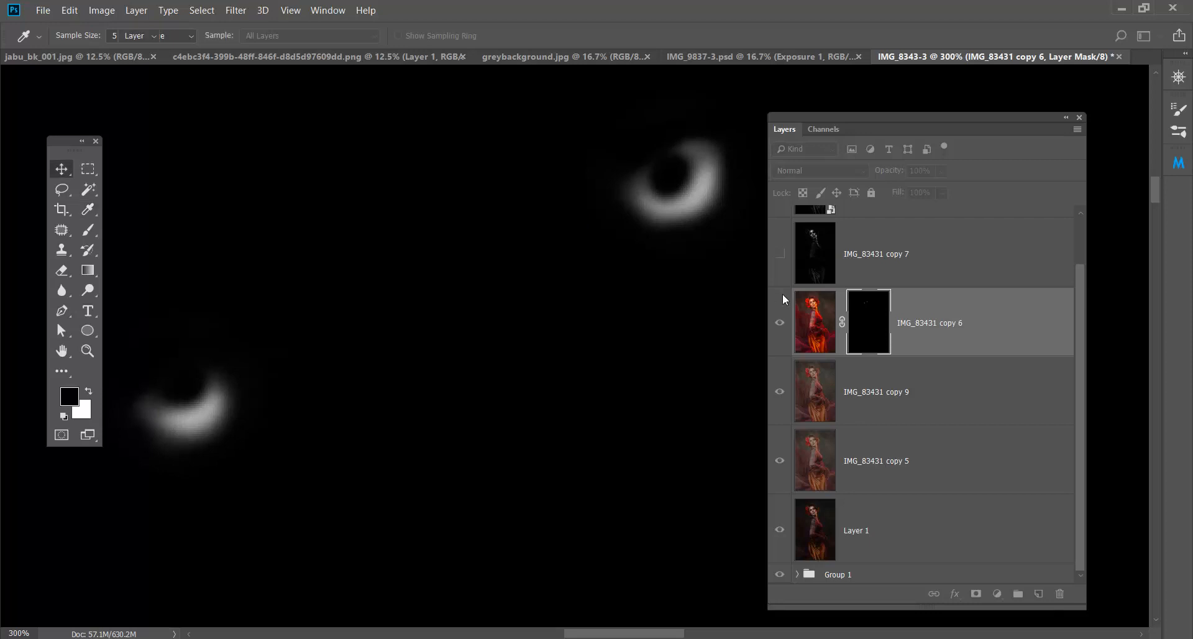
{"action": "left_click", "coordinate": [781, 326]}
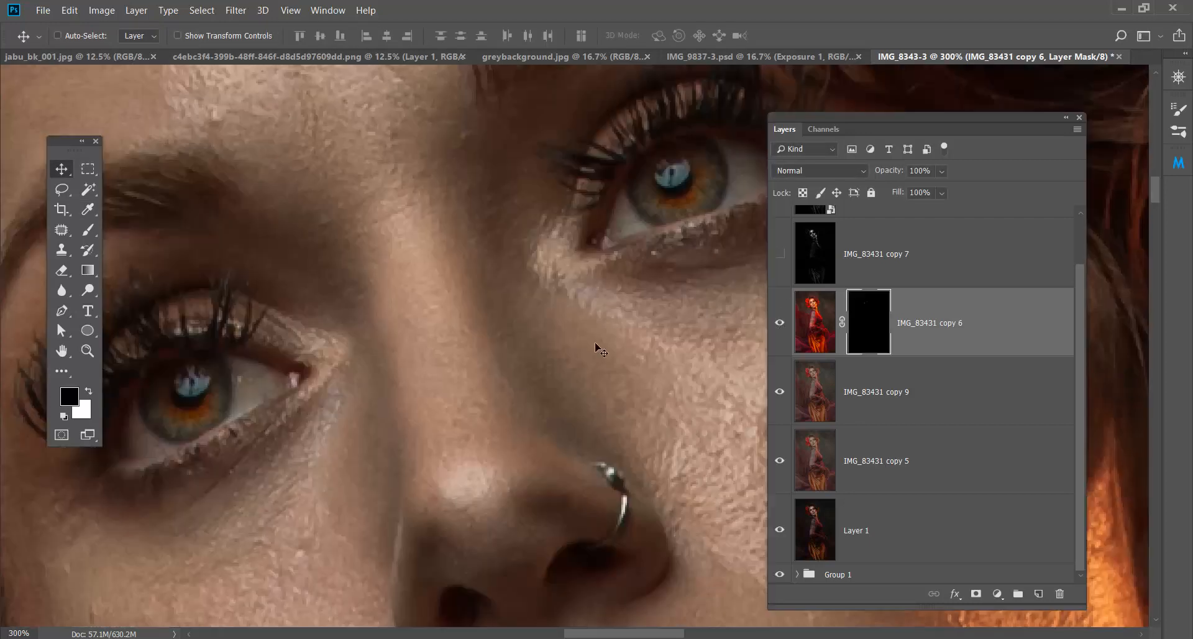
Step: Paint white on the IMG_83431 copy 6 mask over the hair, flowers, lit neck and neckline with a 250 px brush at 5% flow
{"action": "left_click_drag", "start_coordinate": [500, 313], "coordinate": [610, 312]}
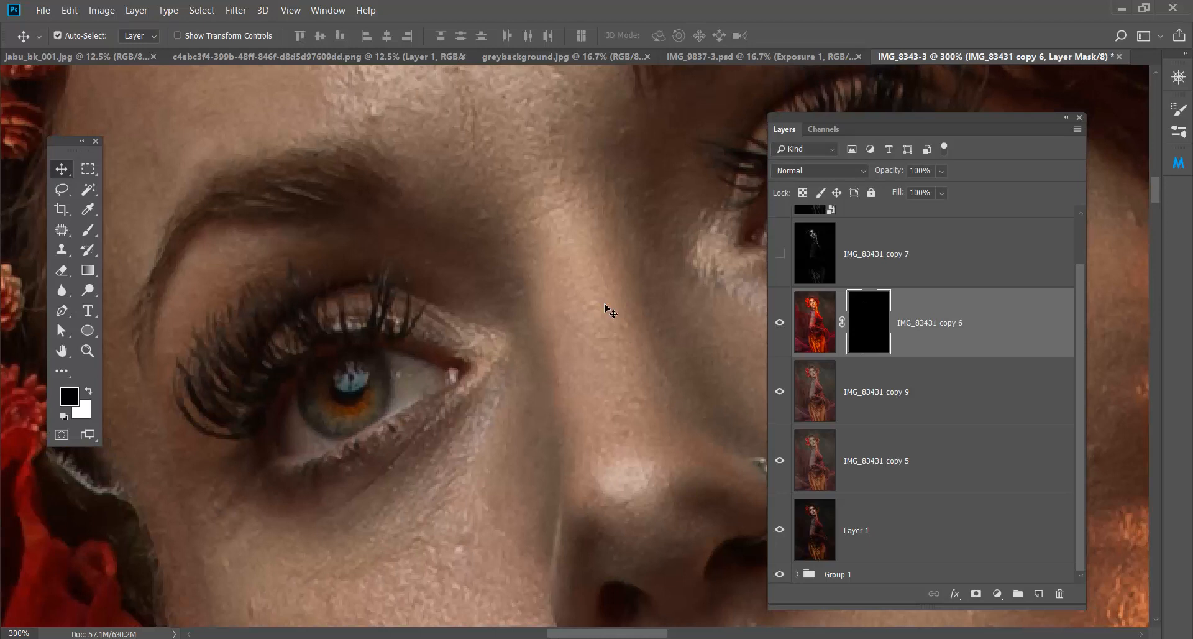
{"action": "key", "text": "ctrl+minus"}
{"action": "key", "text": "ctrl+minus"}
{"action": "key", "text": "ctrl+minus"}
{"action": "key", "text": "ctrl+minus"}
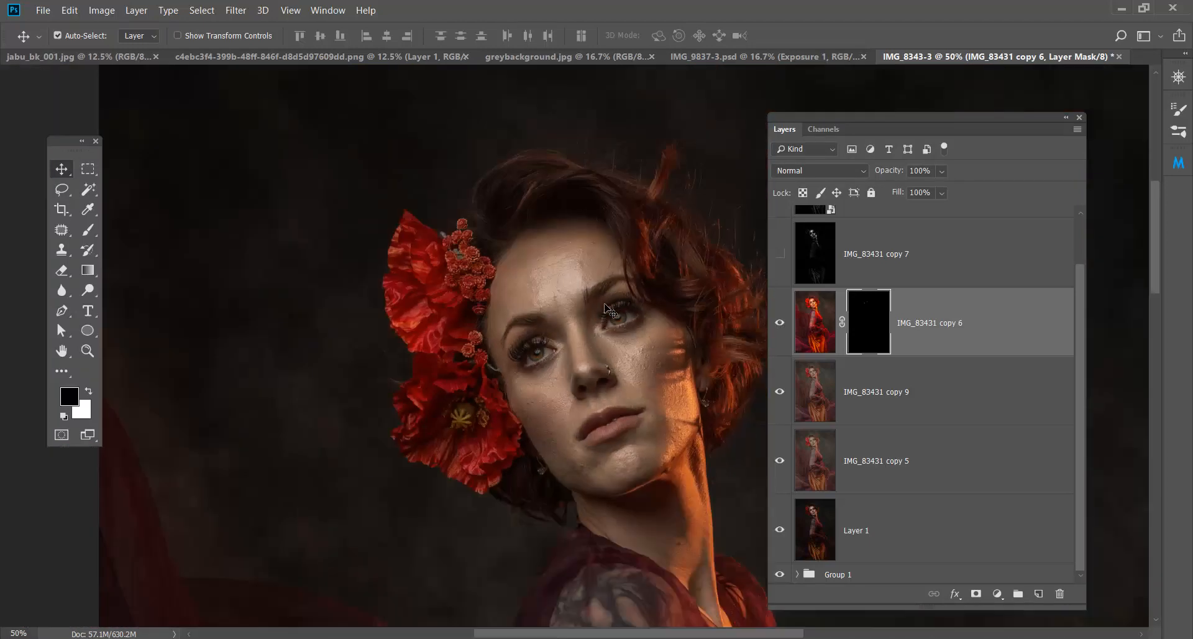
{"action": "left_click_drag", "start_coordinate": [540, 395], "coordinate": [401, 349]}
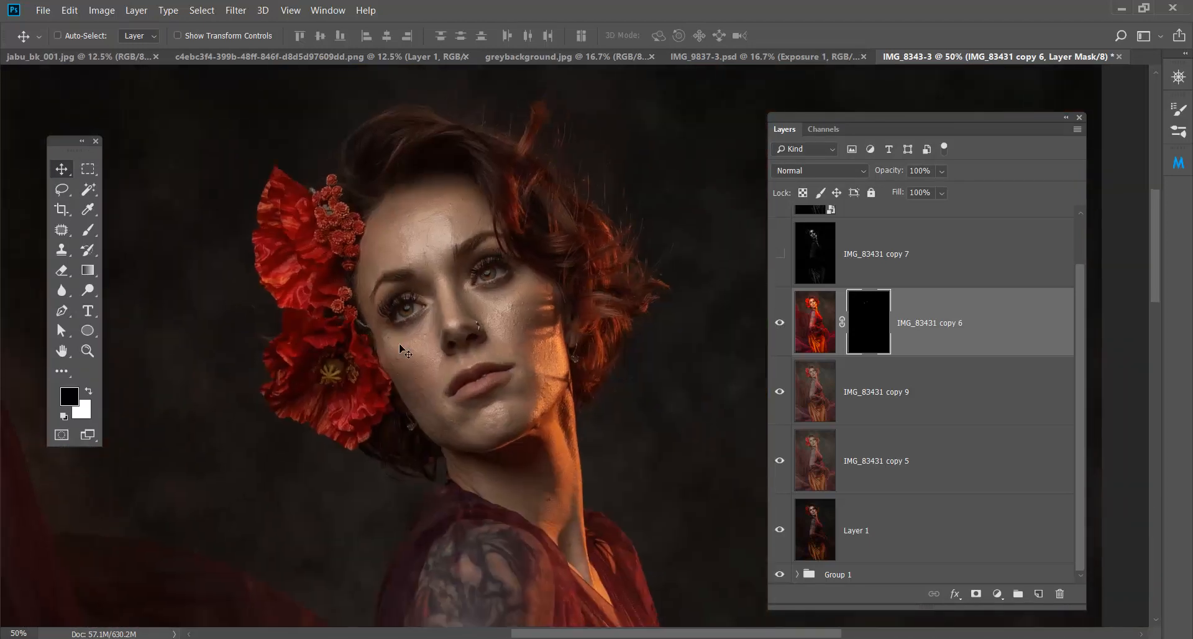
{"action": "left_click", "coordinate": [92, 233]}
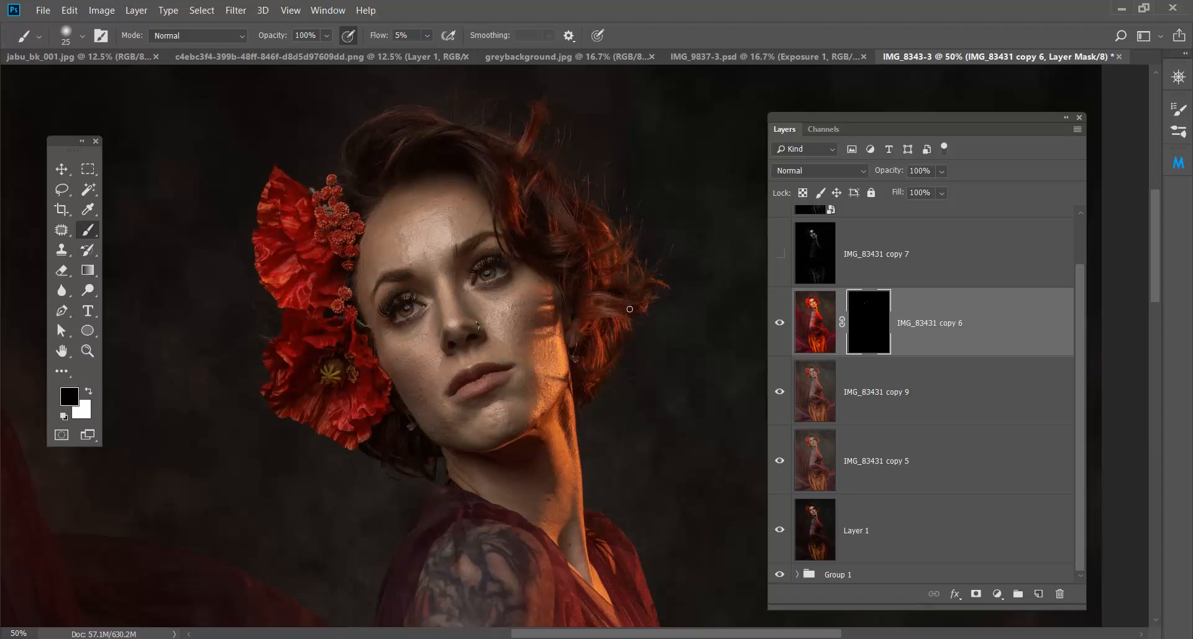
{"action": "key", "text": "bracketright"}
{"action": "key", "text": "bracketright"}
{"action": "key", "text": "bracketright"}
{"action": "key", "text": "bracketright"}
{"action": "key", "text": "bracketright"}
{"action": "key", "text": "bracketright"}
{"action": "key", "text": "bracketright"}
{"action": "key", "text": "bracketright"}
{"action": "key", "text": "bracketright"}
{"action": "key", "text": "bracketright"}
{"action": "key", "text": "x"}
{"action": "mouse_move", "coordinate": [636, 375]}
{"action": "left_mouse_down"}
{"action": "mouse_move", "coordinate": [596, 225]}
{"action": "mouse_move", "coordinate": [521, 196]}
{"action": "mouse_move", "coordinate": [538, 179]}
{"action": "mouse_move", "coordinate": [596, 261]}
{"action": "left_mouse_up"}
{"action": "left_click_drag", "start_coordinate": [322, 268], "coordinate": [354, 269]}
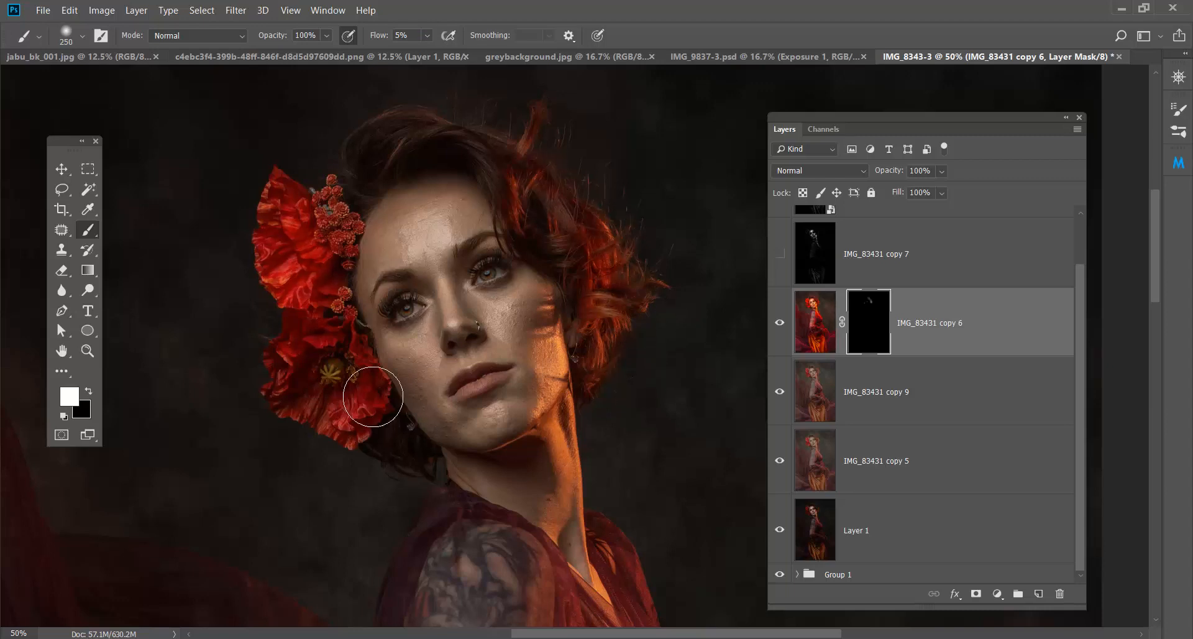
{"action": "left_click_drag", "start_coordinate": [437, 439], "coordinate": [340, 251]}
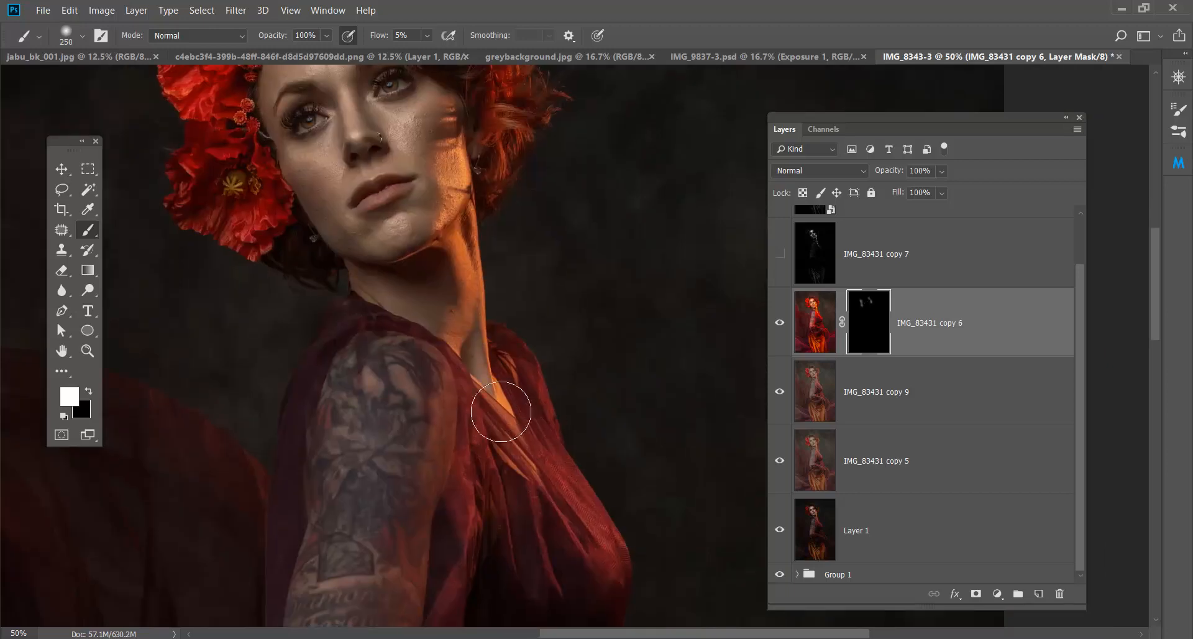
{"action": "left_click_drag", "start_coordinate": [501, 358], "coordinate": [520, 466]}
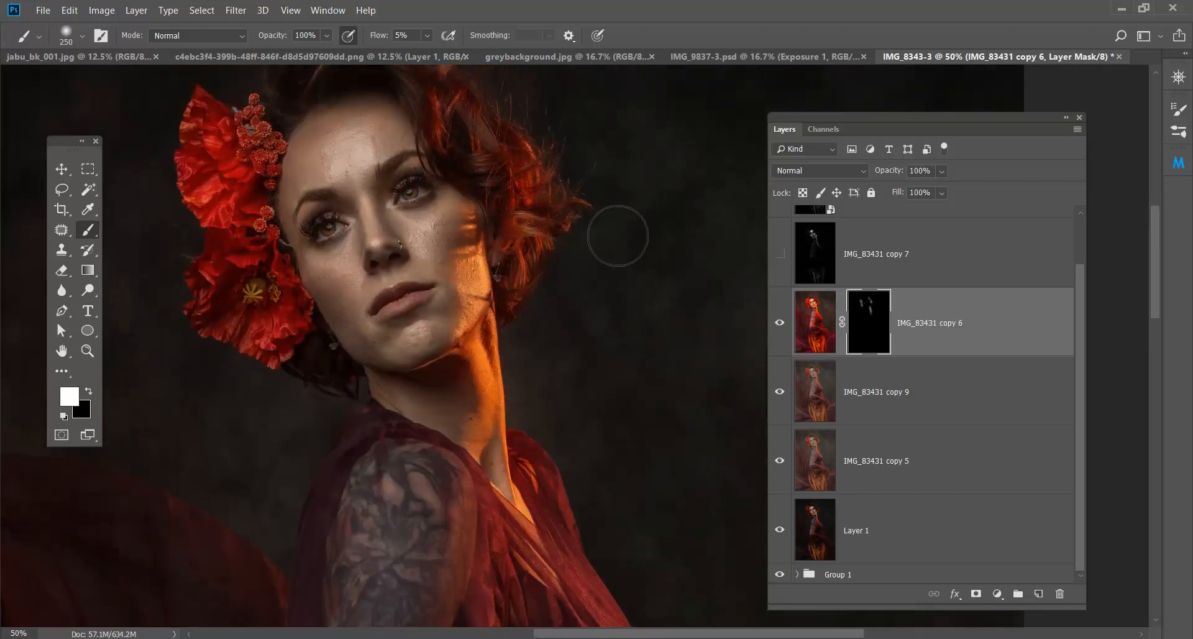
Step: Compare the image with IMG_83431 copy 6 hidden and shown, and reduce that layer's opacity to 60%
{"action": "left_click", "coordinate": [784, 327]}
{"action": "left_click", "coordinate": [784, 327]}
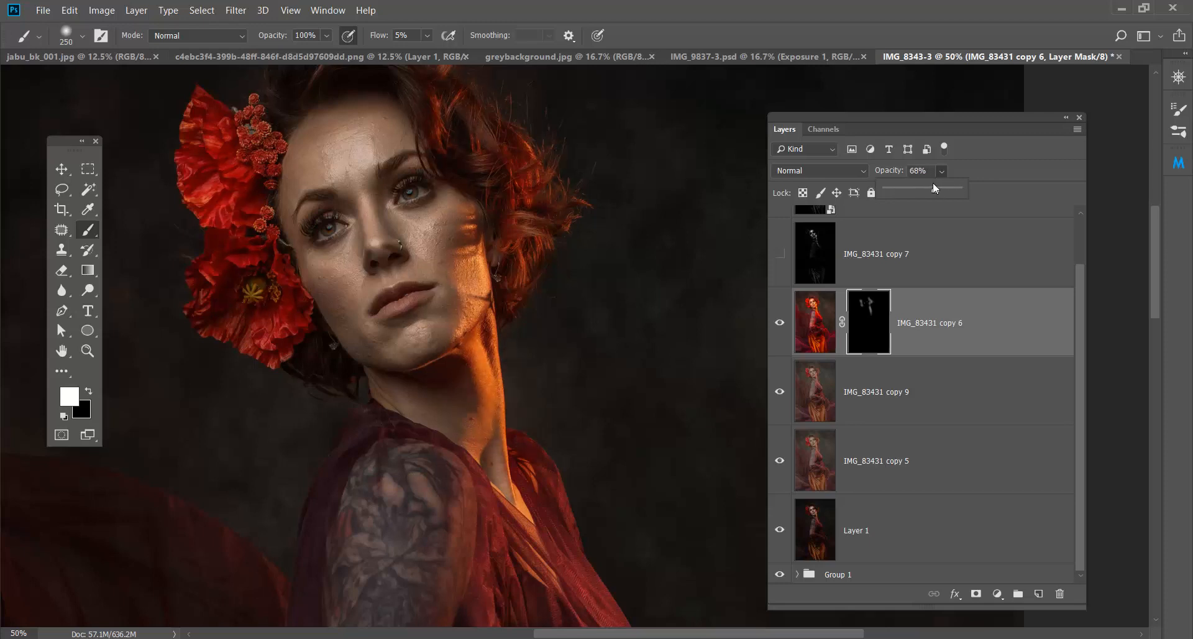
{"action": "left_click", "coordinate": [875, 341]}
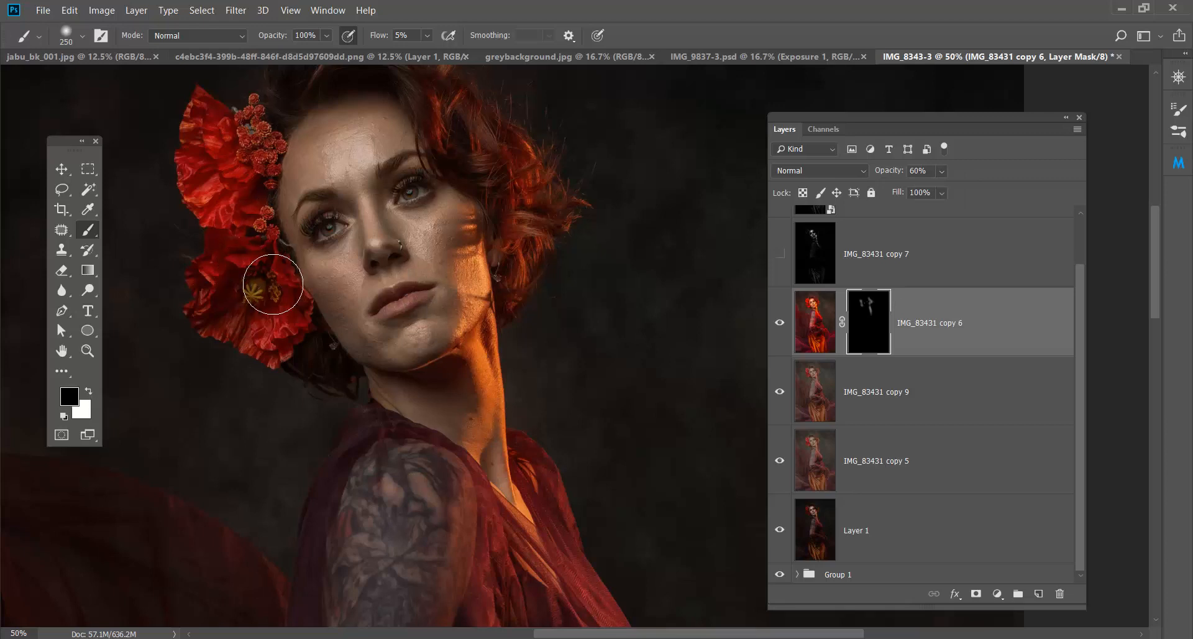
Step: Look over the face, neckline and whole figure, comparing the image with IMG_83431 copy 6 hidden and shown
{"action": "key", "text": "x"}
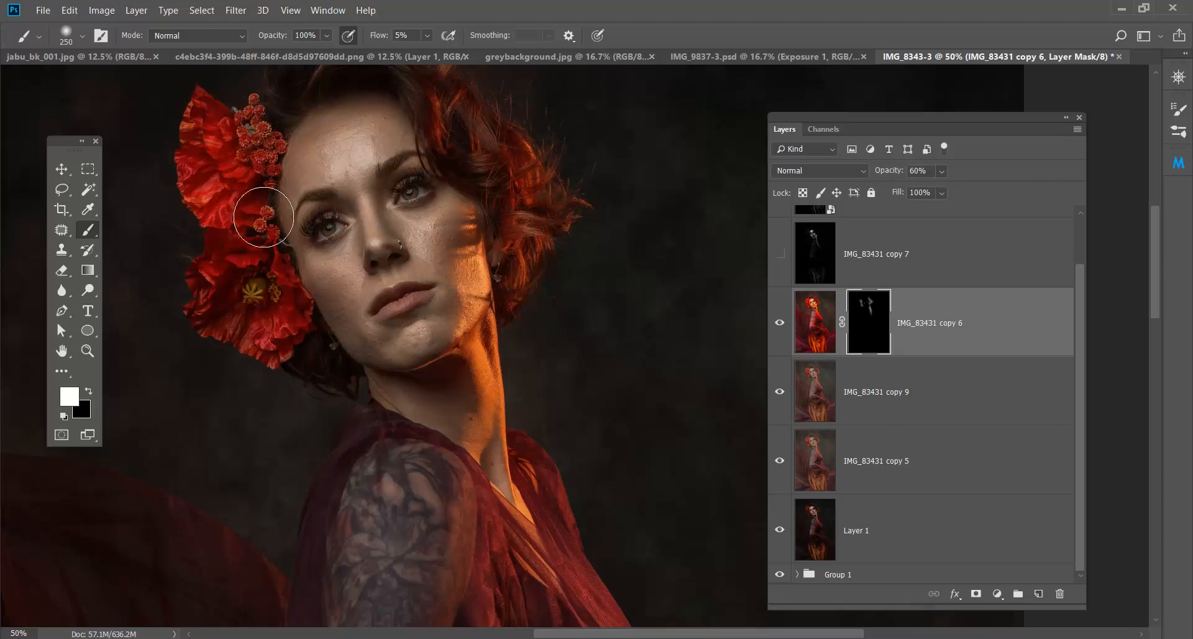
{"action": "key", "text": "x"}
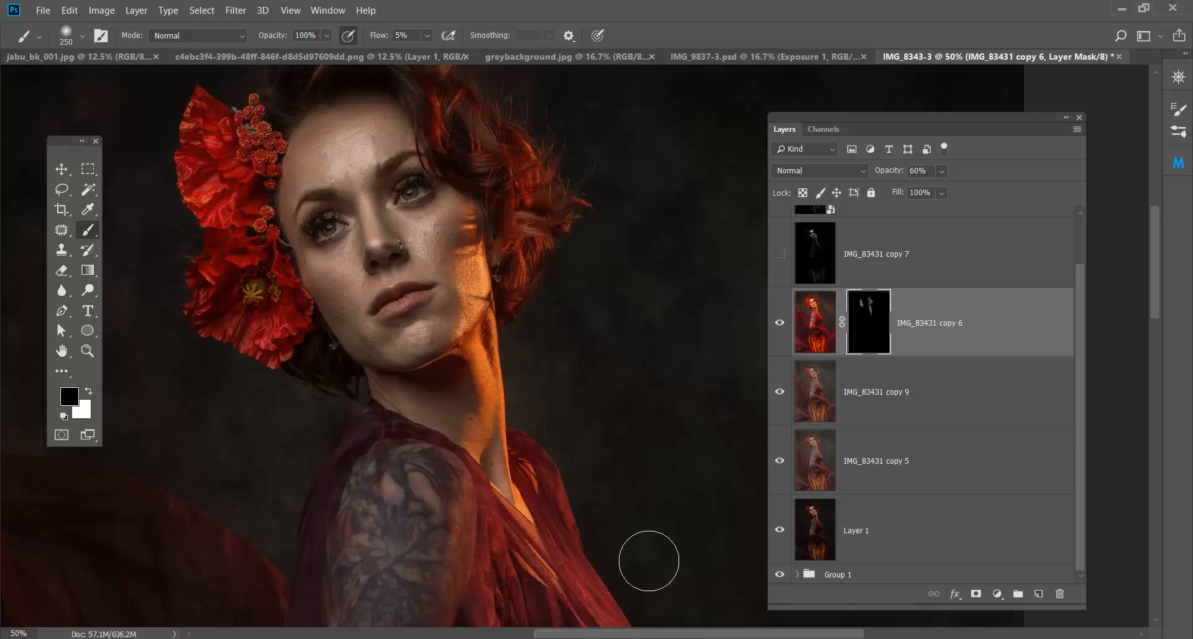
{"action": "left_click_drag", "start_coordinate": [502, 474], "coordinate": [499, 398]}
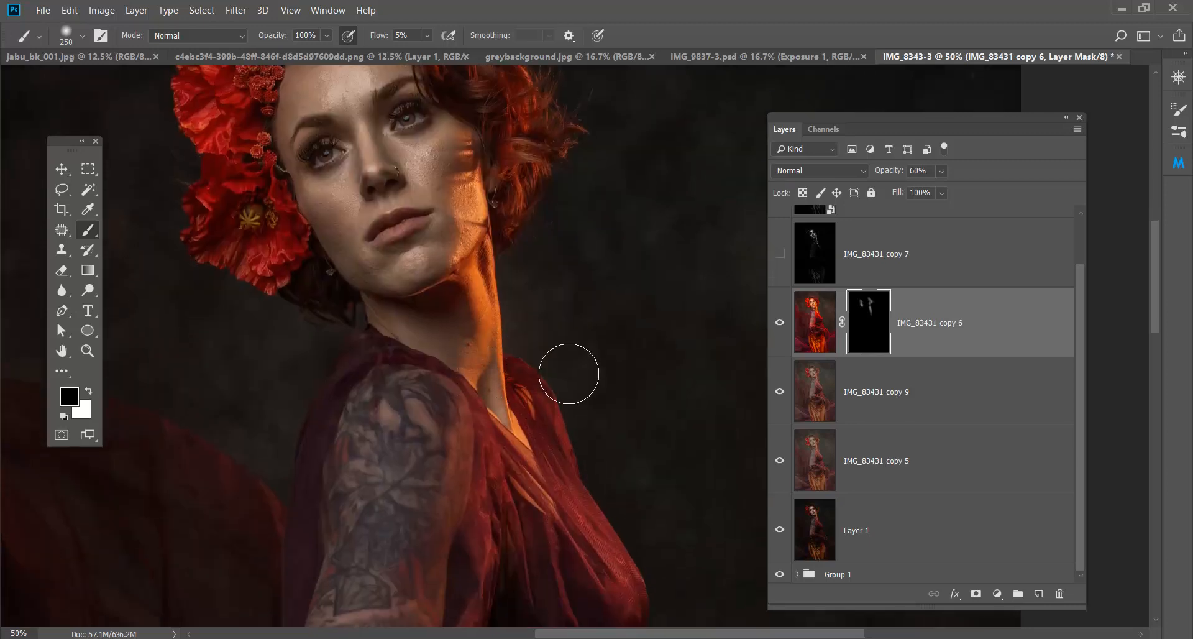
{"action": "left_click_drag", "start_coordinate": [557, 470], "coordinate": [528, 299]}
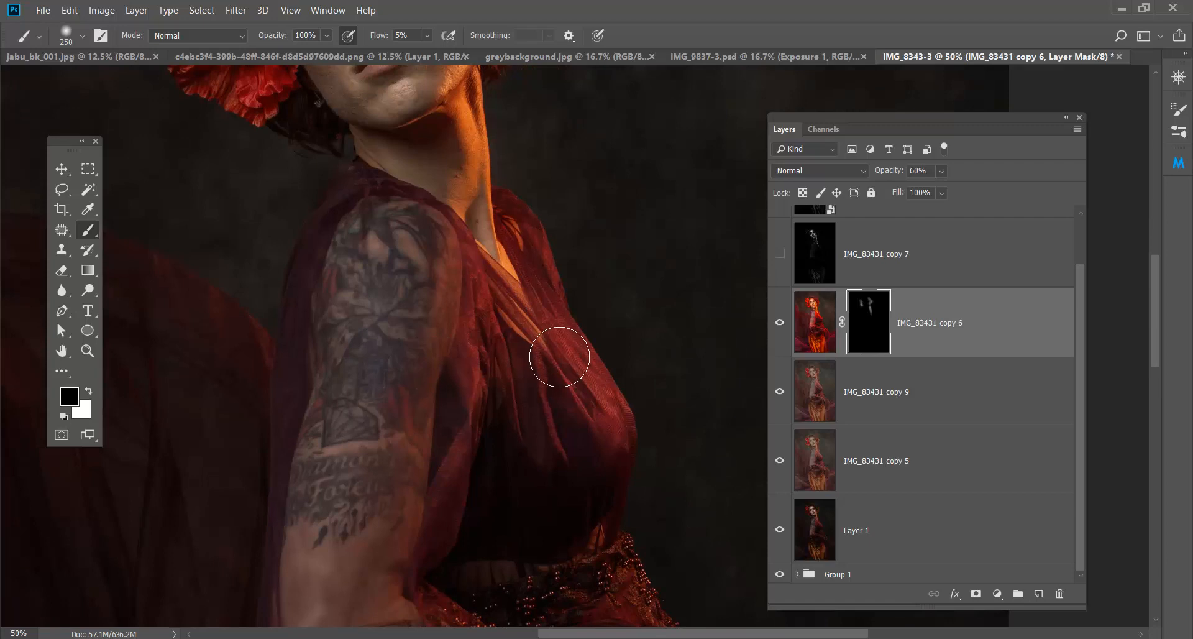
{"action": "key", "text": "ctrl+minus"}
{"action": "key", "text": "ctrl+minus"}
{"action": "key", "text": "ctrl+minus"}
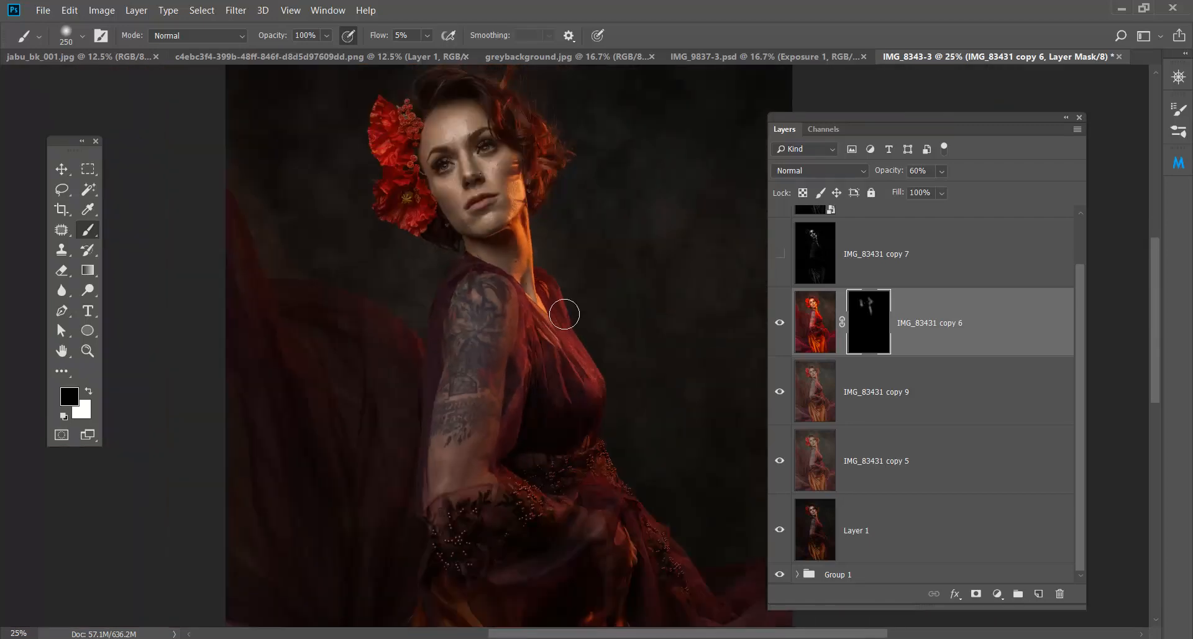
{"action": "left_click_drag", "start_coordinate": [496, 199], "coordinate": [506, 266]}
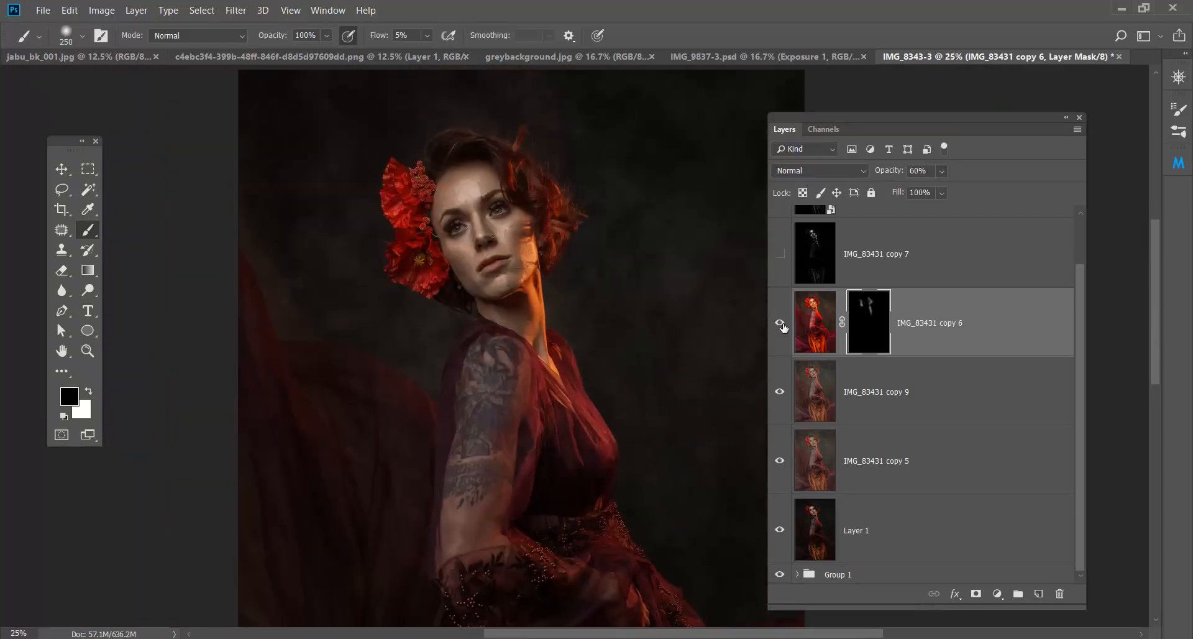
{"action": "left_click", "coordinate": [782, 325]}
{"action": "left_click", "coordinate": [783, 327]}
{"action": "left_click", "coordinate": [780, 324]}
Step: Stamp all visible layers into a new merged layer above IMG_83431 copy 6
{"action": "key", "text": "ctrl+2"}
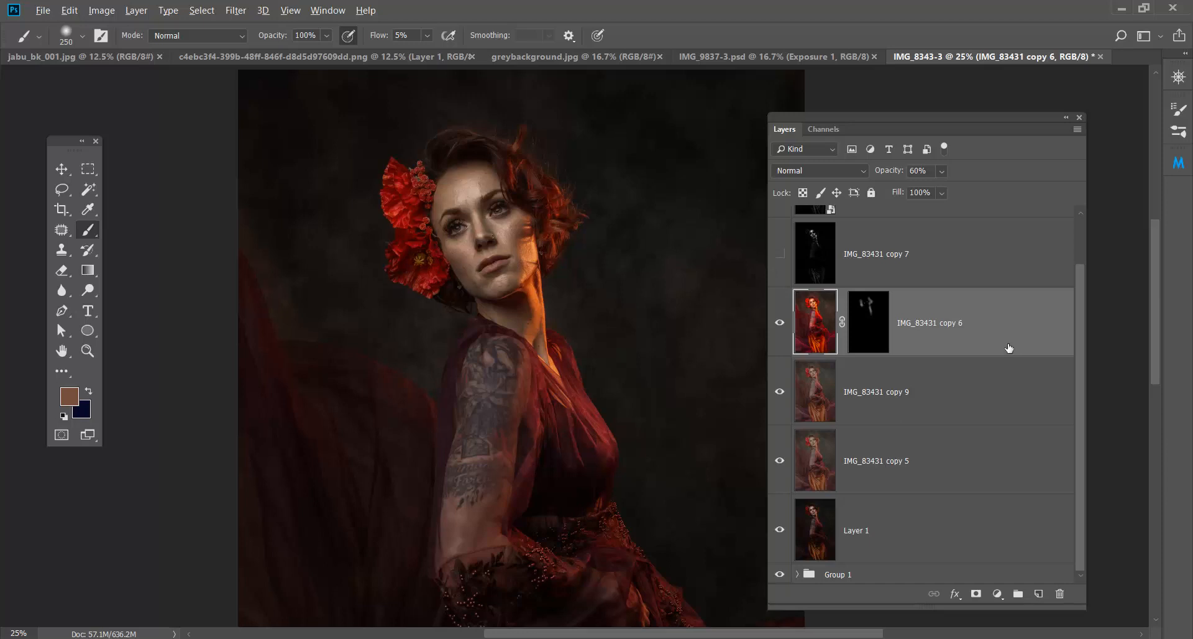
{"action": "key", "text": "ctrl+shift+alt+e"}
{"action": "left_click", "coordinate": [62, 169]}
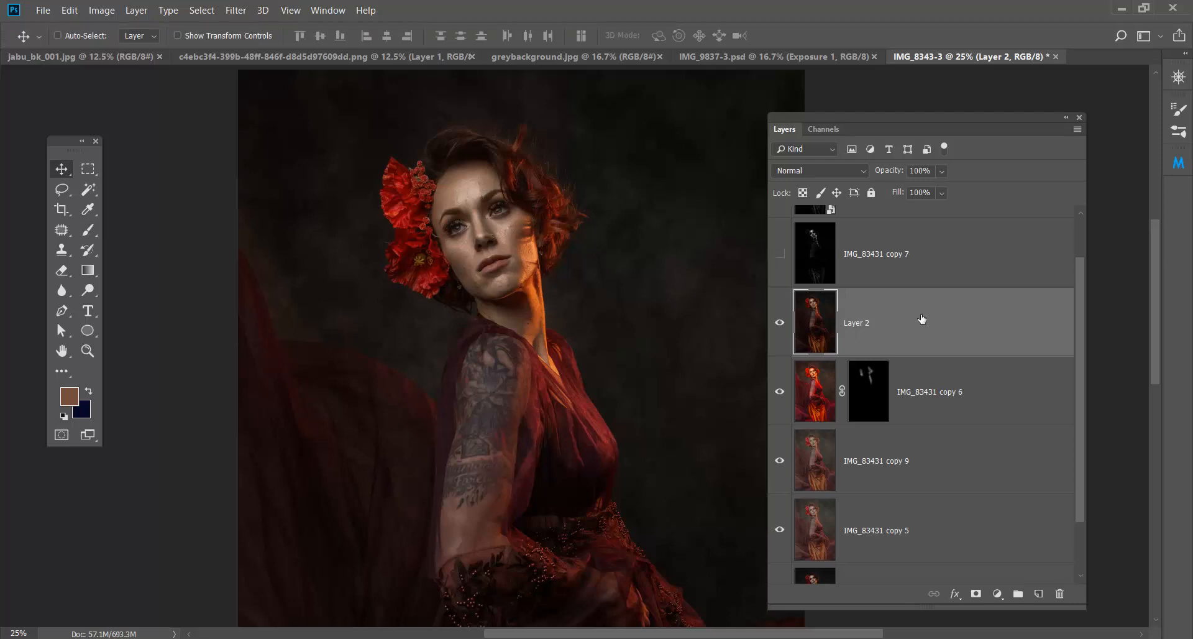
Step: Preview the IMG_83431 copy 7 layer, hide it again and reselect Layer 2
{"action": "scroll", "coordinate": [932, 316], "scroll_direction": "up", "scroll_amount": 1}
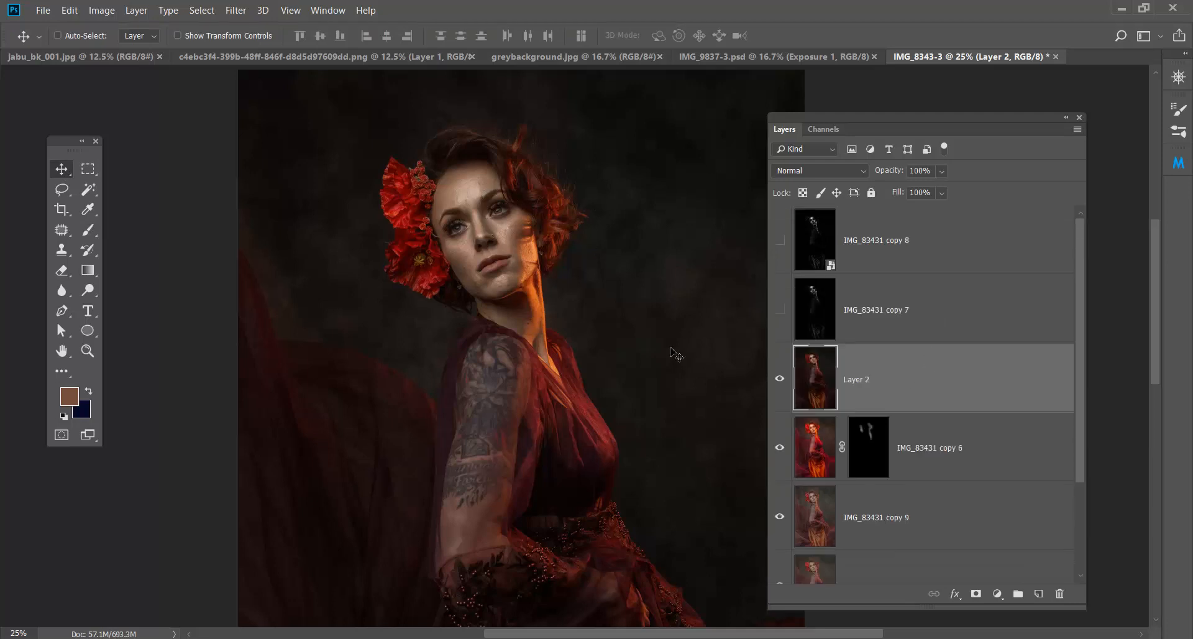
{"action": "left_click", "coordinate": [790, 310]}
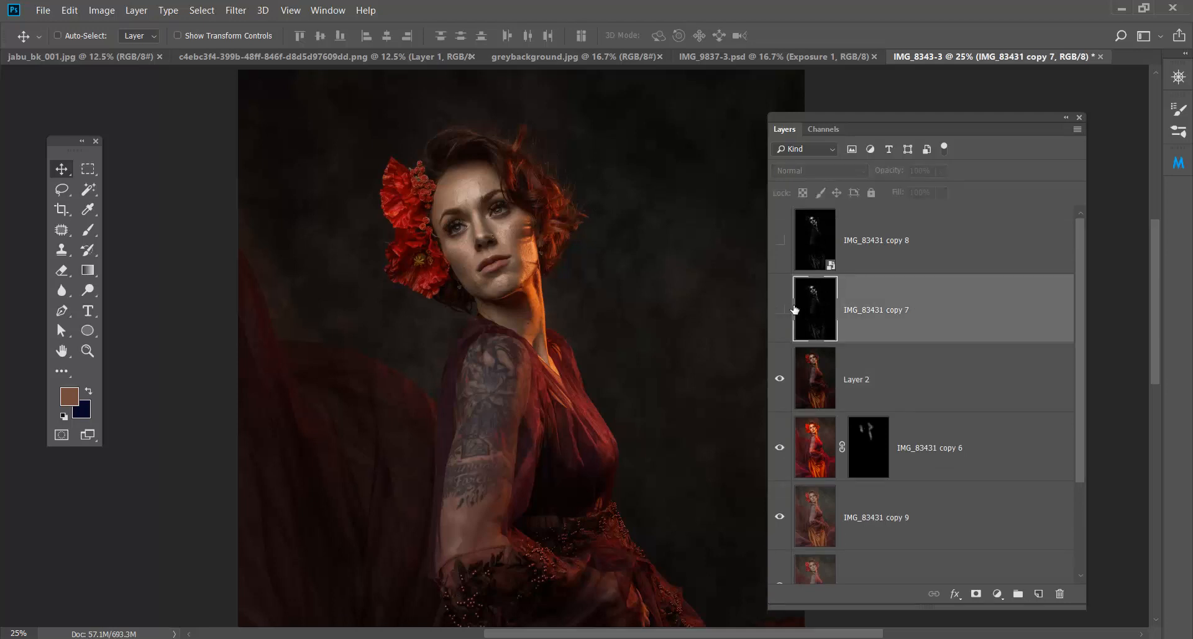
{"action": "left_click", "coordinate": [781, 310]}
{"action": "left_click", "coordinate": [780, 310]}
{"action": "left_click", "coordinate": [901, 375]}
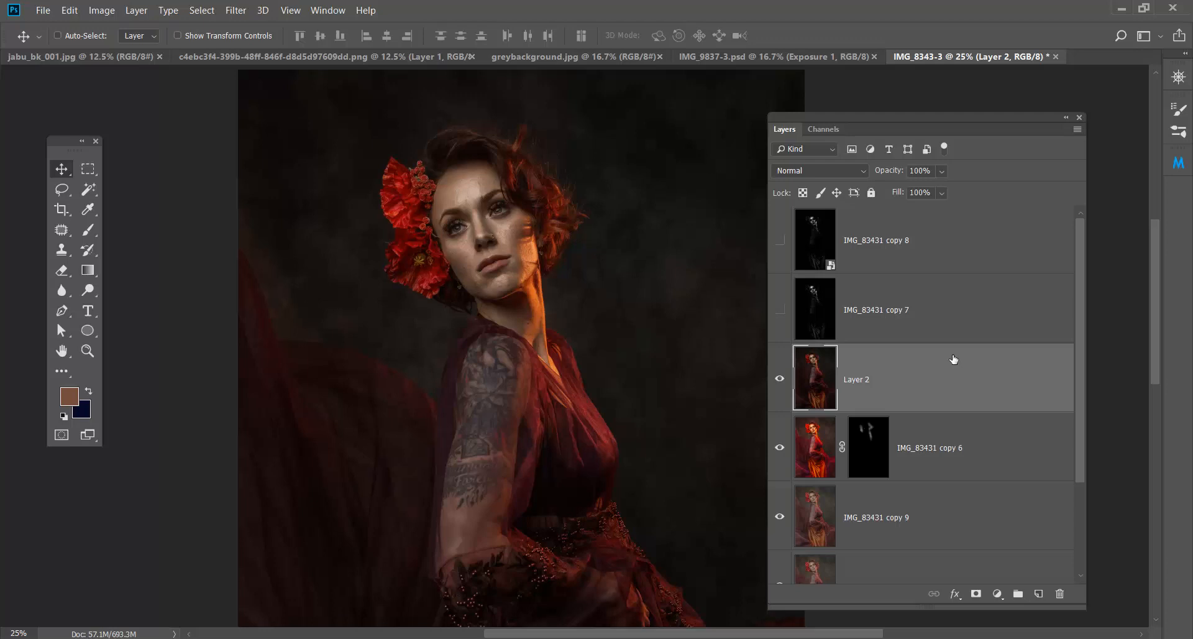
Step: Run the Jabu Frequency Separation action on Layer 2 with a Gaussian Blur radius of 8 pixels
{"action": "left_click", "coordinate": [323, 11]}
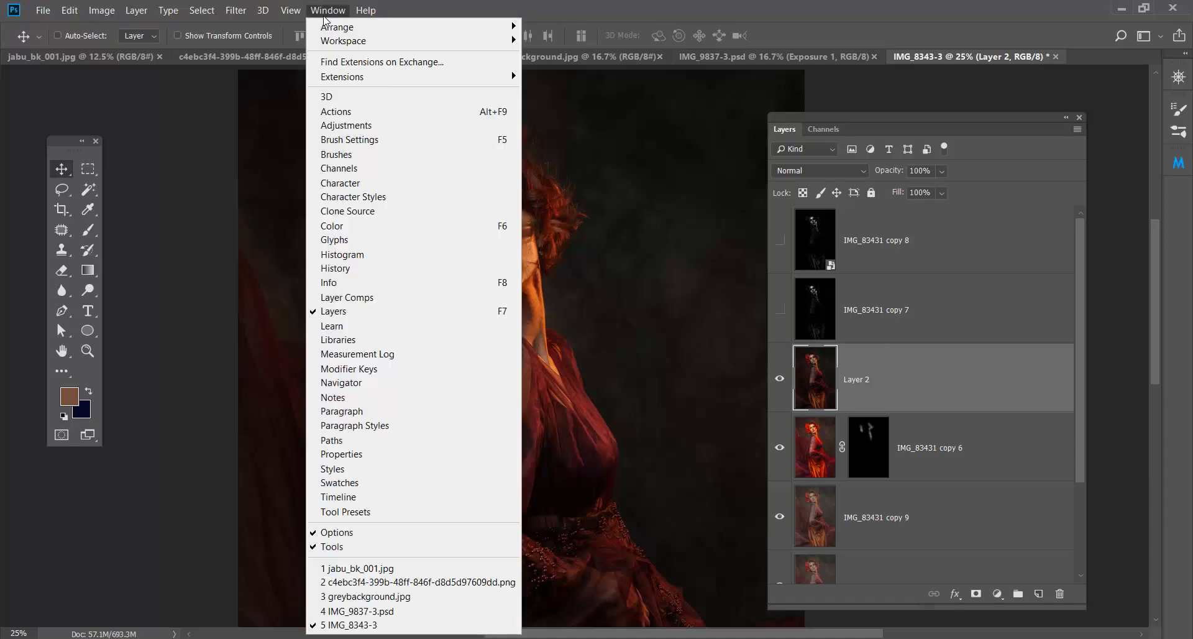
{"action": "left_click", "coordinate": [348, 114]}
{"action": "left_click", "coordinate": [208, 217]}
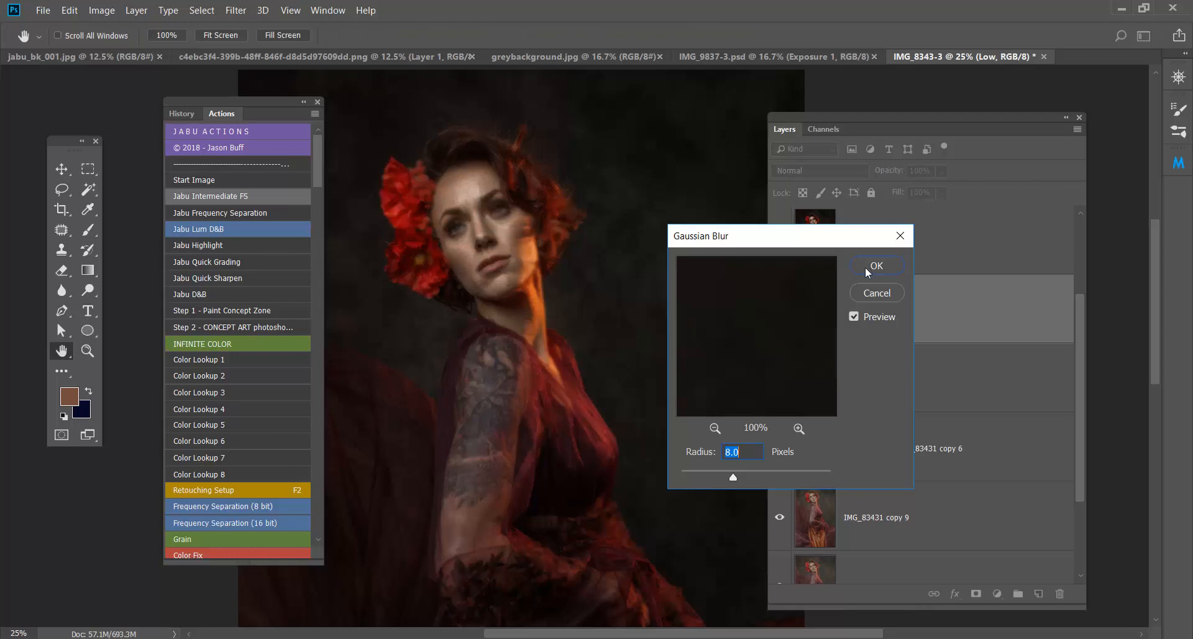
{"action": "left_click", "coordinate": [866, 267]}
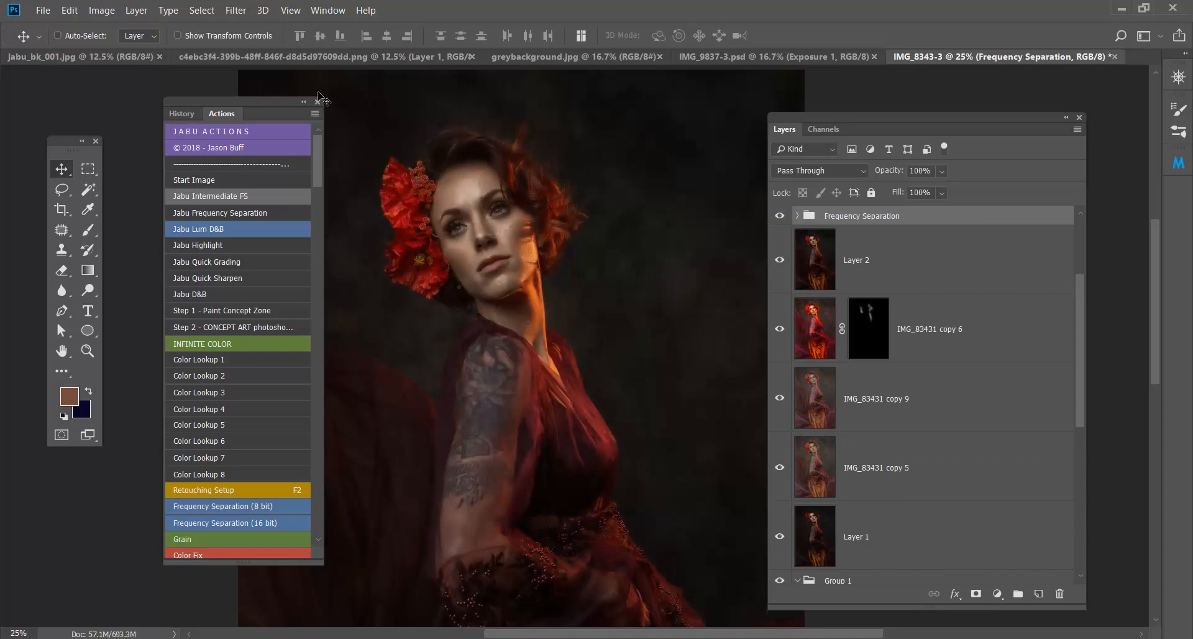
{"action": "left_click", "coordinate": [317, 102]}
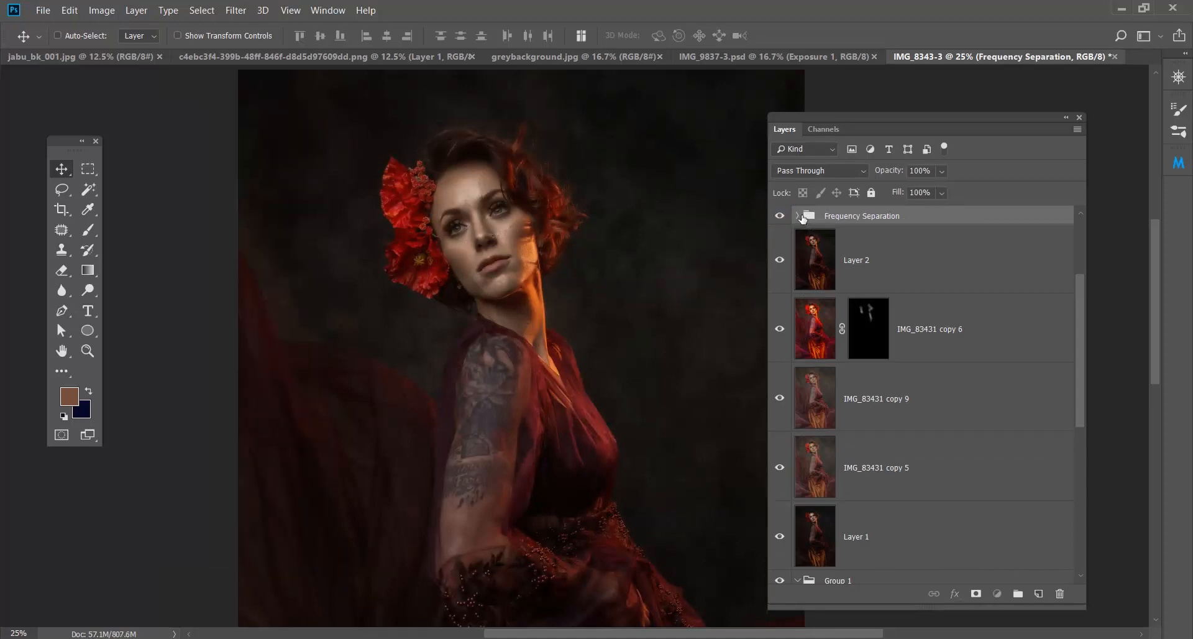
Step: Expand the Frequency Separation group and make its Low layer active for work with the Lasso tool
{"action": "left_click", "coordinate": [797, 215]}
{"action": "left_click", "coordinate": [920, 329]}
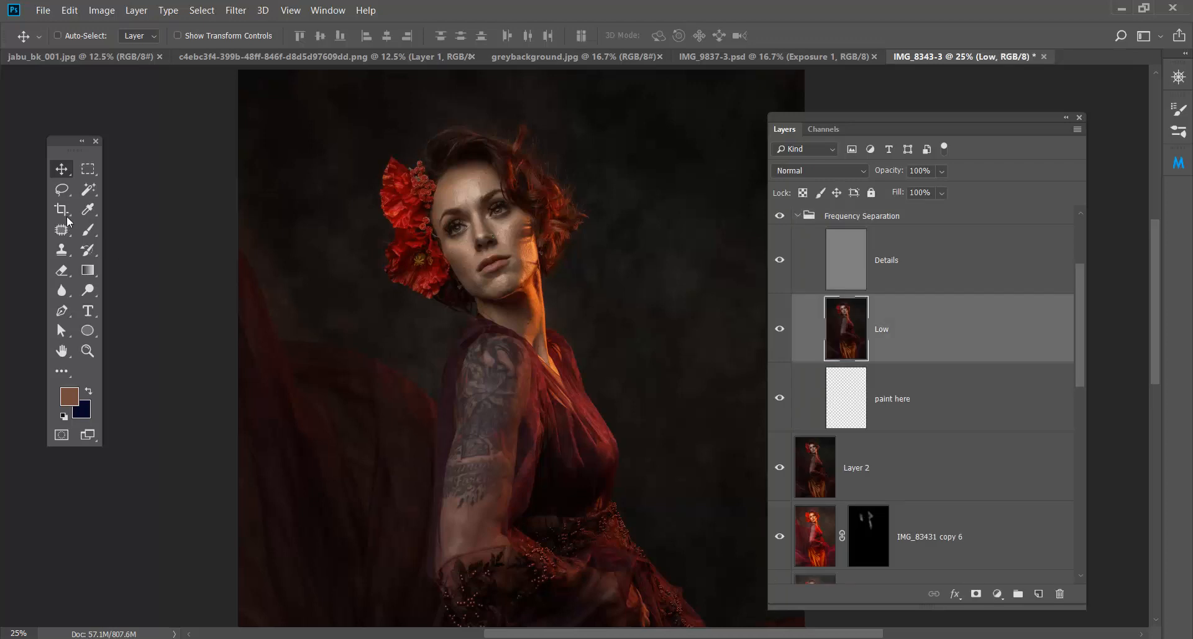
{"action": "left_click", "coordinate": [65, 230]}
{"action": "left_click", "coordinate": [62, 190]}
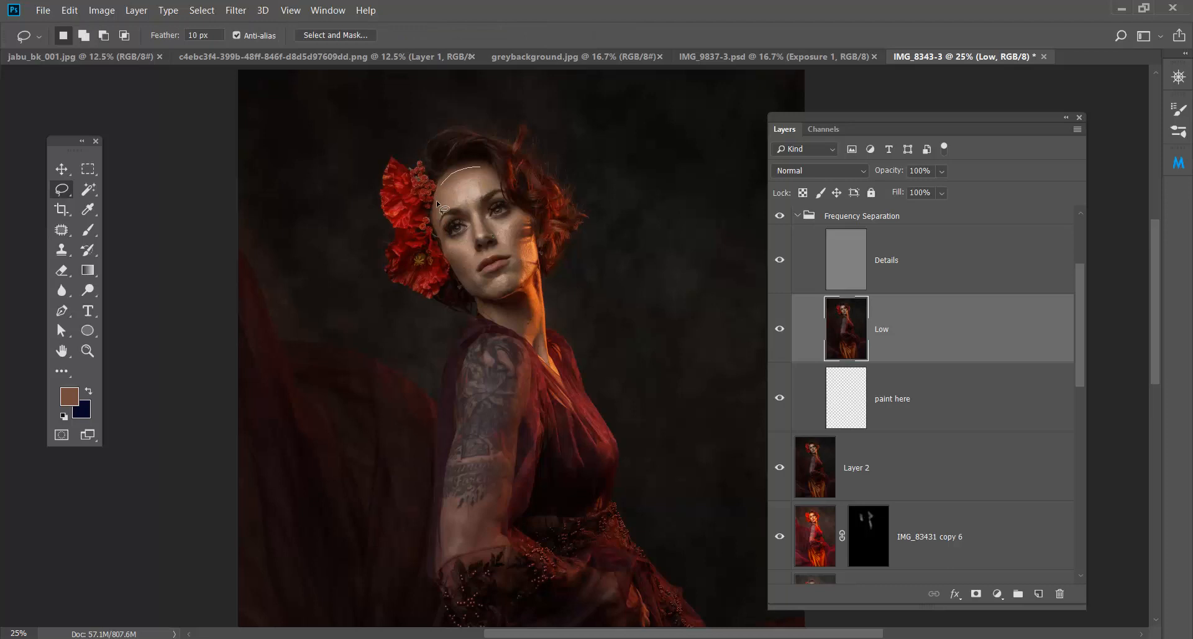
Step: Try freehand lasso outlines with a 10 px feather over the forehead, cheeks and nose on the Low layer
{"action": "mouse_move", "coordinate": [442, 206]}
{"action": "left_mouse_down"}
{"action": "mouse_move", "coordinate": [467, 198]}
{"action": "mouse_move", "coordinate": [480, 172]}
{"action": "left_mouse_up"}
{"action": "mouse_move", "coordinate": [444, 250]}
{"action": "left_mouse_down"}
{"action": "mouse_move", "coordinate": [473, 290]}
{"action": "mouse_move", "coordinate": [506, 295]}
{"action": "mouse_move", "coordinate": [517, 278]}
{"action": "left_mouse_up"}
{"action": "left_click_drag", "start_coordinate": [472, 240], "coordinate": [474, 241]}
{"action": "mouse_move", "coordinate": [528, 264]}
{"action": "left_mouse_down"}
{"action": "mouse_move", "coordinate": [528, 223]}
{"action": "mouse_move", "coordinate": [527, 259]}
{"action": "mouse_move", "coordinate": [506, 219]}
{"action": "mouse_move", "coordinate": [460, 186]}
{"action": "left_mouse_up"}
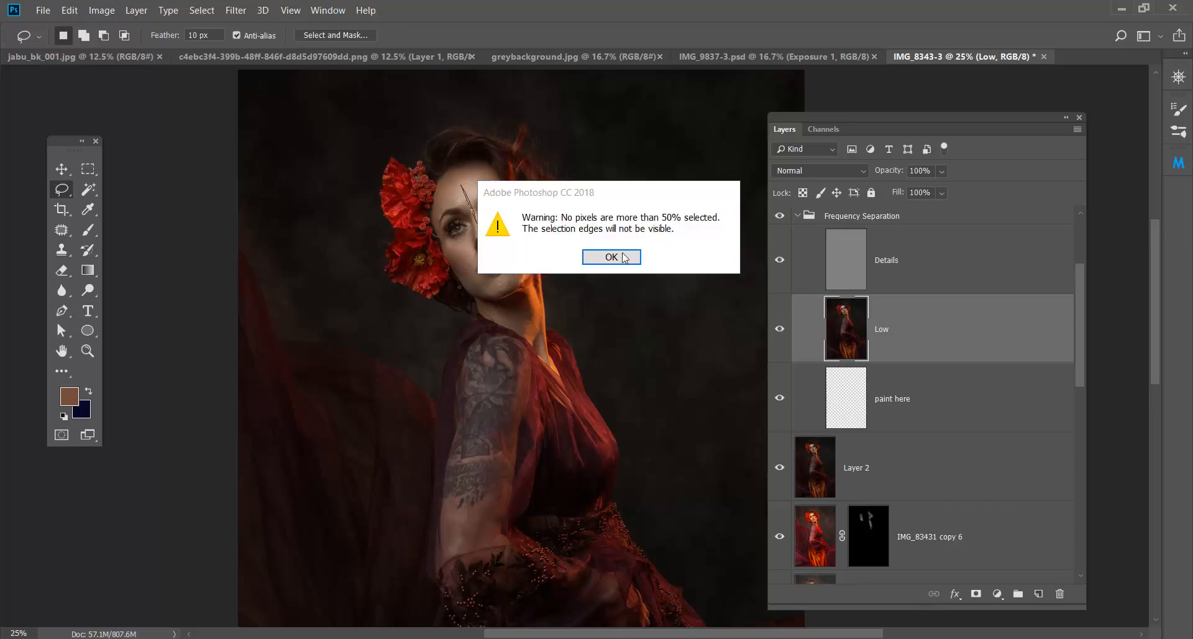
{"action": "key", "text": "Return"}
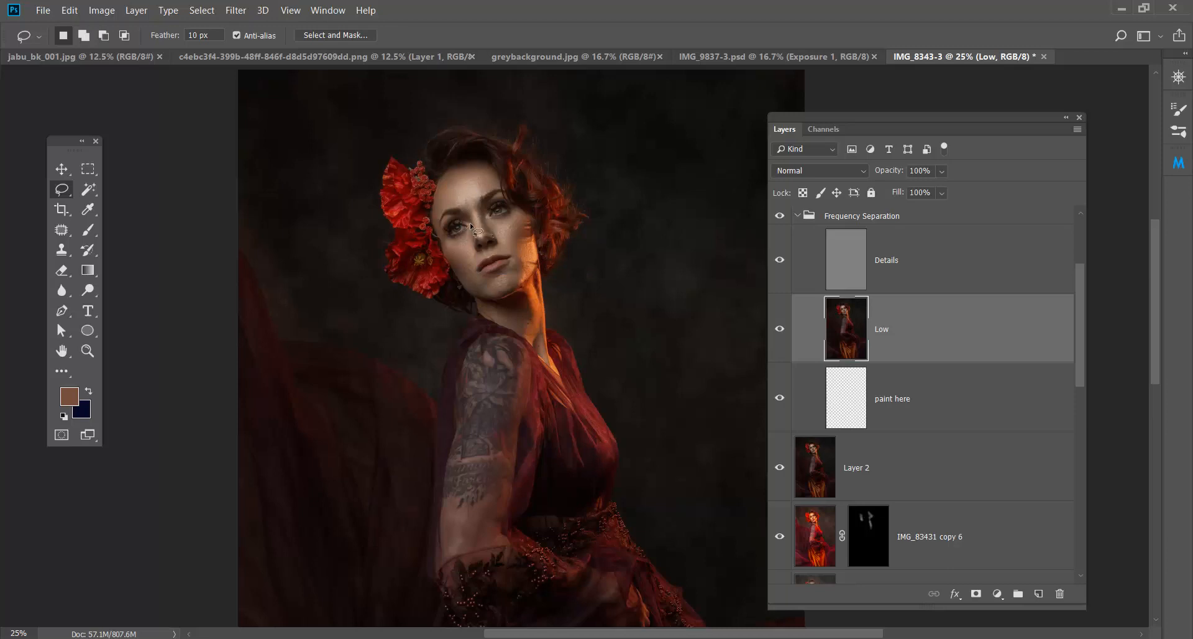
Step: Try more freehand lasso outlines over the nose and cheeks on the Low layer and clear each selection
{"action": "mouse_move", "coordinate": [470, 239]}
{"action": "left_mouse_down"}
{"action": "mouse_move", "coordinate": [506, 230]}
{"action": "mouse_move", "coordinate": [480, 218]}
{"action": "mouse_move", "coordinate": [483, 176]}
{"action": "mouse_move", "coordinate": [440, 187]}
{"action": "mouse_move", "coordinate": [471, 208]}
{"action": "left_mouse_up"}
{"action": "key", "text": "ctrl+d"}
{"action": "left_click", "coordinate": [780, 216]}
{"action": "left_click", "coordinate": [779, 216]}
{"action": "left_click_drag", "start_coordinate": [520, 246], "coordinate": [520, 220]}
{"action": "mouse_move", "coordinate": [454, 206]}
{"action": "left_mouse_down"}
{"action": "mouse_move", "coordinate": [455, 266]}
{"action": "mouse_move", "coordinate": [484, 294]}
{"action": "mouse_move", "coordinate": [510, 293]}
{"action": "mouse_move", "coordinate": [525, 282]}
{"action": "mouse_move", "coordinate": [513, 266]}
{"action": "mouse_move", "coordinate": [474, 278]}
{"action": "mouse_move", "coordinate": [505, 236]}
{"action": "left_mouse_up"}
{"action": "key", "text": "ctrl+d"}
Step: Compare the portrait with the Low layer and the Frequency Separation group hidden and shown
{"action": "left_click", "coordinate": [781, 329]}
{"action": "left_click", "coordinate": [781, 329]}
{"action": "left_click", "coordinate": [780, 216]}
{"action": "key", "text": "v"}
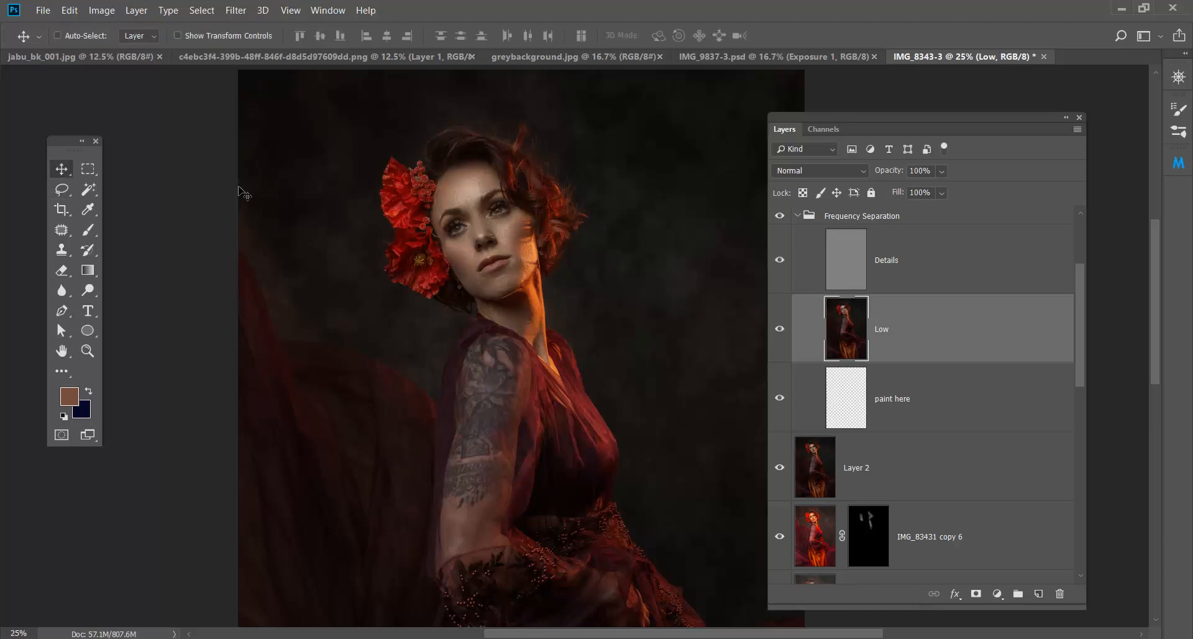
Step: Collapse the Frequency Separation group, and make the IMG_83431 copy 7 layer visible and active
{"action": "key", "text": "ctrl+plus"}
{"action": "key", "text": "ctrl+plus"}
{"action": "key", "text": "ctrl+plus"}
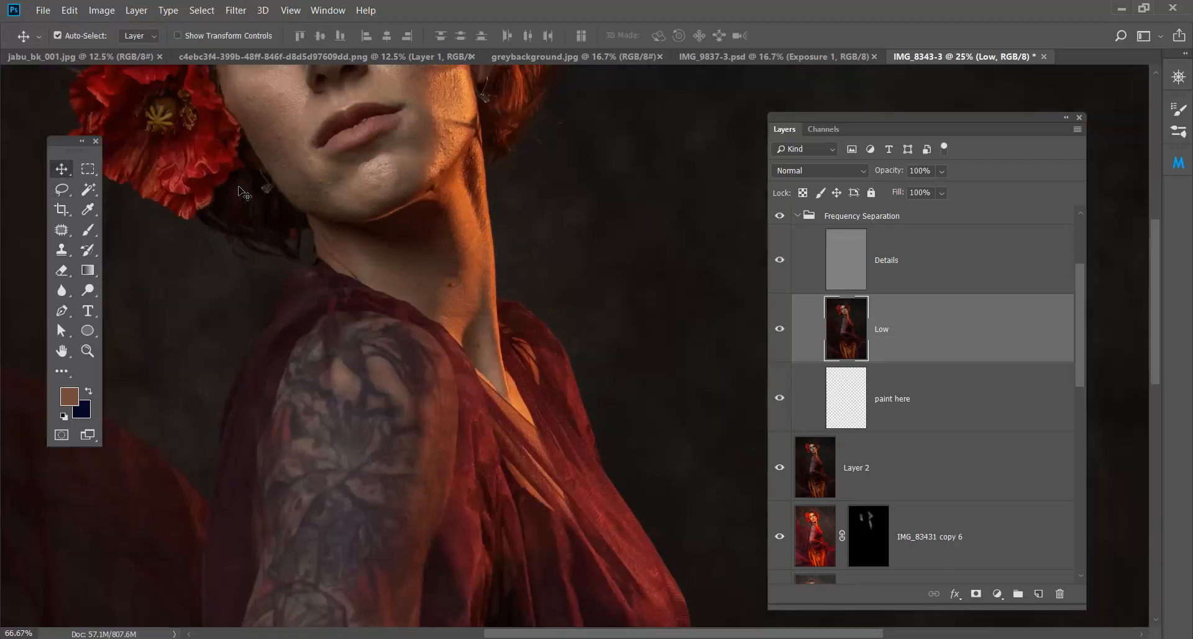
{"action": "left_click_drag", "start_coordinate": [361, 255], "coordinate": [475, 453]}
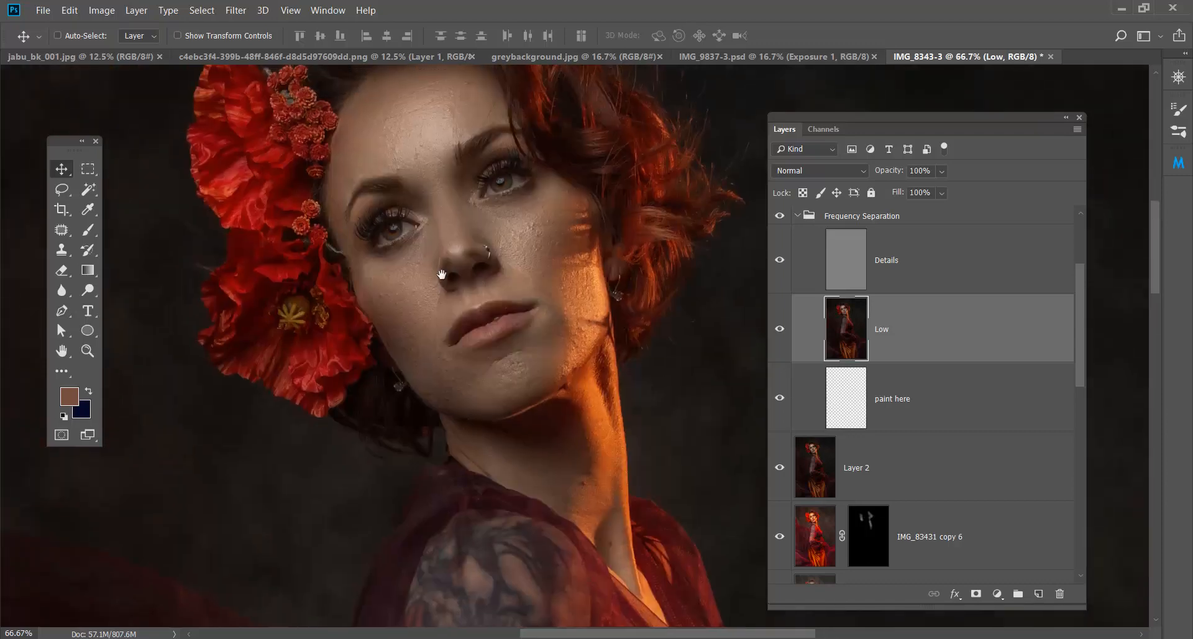
{"action": "left_click_drag", "start_coordinate": [443, 274], "coordinate": [466, 330]}
{"action": "left_click", "coordinate": [808, 216]}
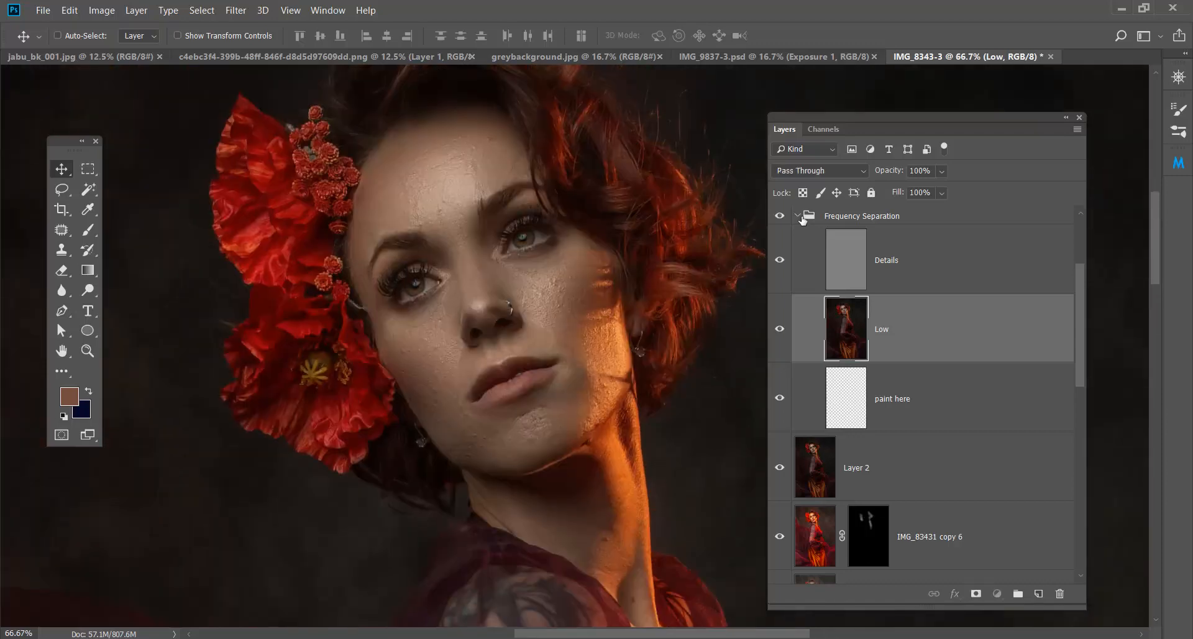
{"action": "left_click", "coordinate": [799, 217]}
{"action": "scroll", "coordinate": [907, 283], "scroll_direction": "up", "scroll_amount": 2}
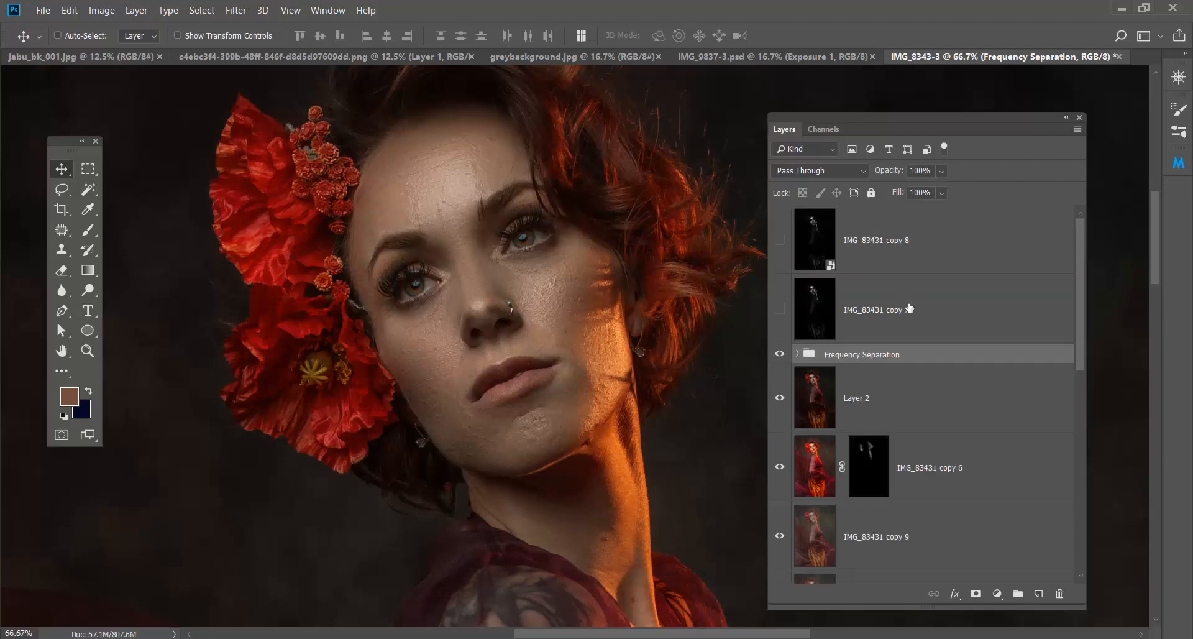
{"action": "left_click", "coordinate": [784, 314]}
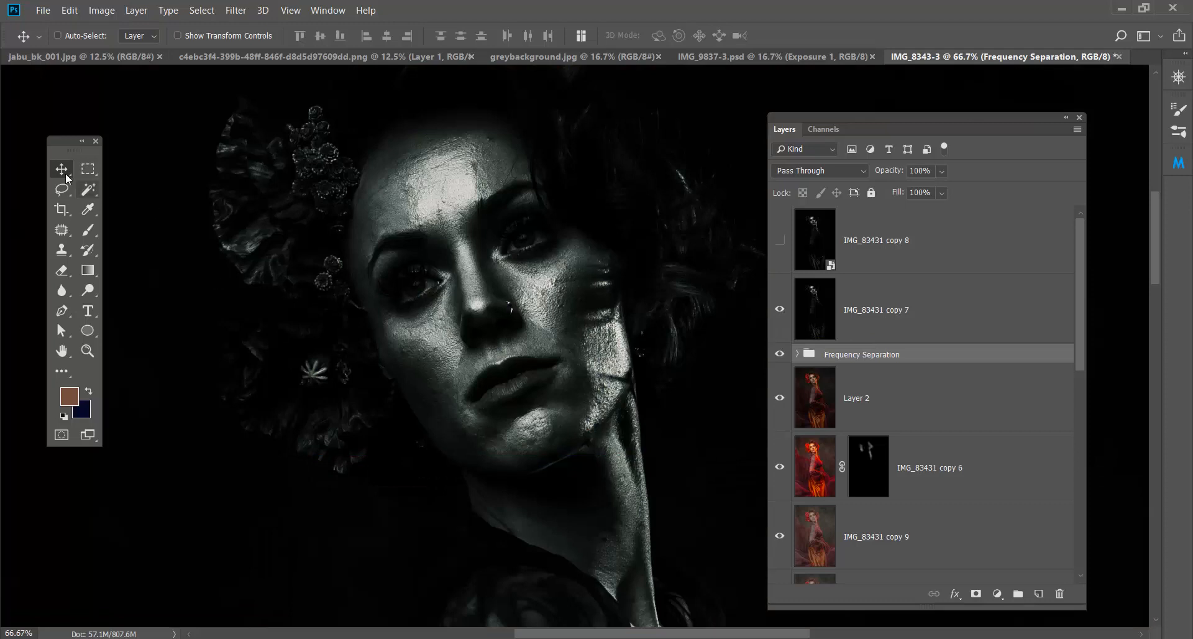
{"action": "left_click", "coordinate": [915, 336]}
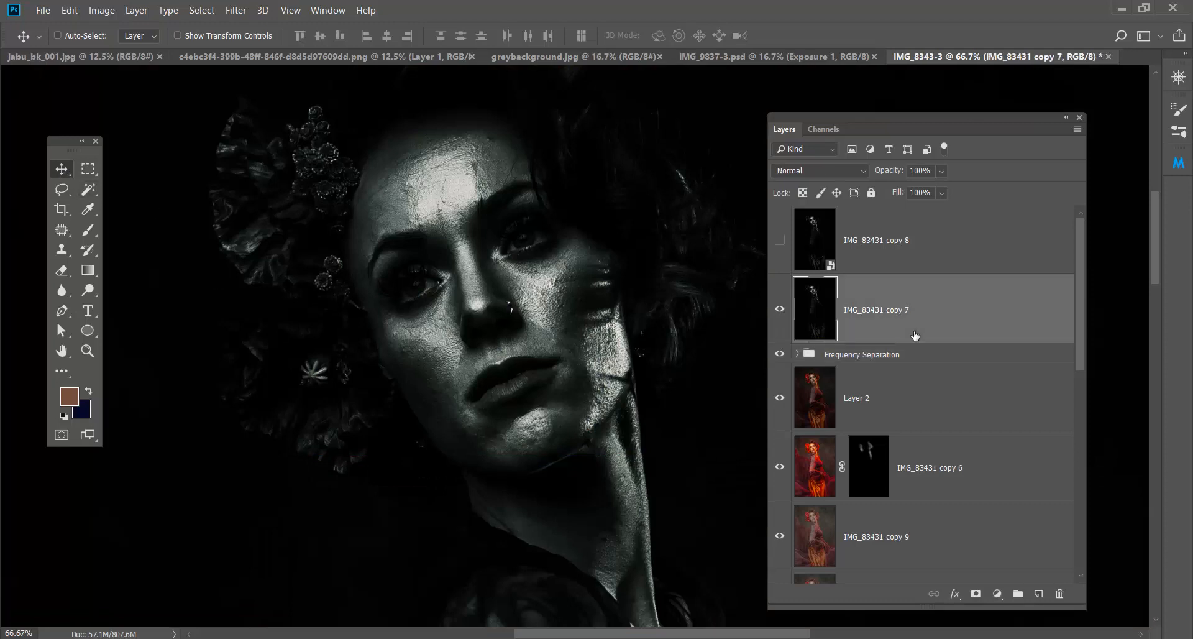
Step: Load the RGB channel of the IMG_83431 copy 7 layer as a luminosity selection
{"action": "left_click", "coordinate": [824, 131]}
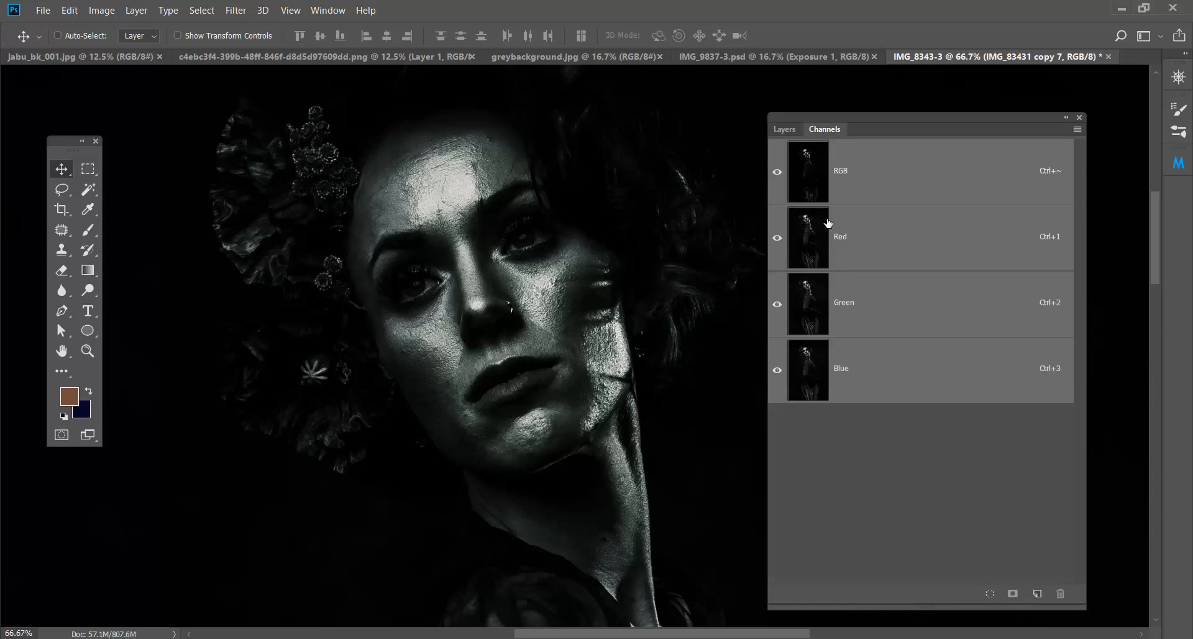
{"action": "left_click", "coordinate": [784, 130]}
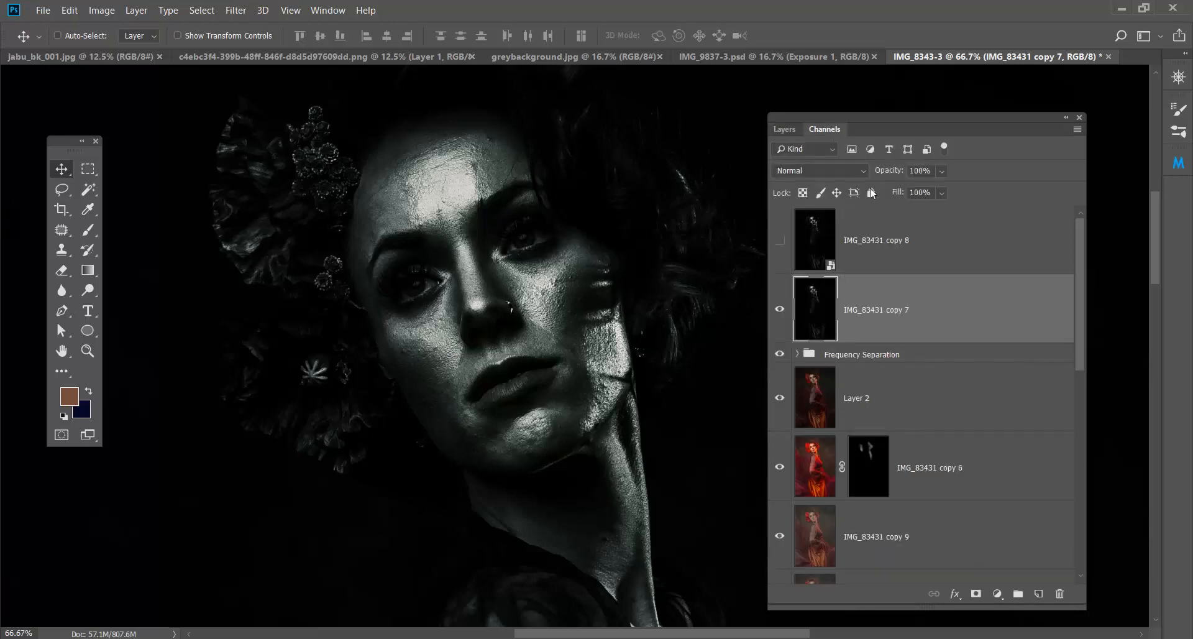
{"action": "left_click", "coordinate": [830, 129]}
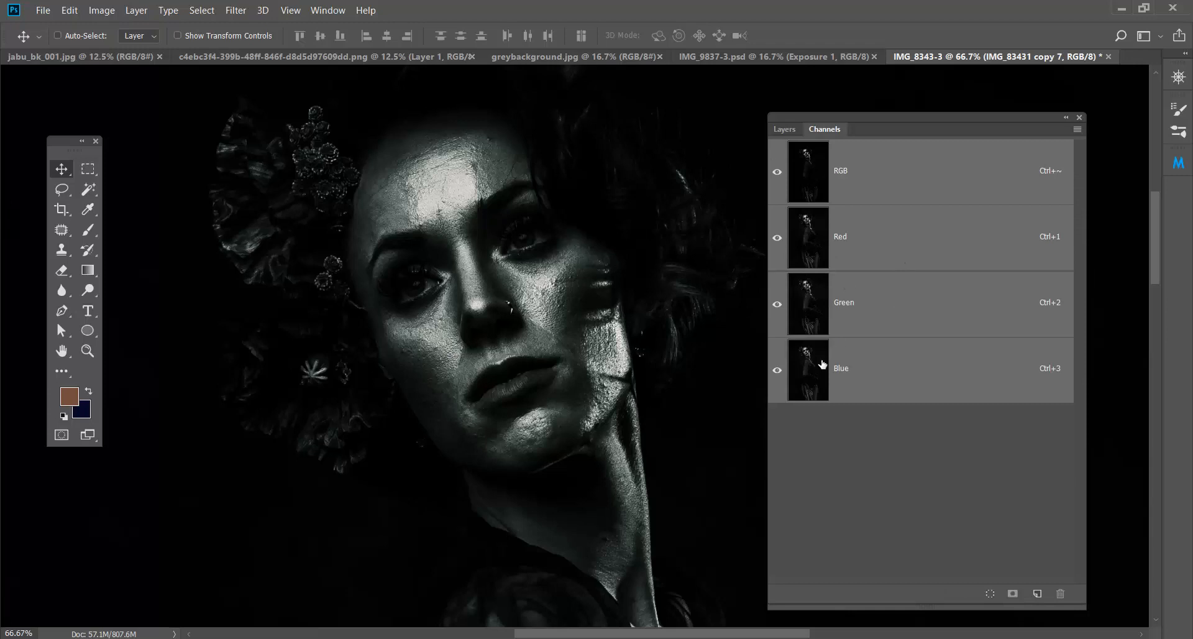
{"action": "left_click", "coordinate": [812, 179], "text": "ctrl"}
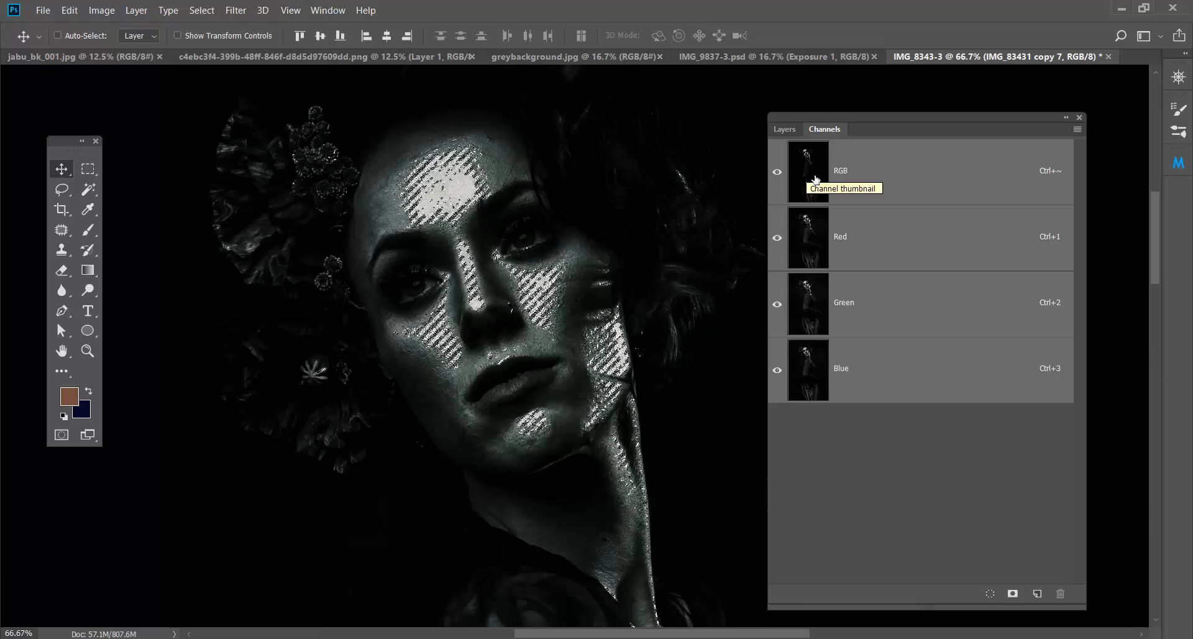
{"action": "left_click", "coordinate": [790, 129]}
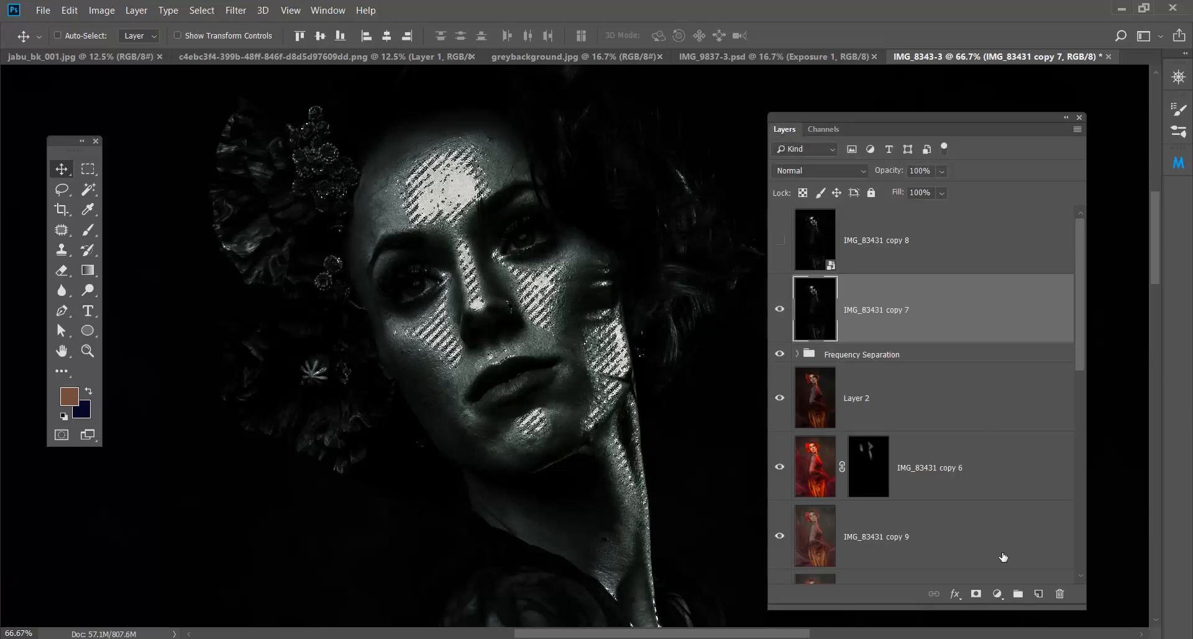
Step: Add a Curves adjustment layer masked by the highlight selection and hide the IMG_83431 copy 7 layer beneath it
{"action": "left_click", "coordinate": [1000, 595]}
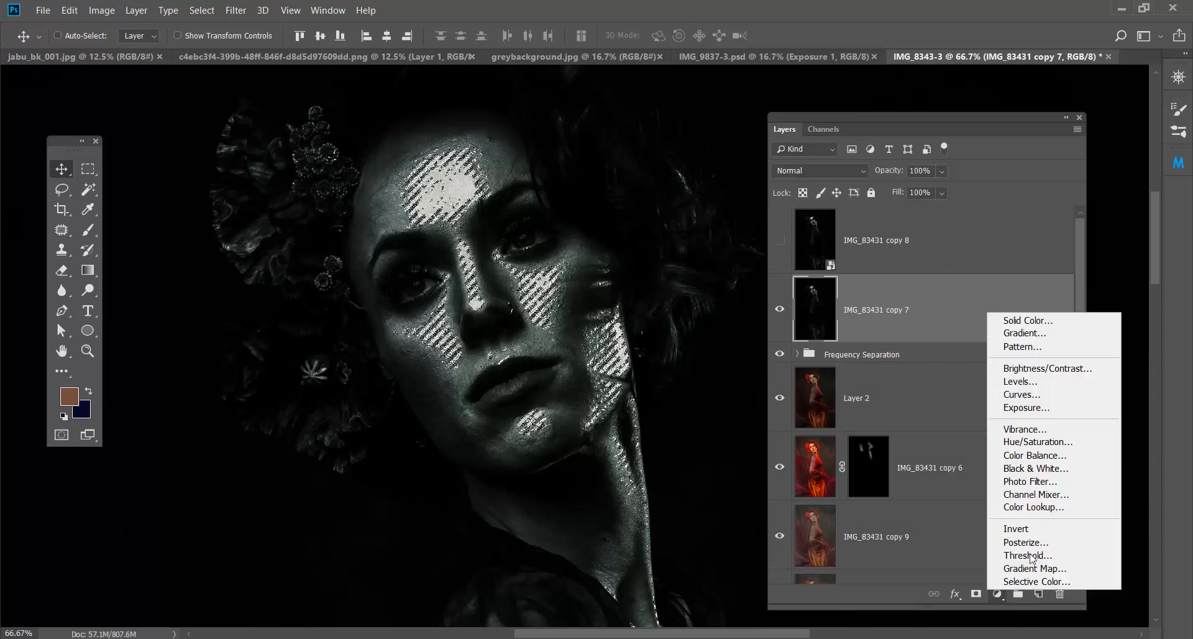
{"action": "left_click", "coordinate": [1039, 397]}
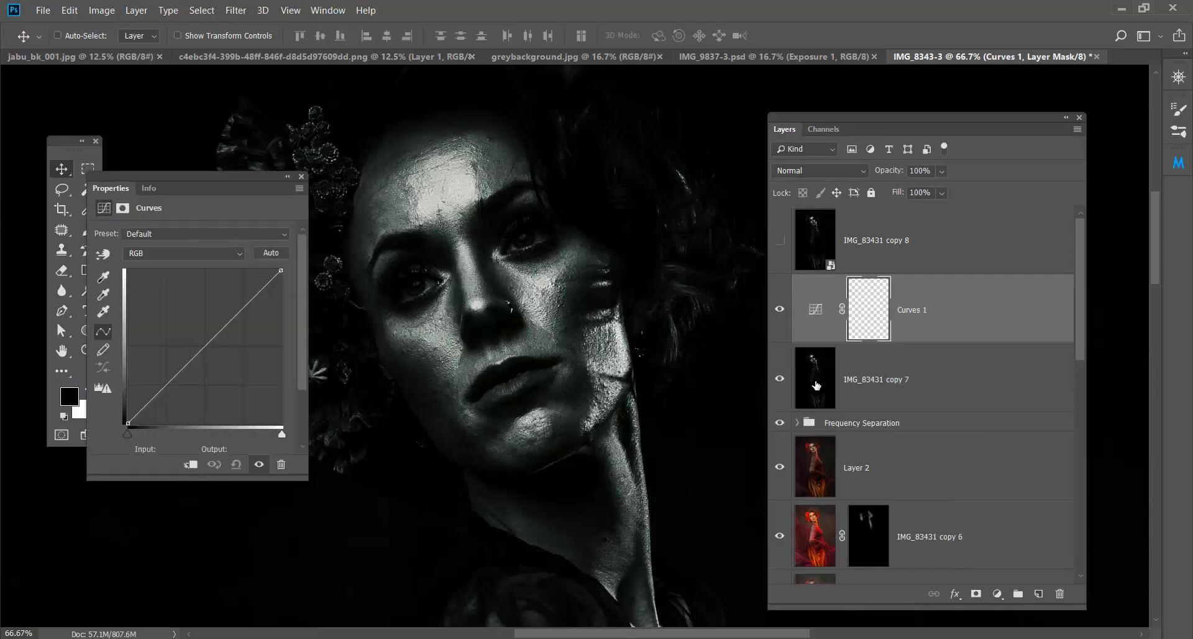
{"action": "left_click", "coordinate": [781, 380]}
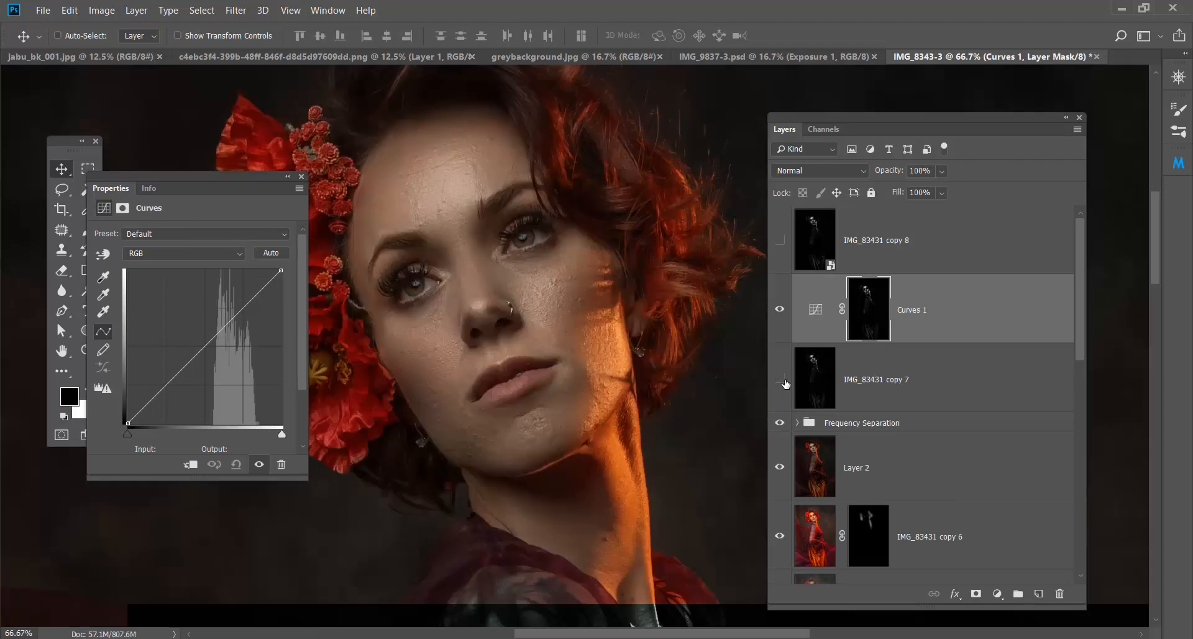
{"action": "left_click", "coordinate": [880, 301], "text": "alt"}
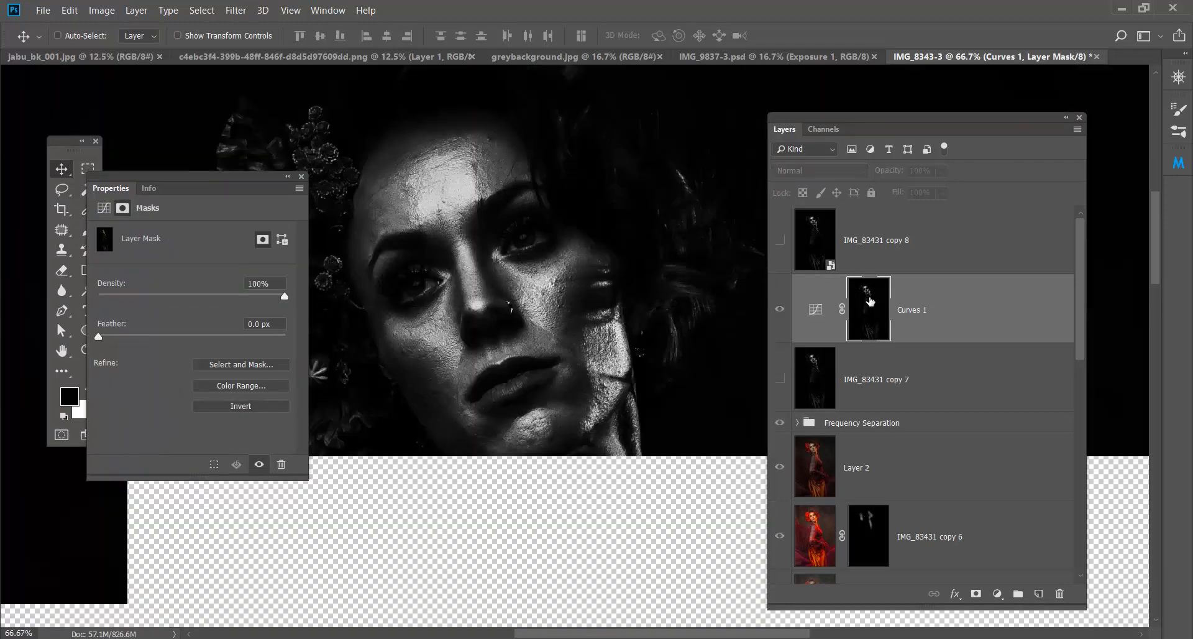
{"action": "left_click", "coordinate": [816, 311]}
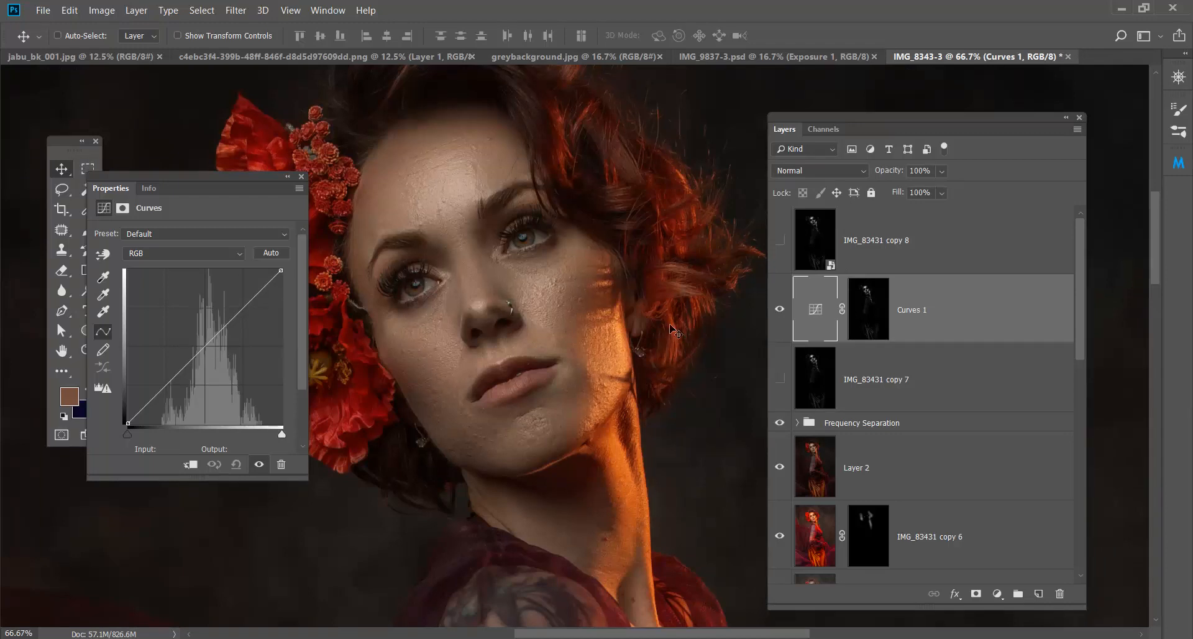
Step: Raise the midtones of the Curves 1 RGB curve, add a shadow control point, and check the brightened skin highlights
{"action": "left_click_drag", "start_coordinate": [228, 333], "coordinate": [219, 312]}
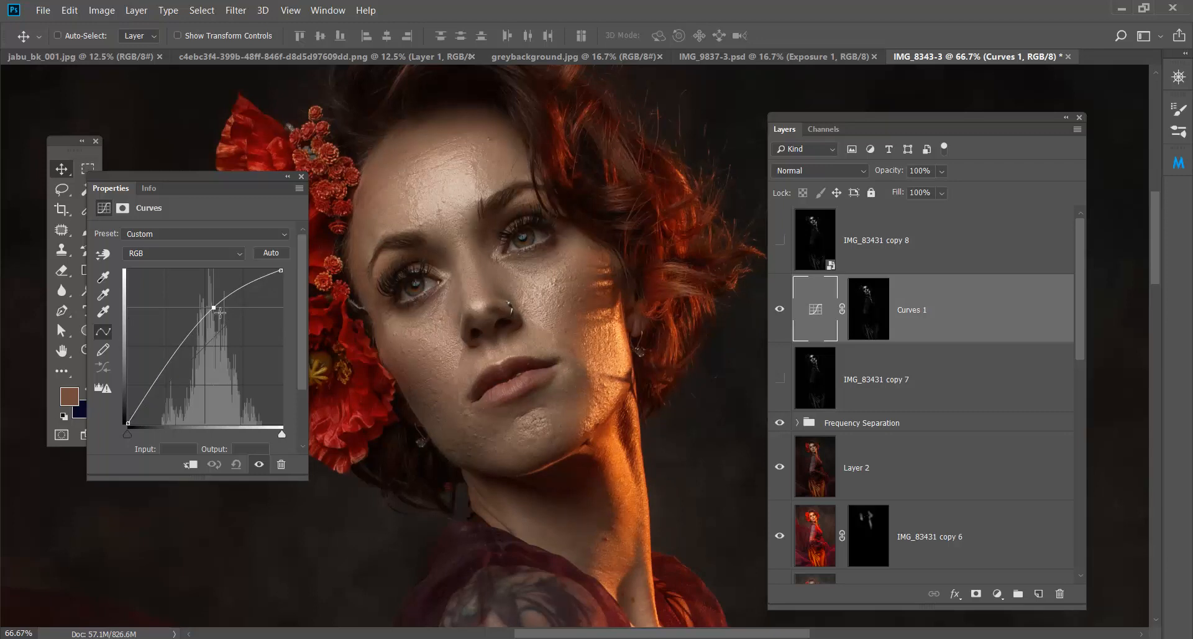
{"action": "left_click_drag", "start_coordinate": [178, 380], "coordinate": [184, 381]}
{"action": "left_click_drag", "start_coordinate": [213, 308], "coordinate": [213, 317]}
{"action": "left_click_drag", "start_coordinate": [178, 382], "coordinate": [182, 376]}
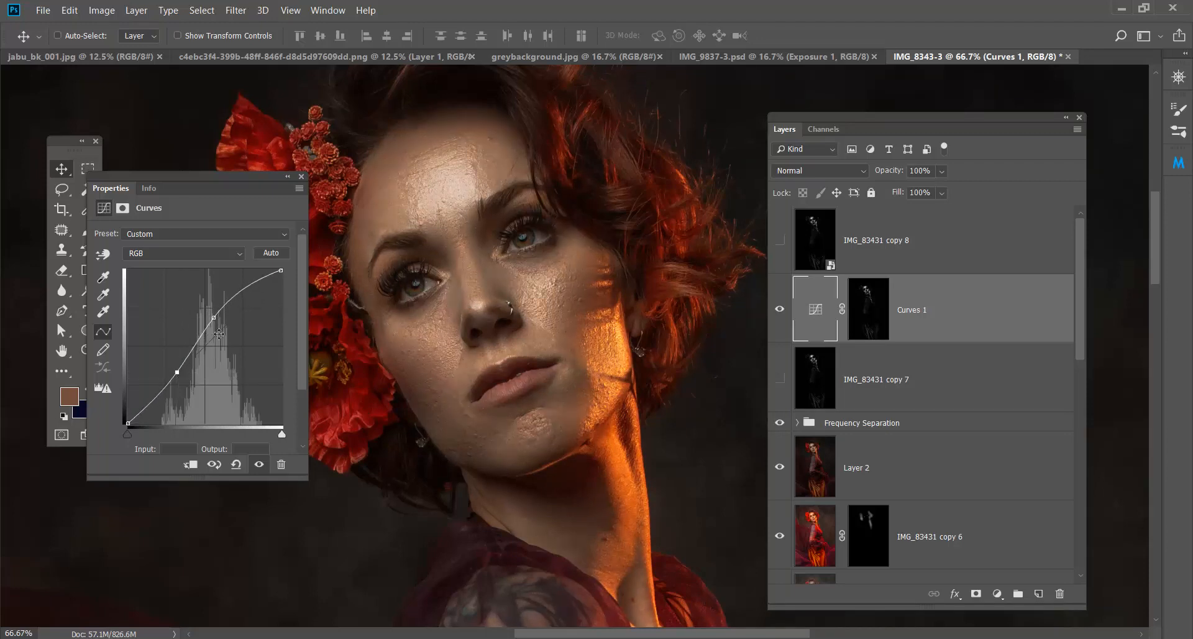
{"action": "mouse_move", "coordinate": [217, 323]}
{"action": "left_mouse_down"}
{"action": "mouse_move", "coordinate": [208, 316]}
{"action": "mouse_move", "coordinate": [224, 327]}
{"action": "left_mouse_up"}
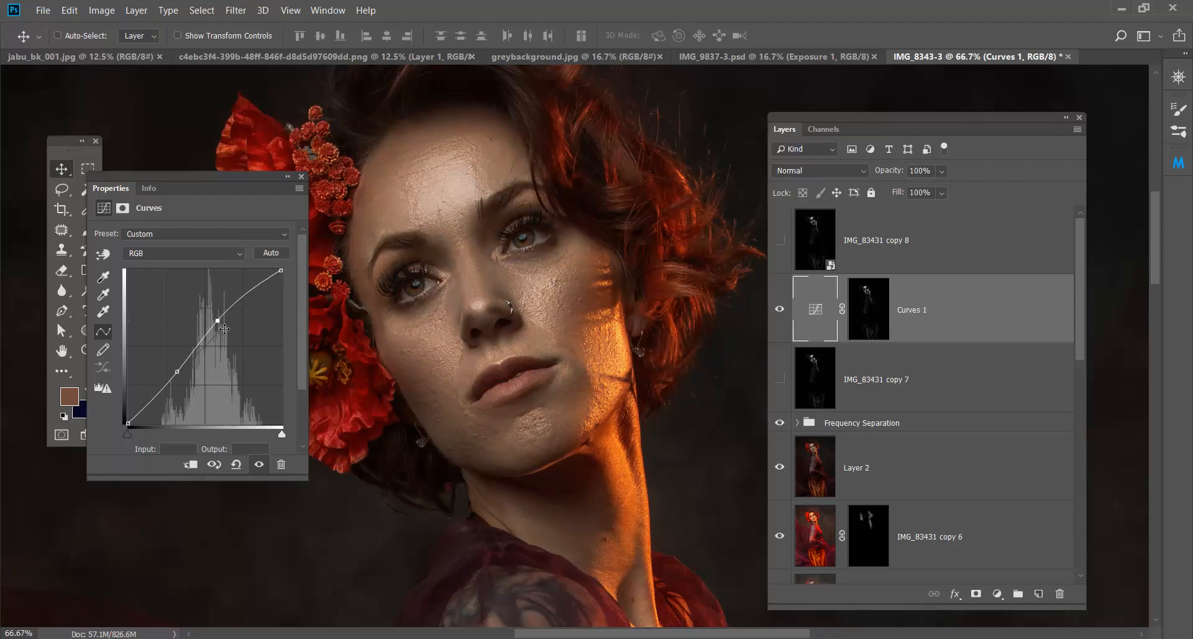
{"action": "left_click", "coordinate": [303, 179]}
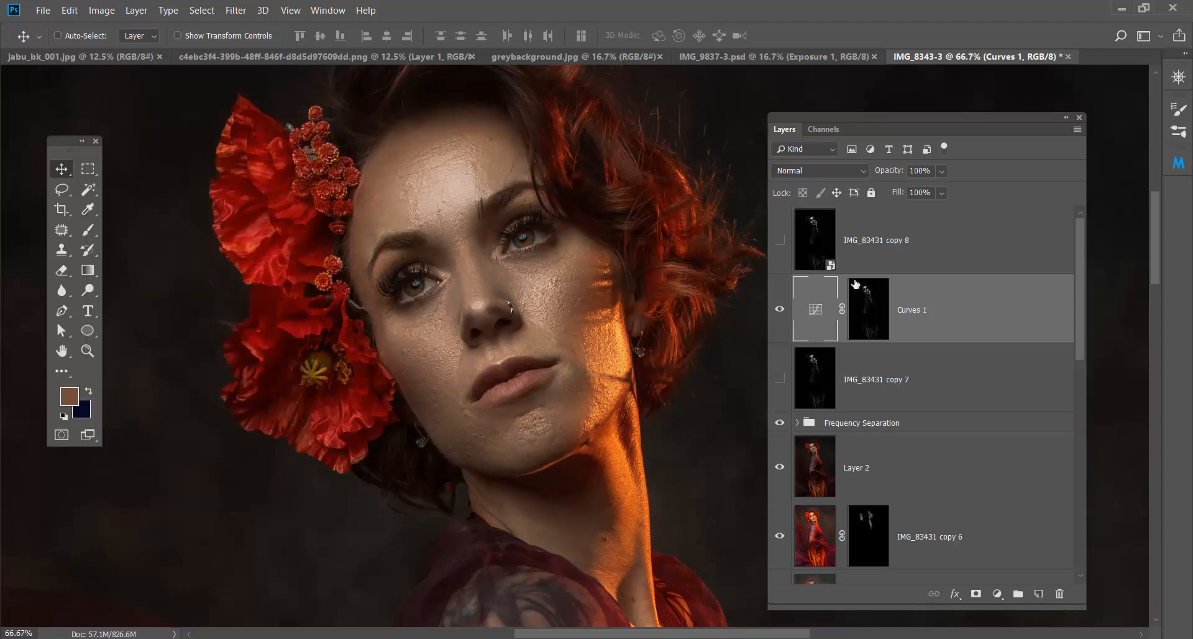
{"action": "left_click", "coordinate": [780, 311]}
{"action": "left_click", "coordinate": [880, 312]}
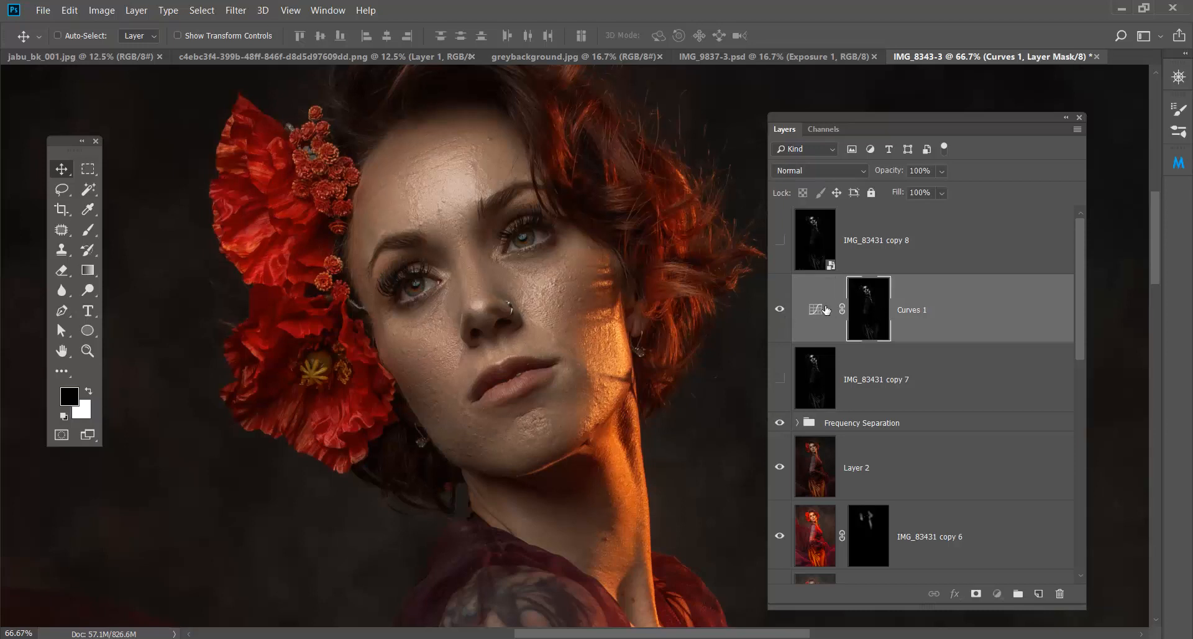
Step: Refine the Curves 1 curve by lifting the midtone point slightly and shifting the shadow point, and compare before and after
{"action": "double_click", "coordinate": [816, 309]}
{"action": "left_click_drag", "start_coordinate": [223, 329], "coordinate": [221, 326]}
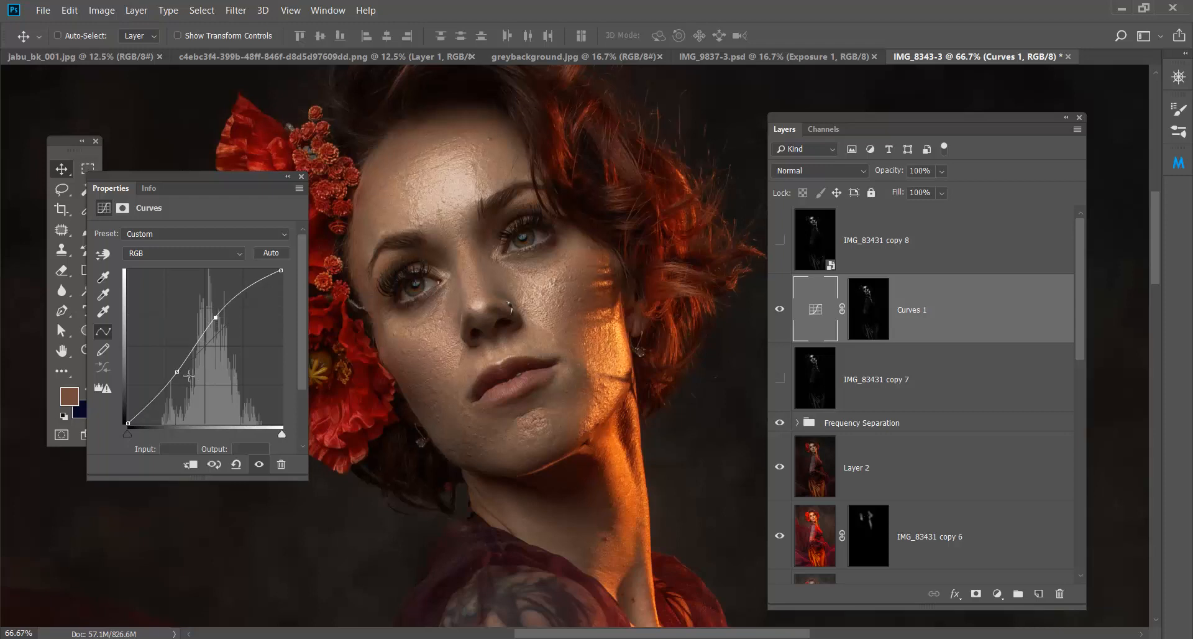
{"action": "left_click_drag", "start_coordinate": [187, 373], "coordinate": [189, 375]}
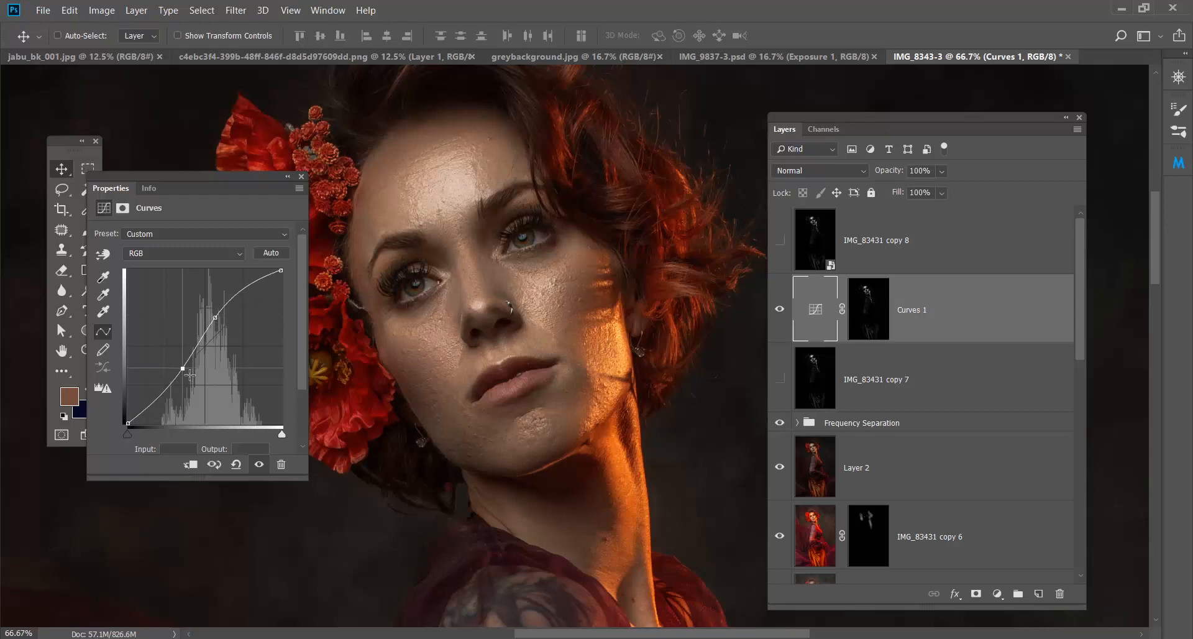
{"action": "left_click", "coordinate": [888, 320]}
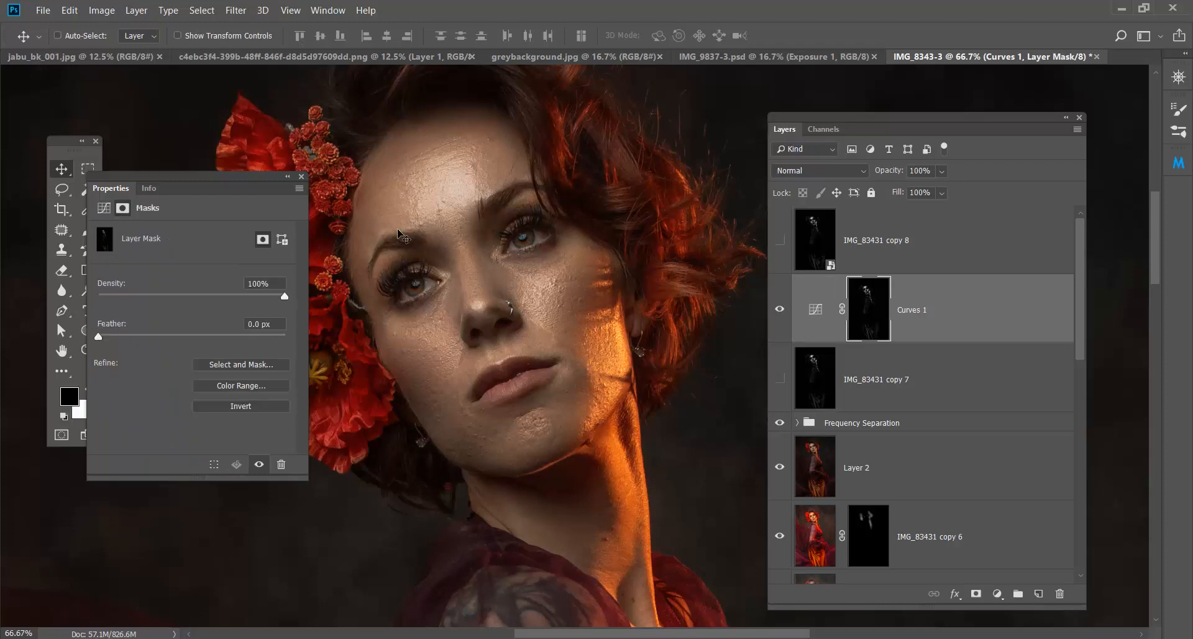
{"action": "left_click", "coordinate": [301, 177]}
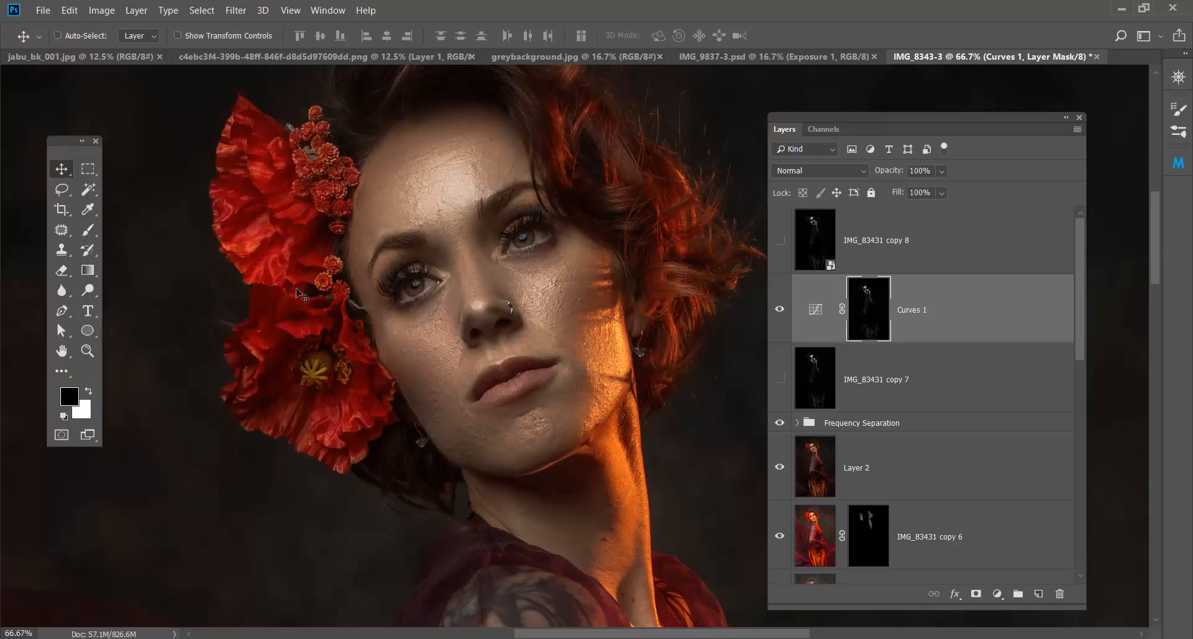
{"action": "left_click", "coordinate": [781, 312]}
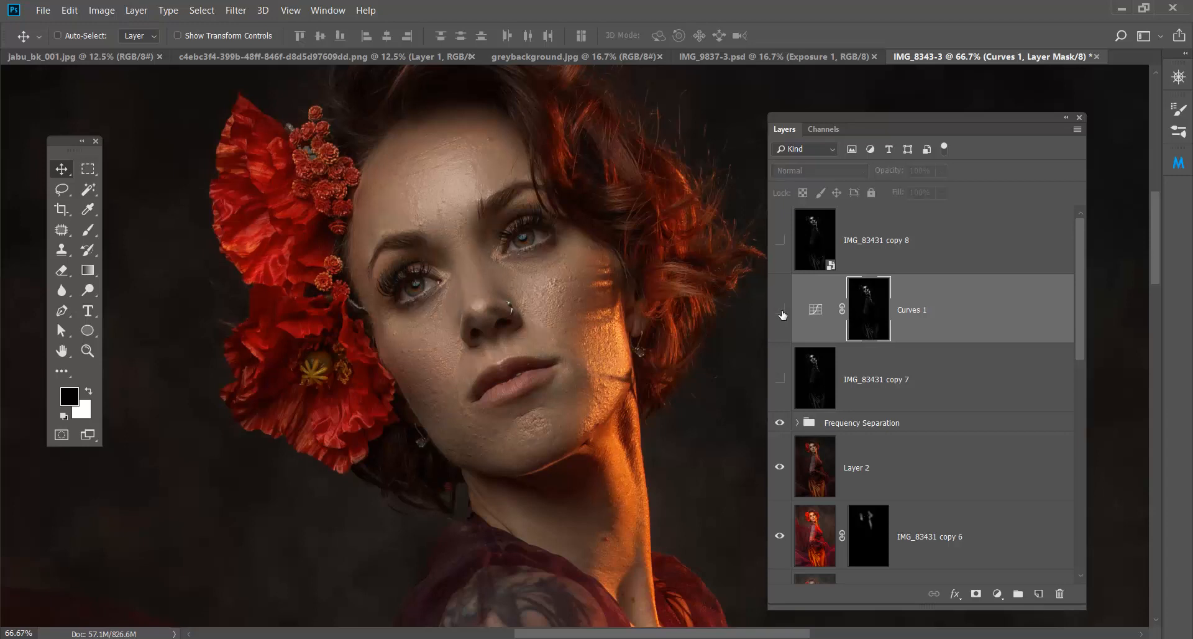
{"action": "left_click", "coordinate": [780, 310]}
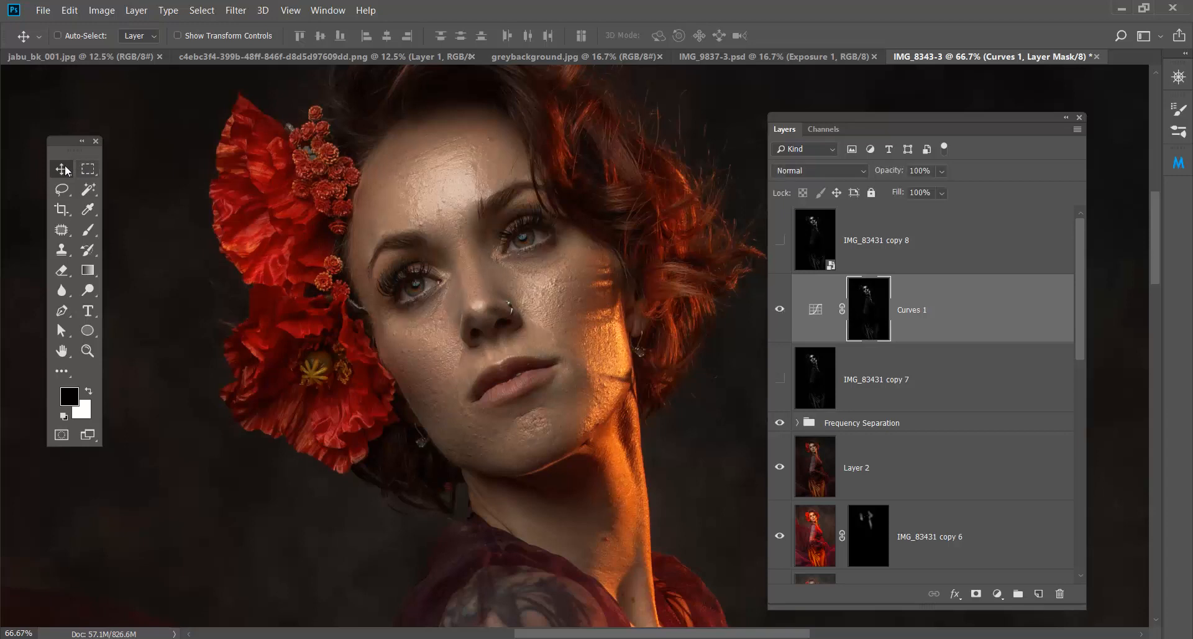
Step: Compare the whole portrait at 16.67% zoom with the Curves 1 layer hidden and shown
{"action": "key", "text": "ctrl"}
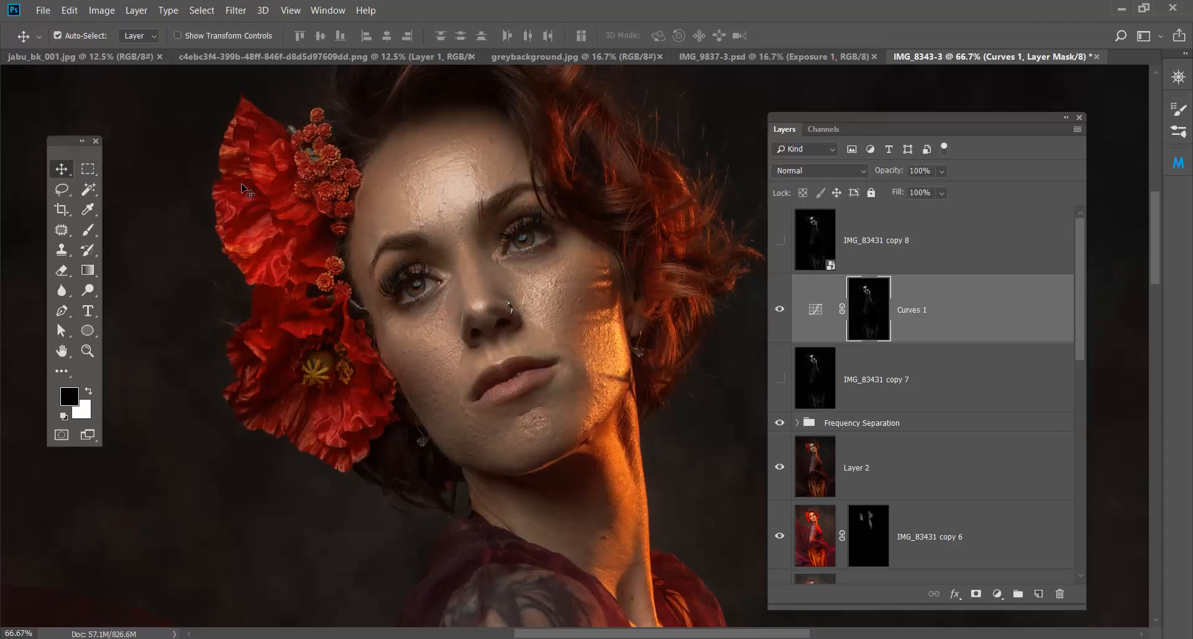
{"action": "key", "text": "ctrl+minus"}
{"action": "key", "text": "ctrl+minus"}
{"action": "key", "text": "ctrl+minus"}
{"action": "key", "text": "ctrl+minus"}
{"action": "key", "text": "space"}
{"action": "left_click_drag", "start_coordinate": [562, 358], "coordinate": [464, 273]}
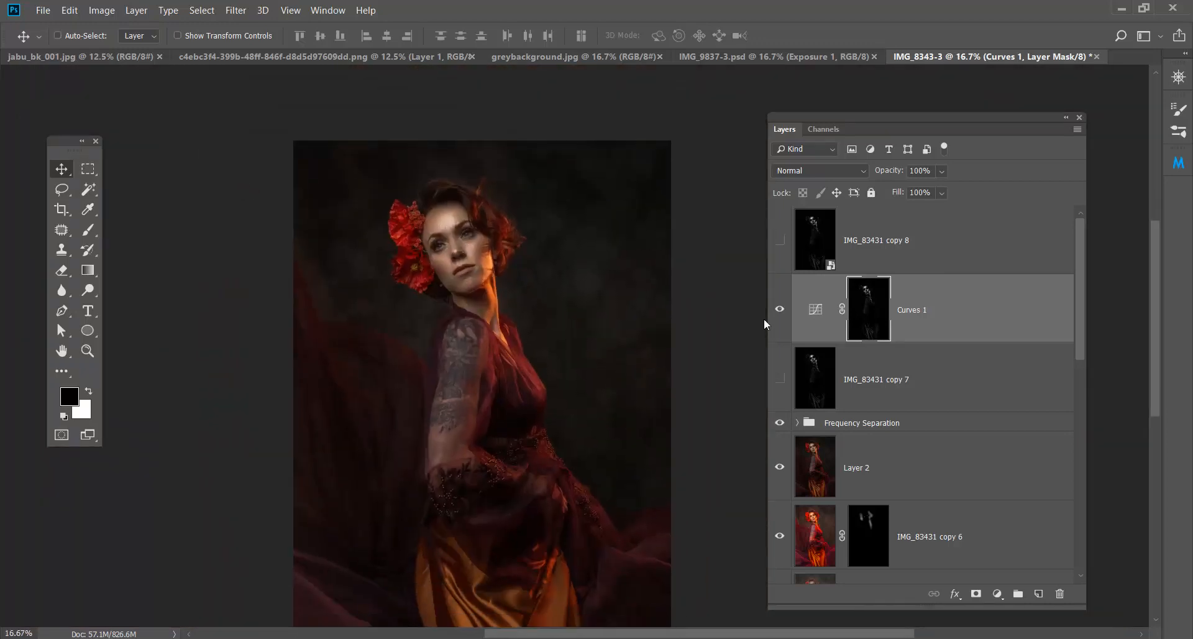
{"action": "left_click", "coordinate": [781, 311]}
{"action": "left_click", "coordinate": [781, 310]}
Step: Select the hidden IMG_83431 copy 7 layer and review the full image and the layer stack below it
{"action": "left_click", "coordinate": [951, 369]}
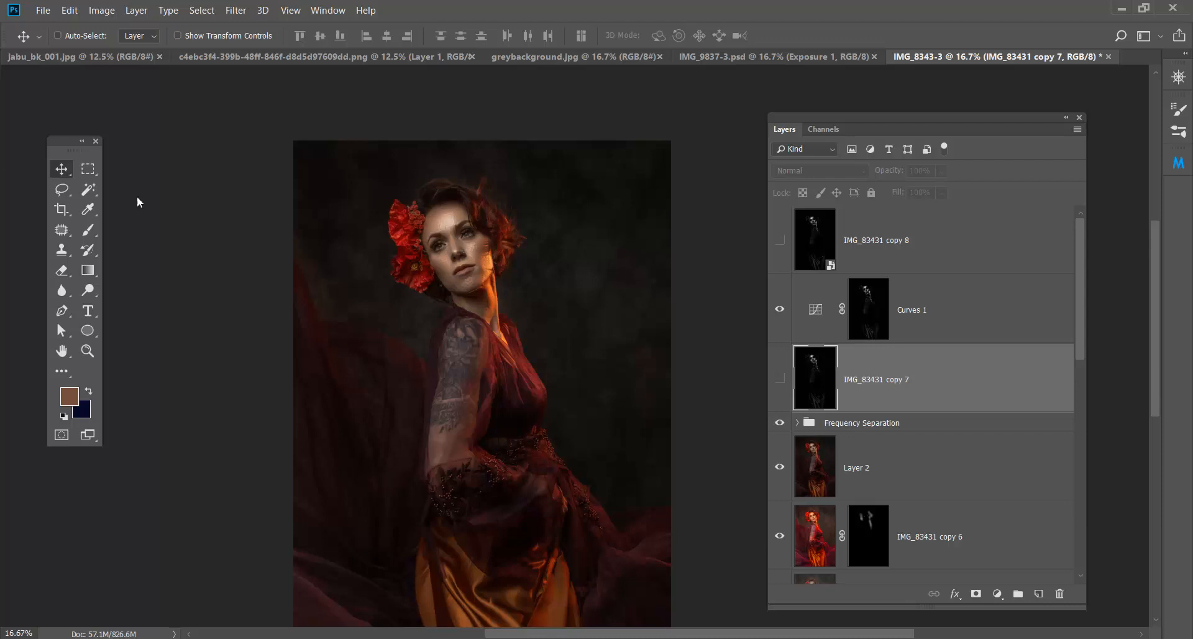
{"action": "scroll", "coordinate": [416, 298], "scroll_direction": "down", "scroll_amount": 3}
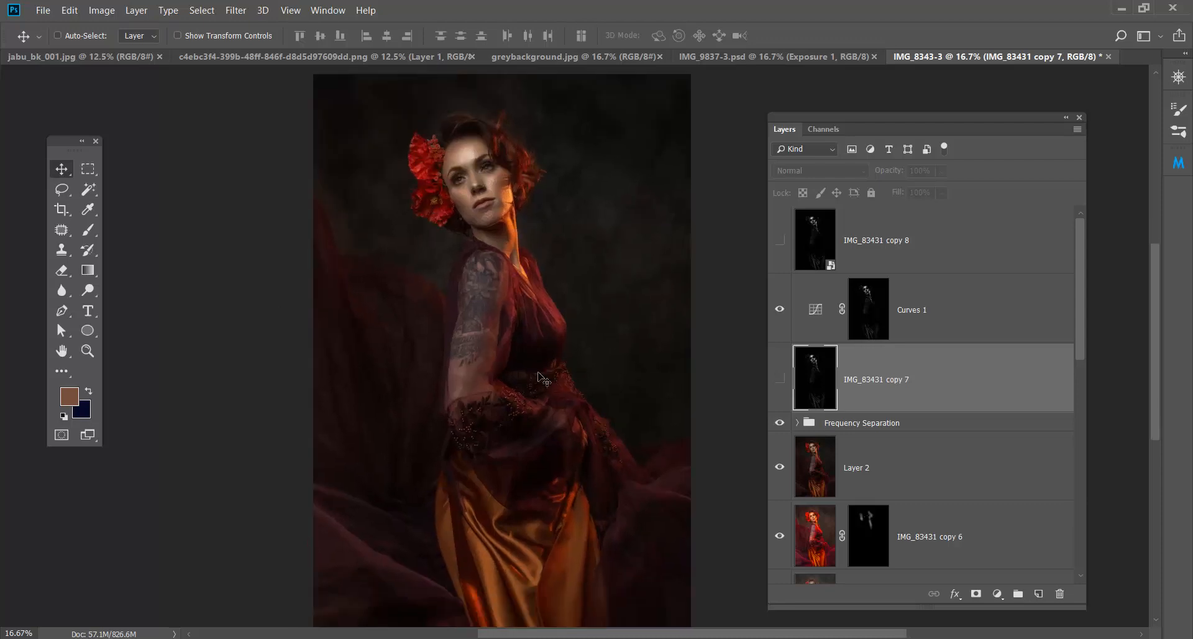
{"action": "scroll", "coordinate": [969, 459], "scroll_direction": "down", "scroll_amount": 2}
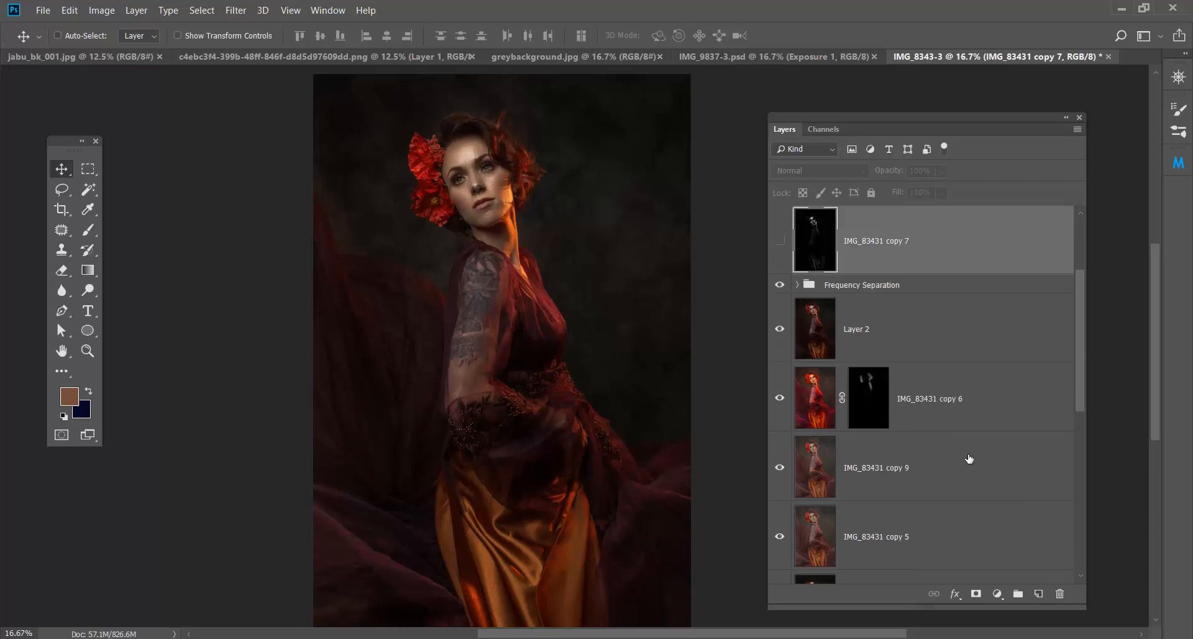
{"action": "scroll", "coordinate": [969, 458], "scroll_direction": "down", "scroll_amount": 5}
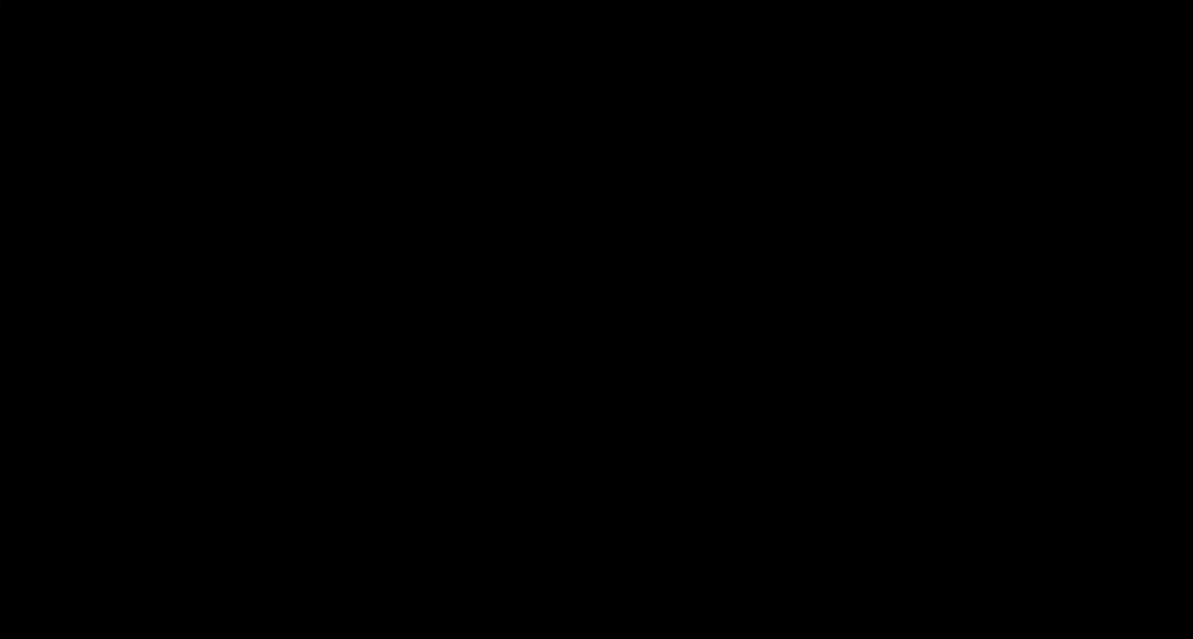